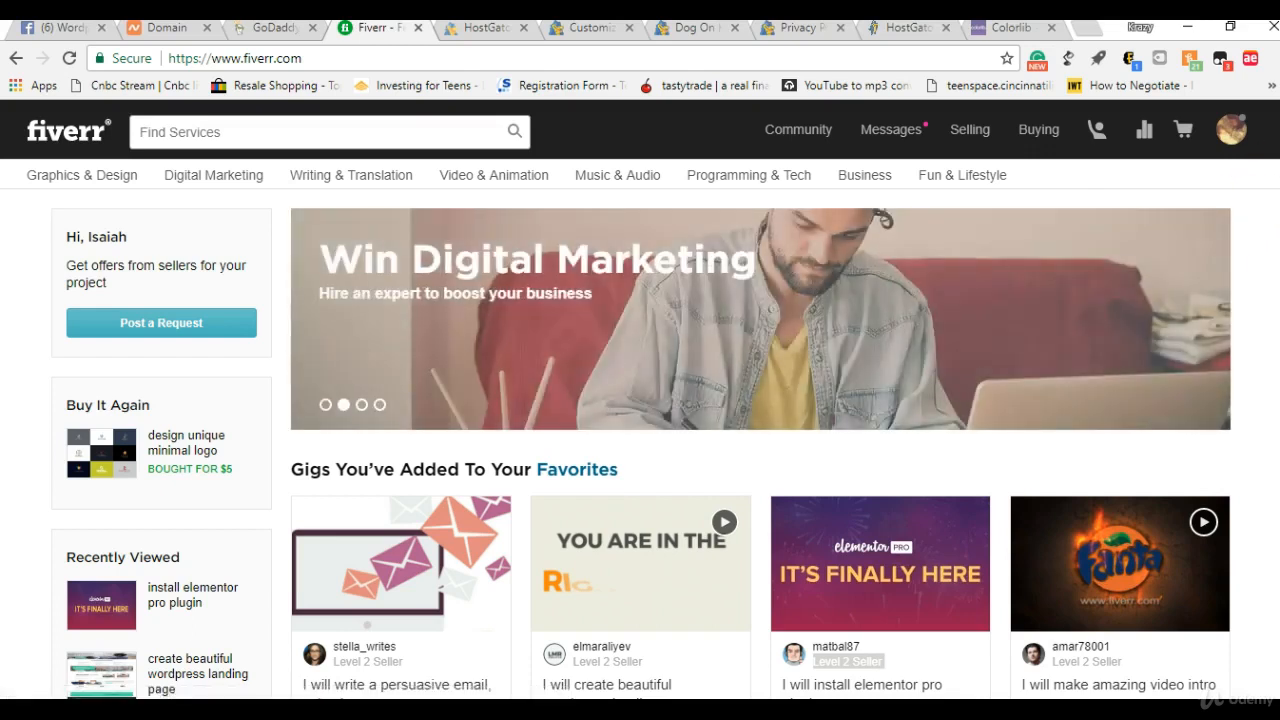
# - Open the Logo Design category under Graphics & Design
pyautogui.scroll(-2, 760, 440)
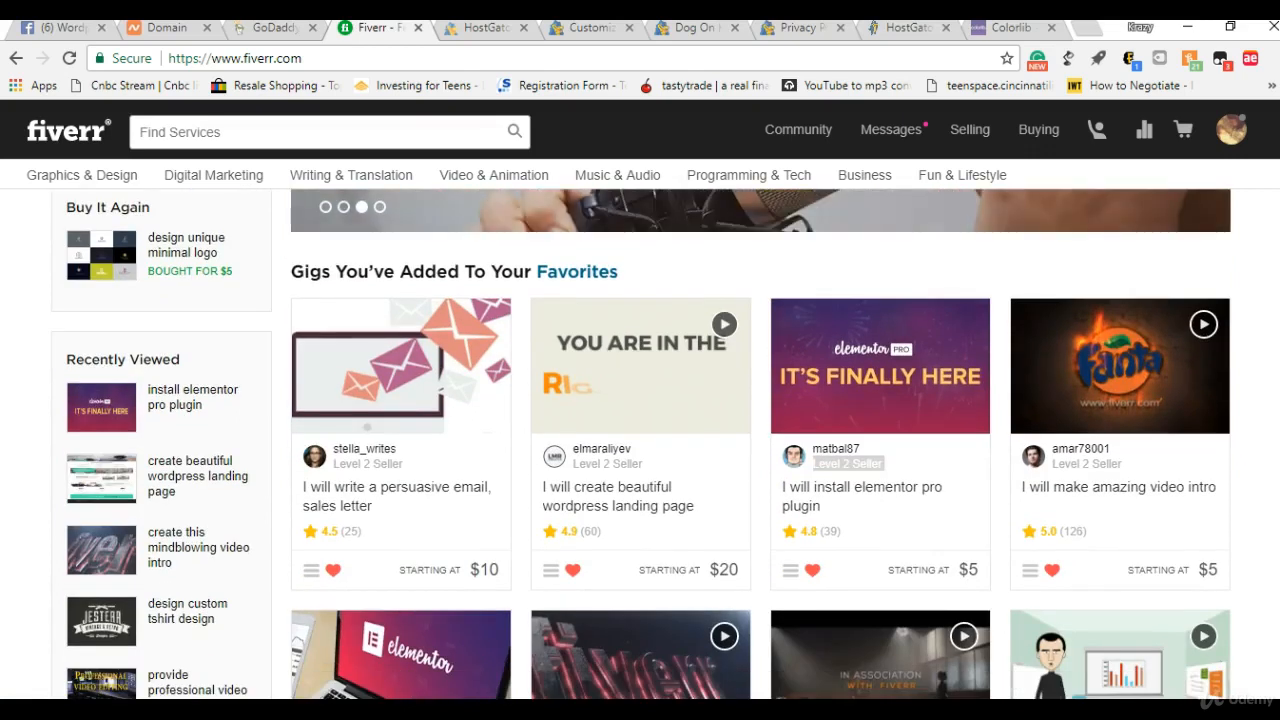
pyautogui.scroll(2, 640, 440)
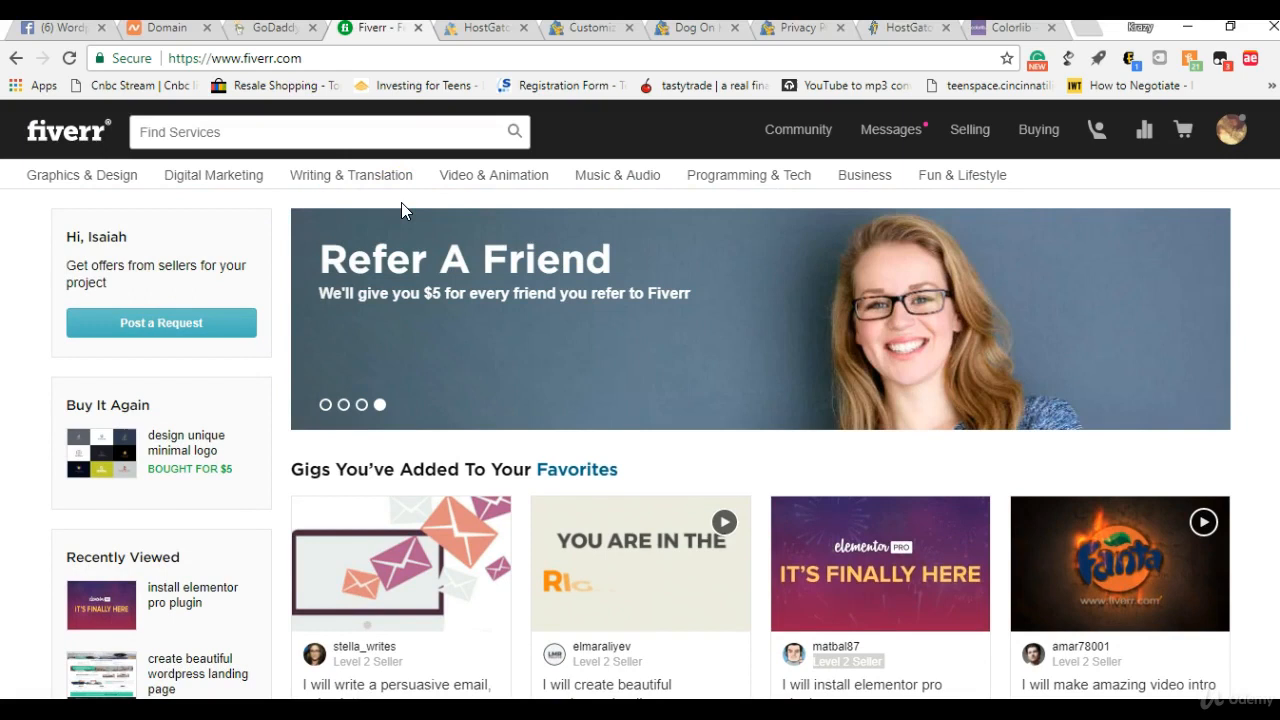
pyautogui.moveTo(114, 175)
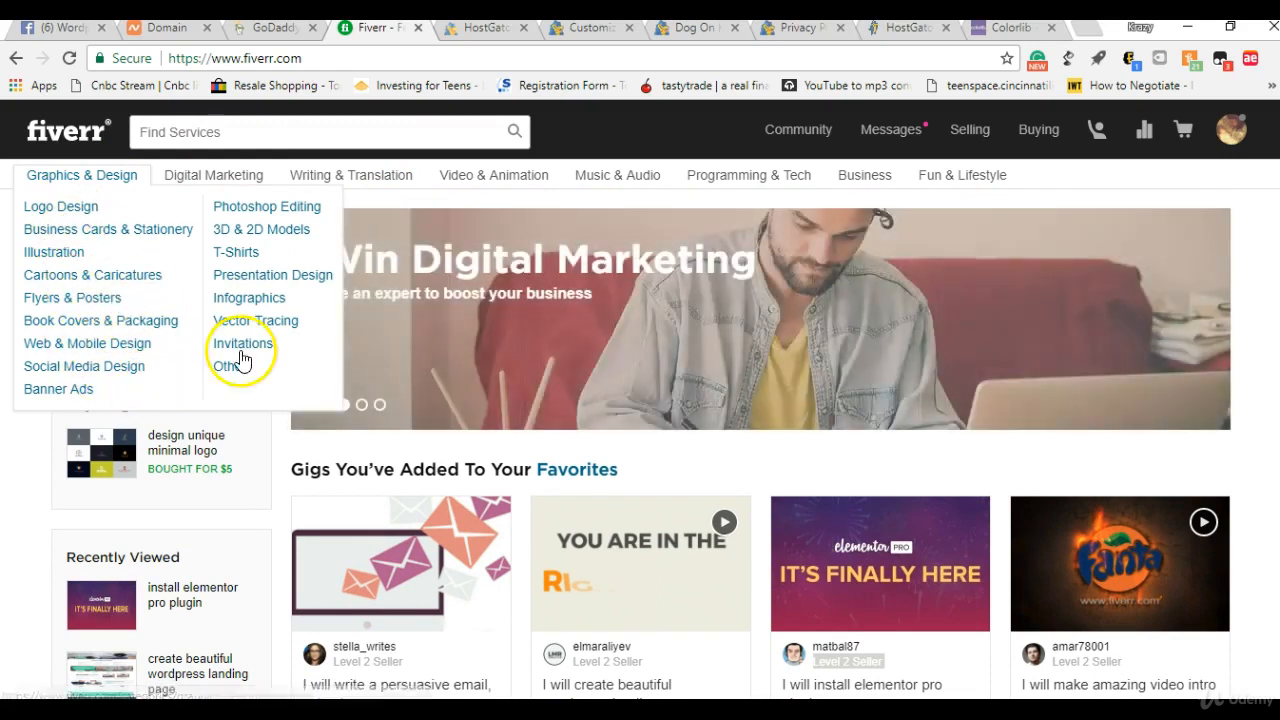
pyautogui.moveTo(180, 172)
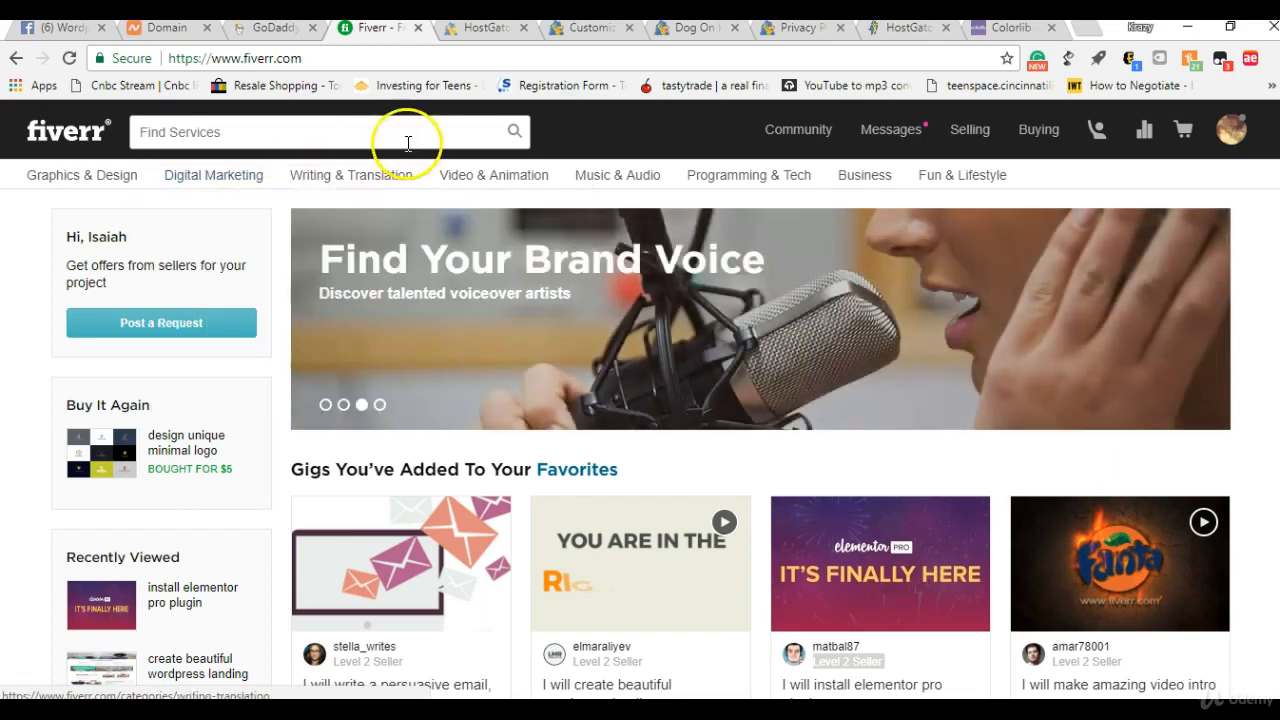
pyautogui.moveTo(473, 192)
pyautogui.moveTo(60, 176)
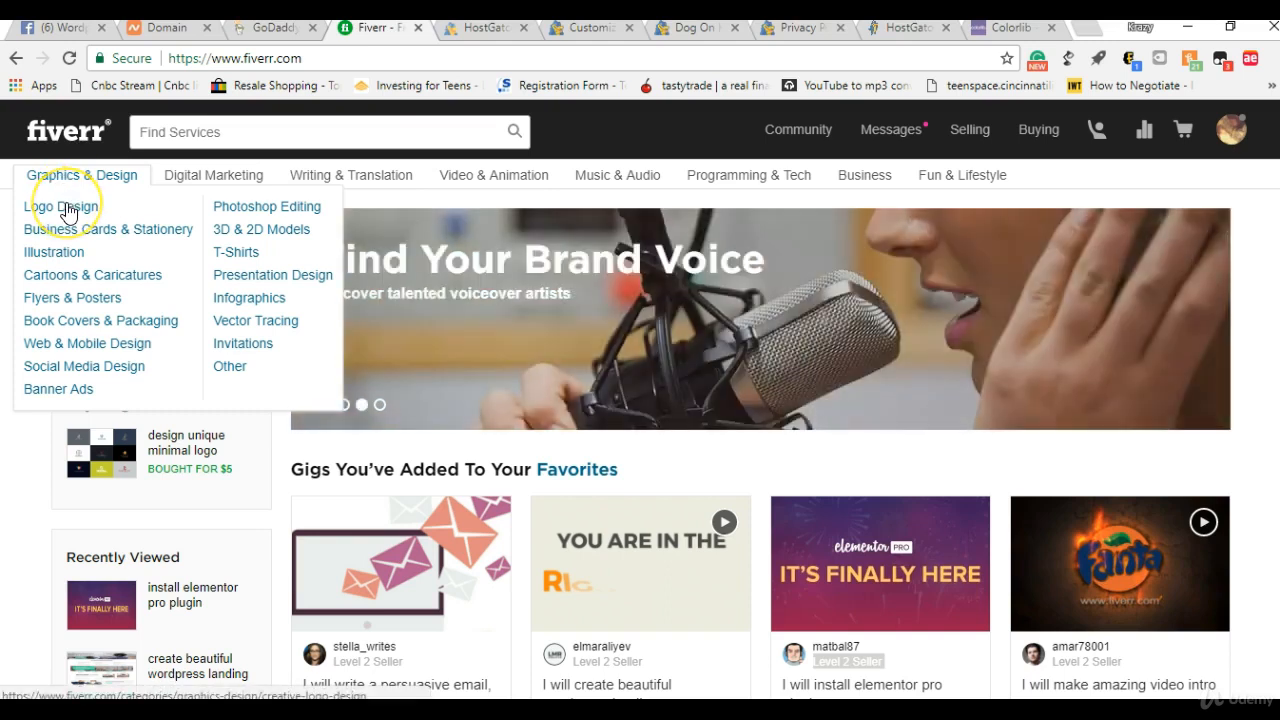
pyautogui.click(66, 211)
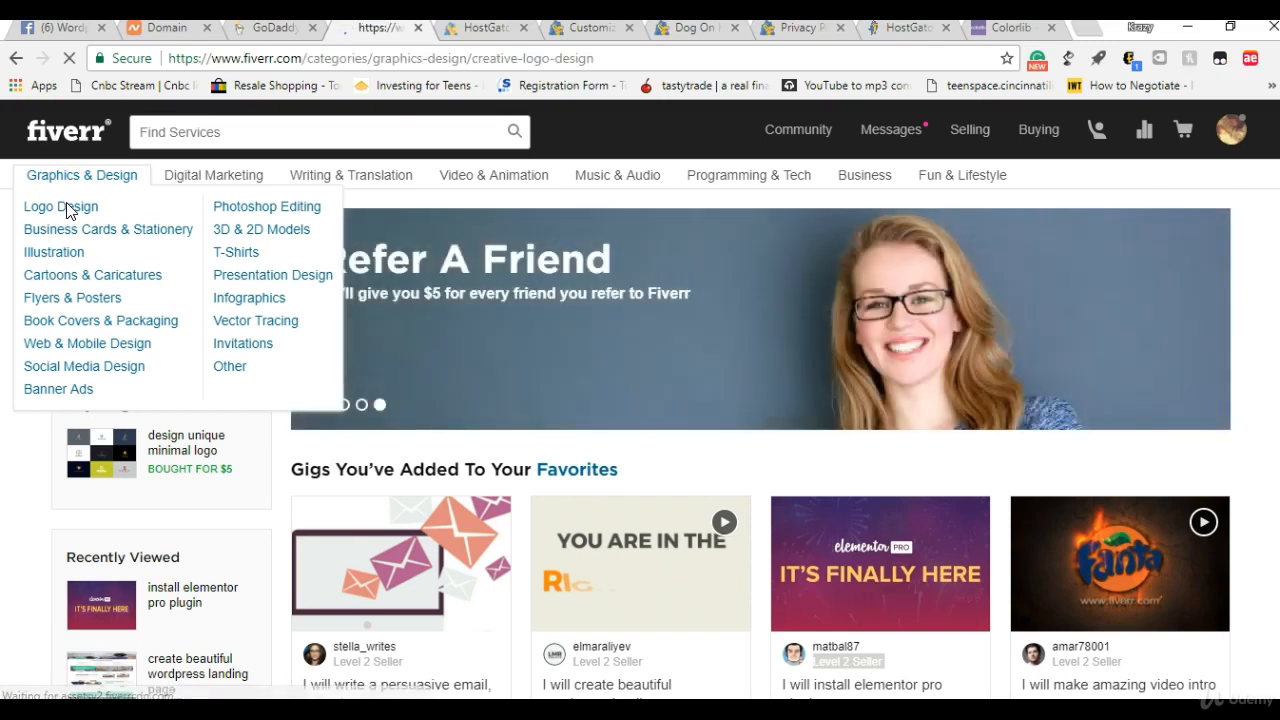
pyautogui.click(224, 205)
pyautogui.click(340, 226)
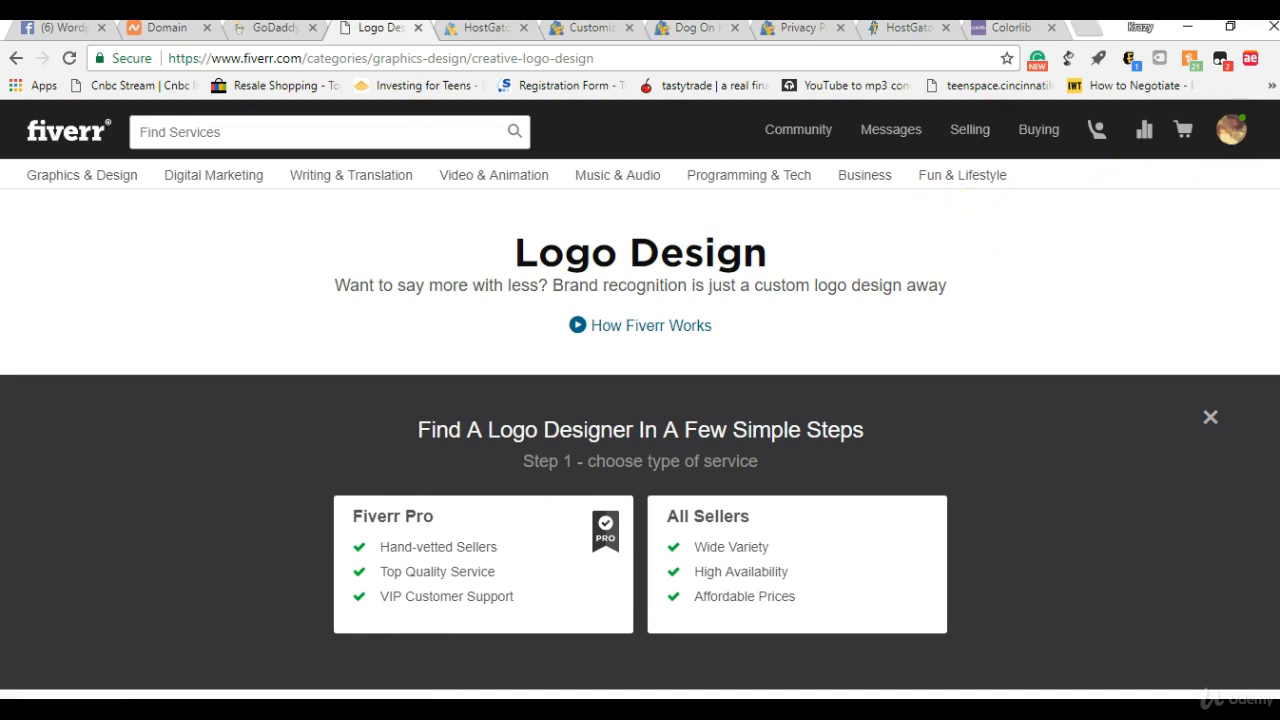
# - Browse the logo design gigs and sort them by Best Selling
pyautogui.scroll(-5, 640, 440)
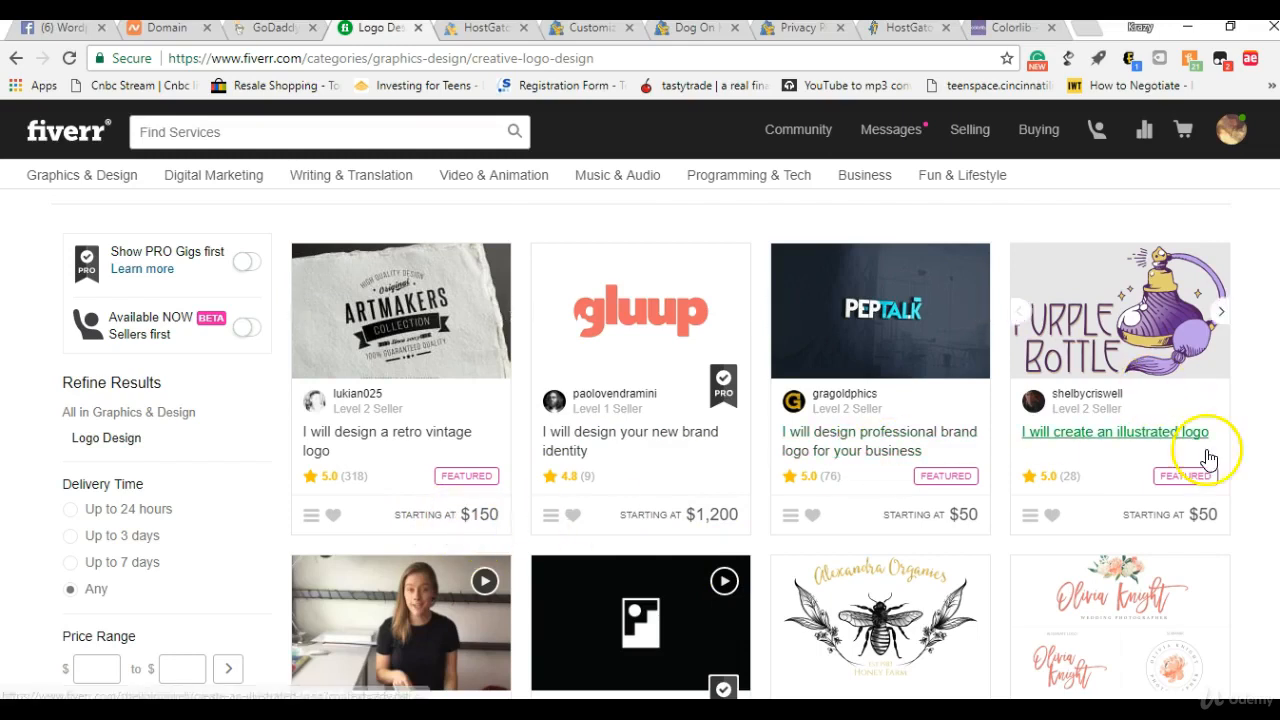
pyautogui.scroll(-2, 646, 443)
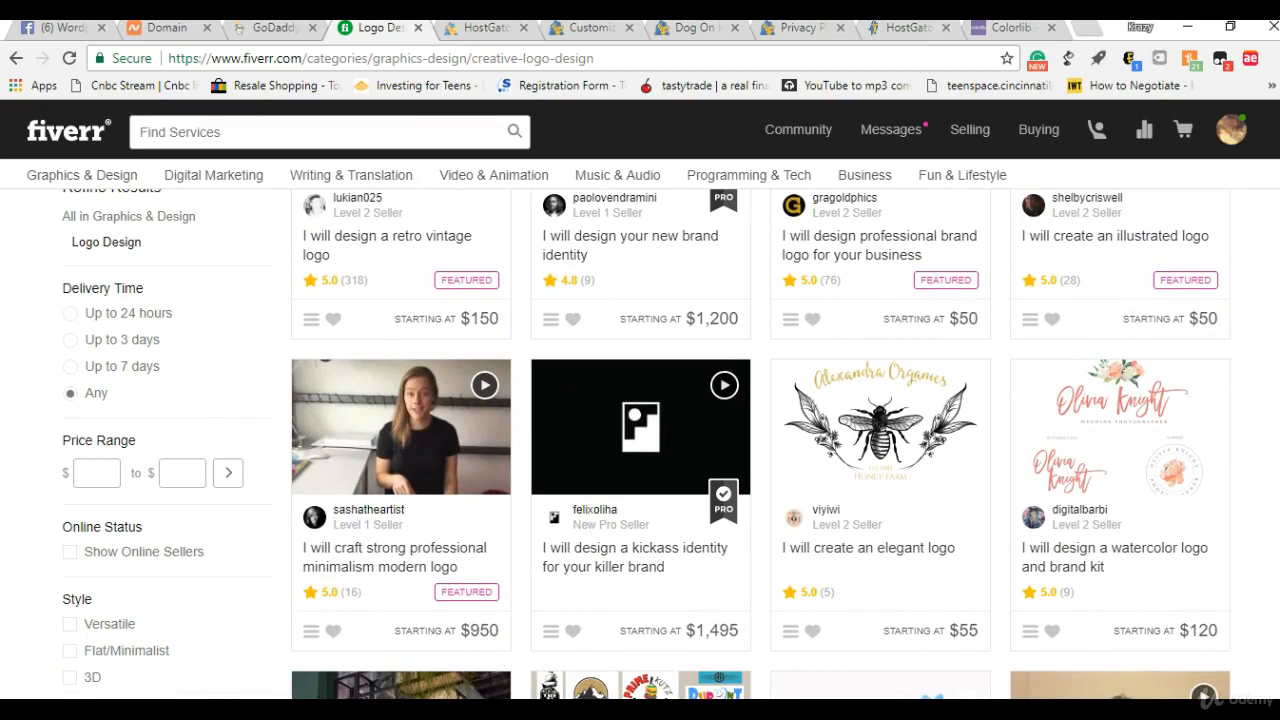
pyautogui.scroll(-1, 646, 443)
pyautogui.scroll(4, 646, 443)
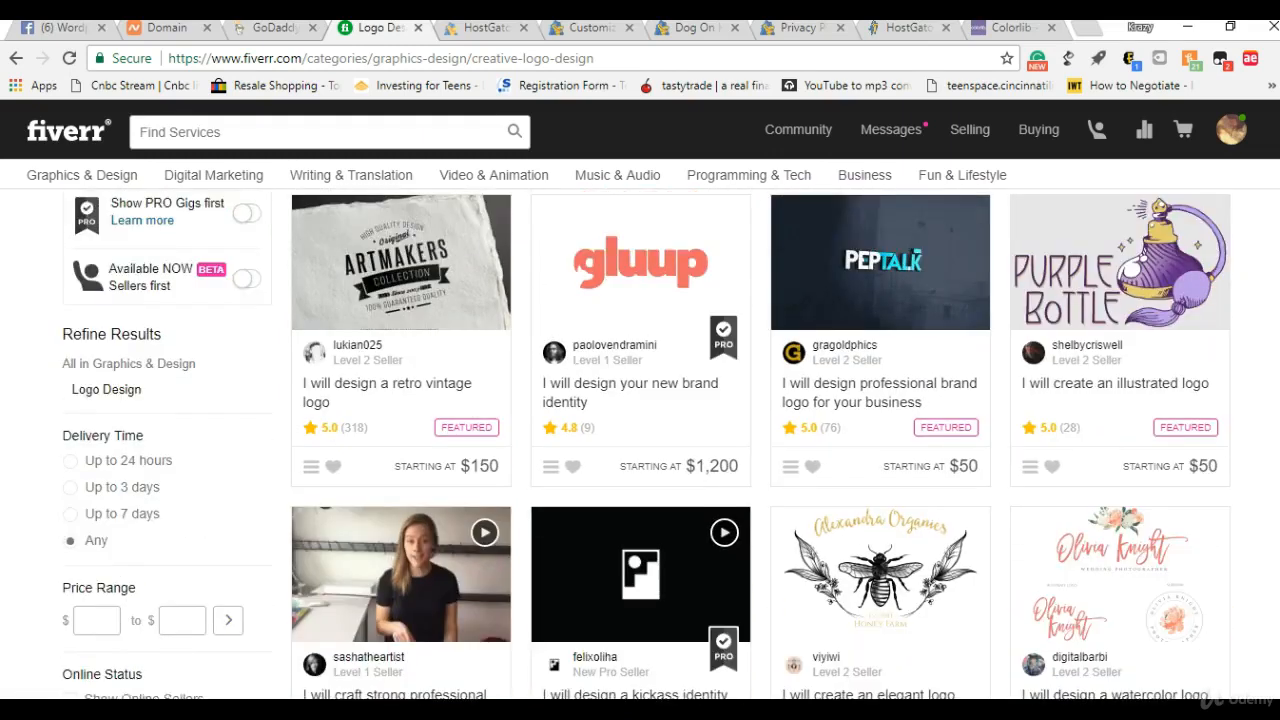
pyautogui.scroll(3, 646, 443)
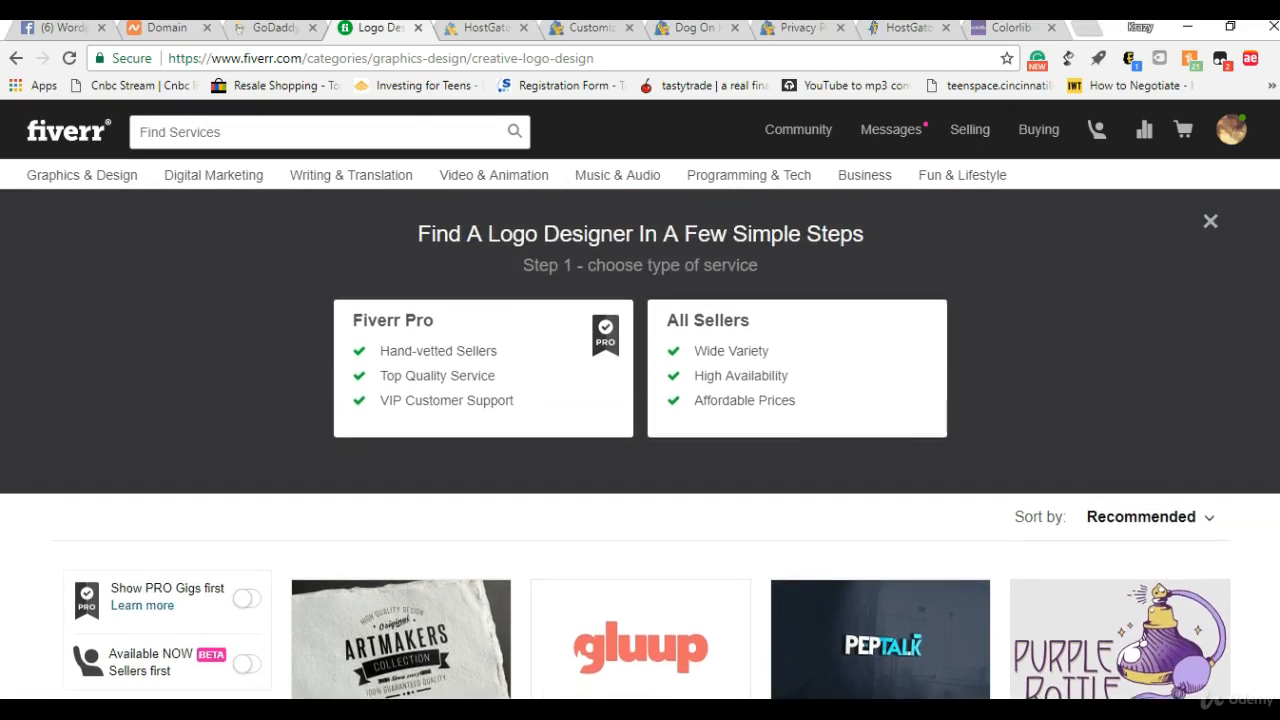
pyautogui.scroll(-7, 646, 443)
pyautogui.scroll(5, 646, 443)
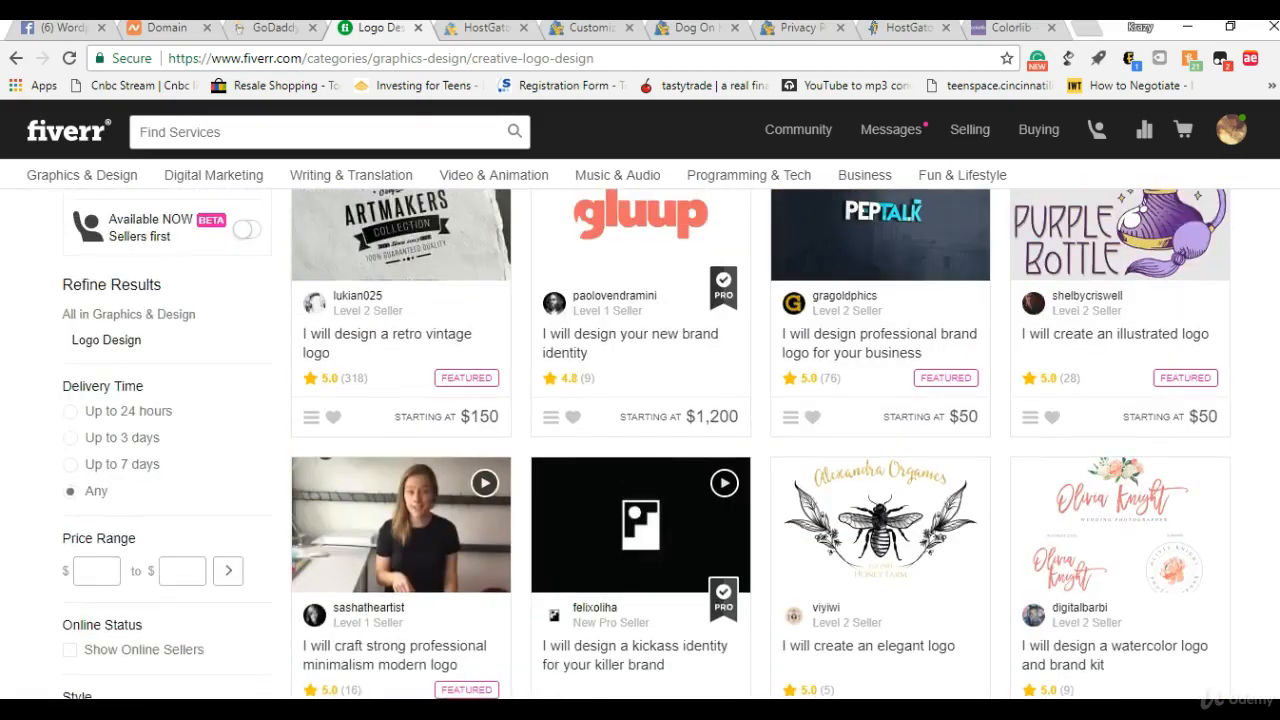
pyautogui.click(1189, 240)
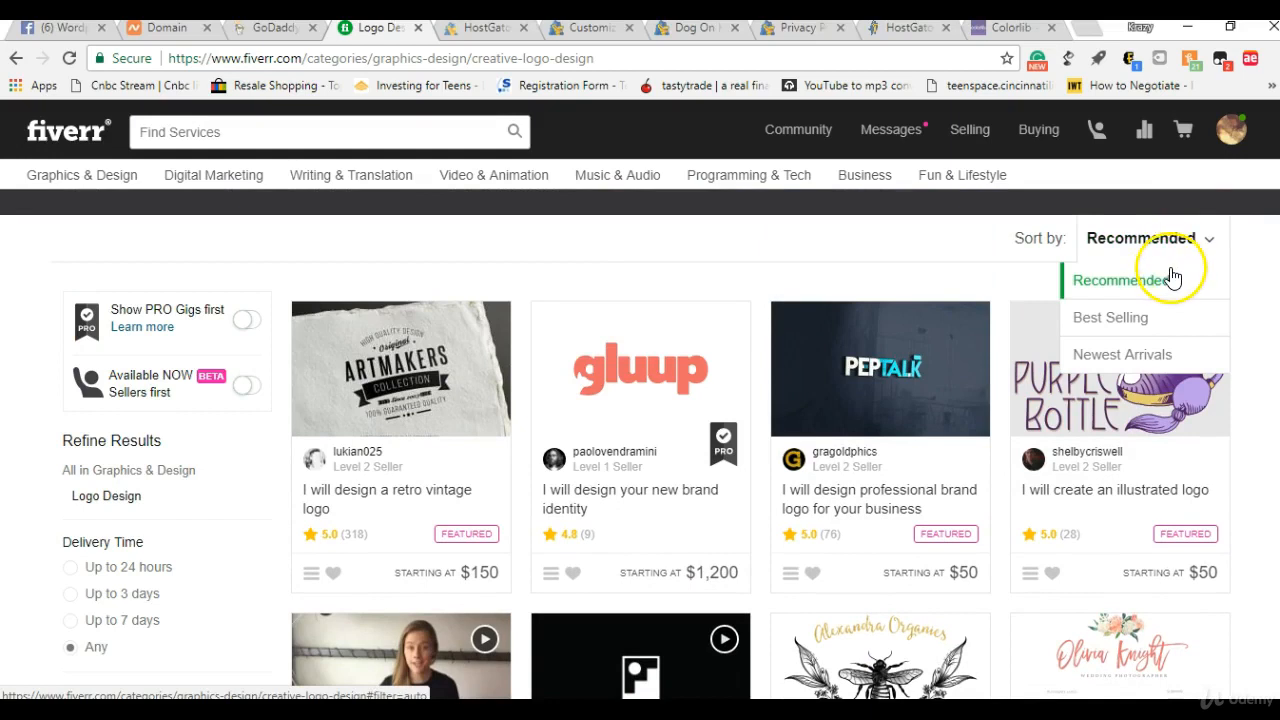
pyautogui.click(1157, 318)
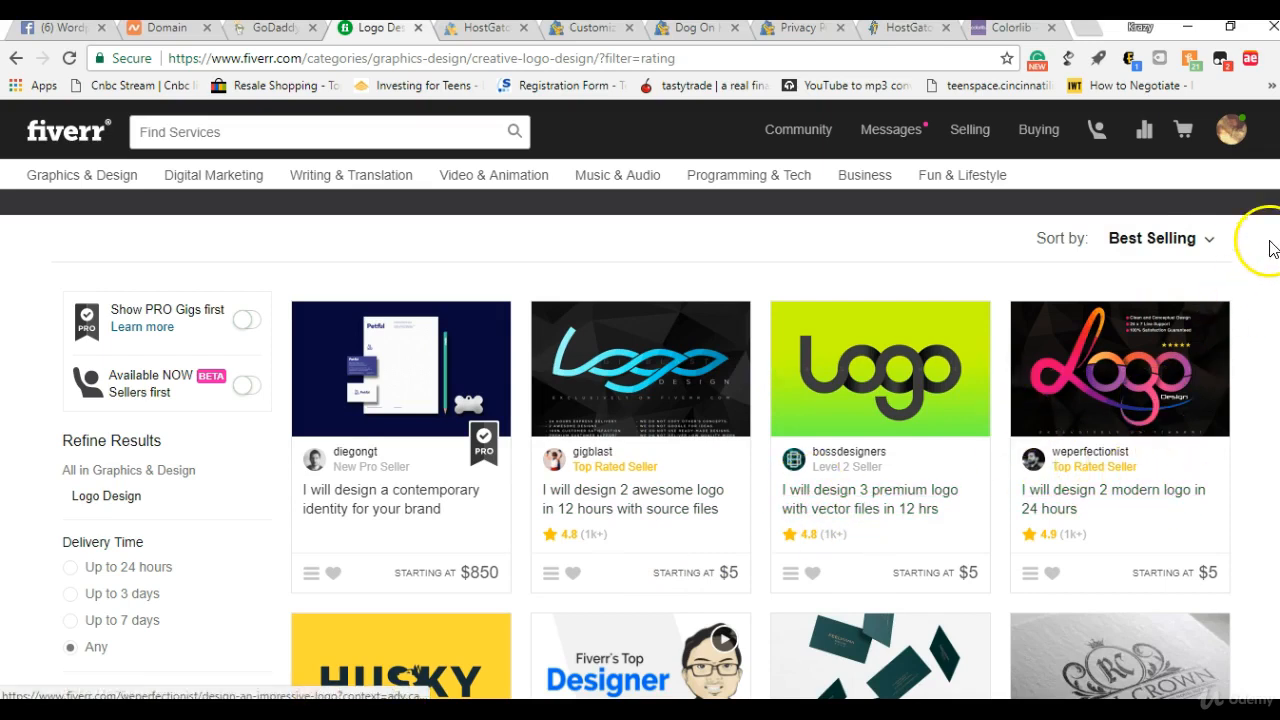
# - Open the "I will design an outstanding logo" gig from the results and view the next sample image in its gallery
pyautogui.scroll(-3, 760, 440)
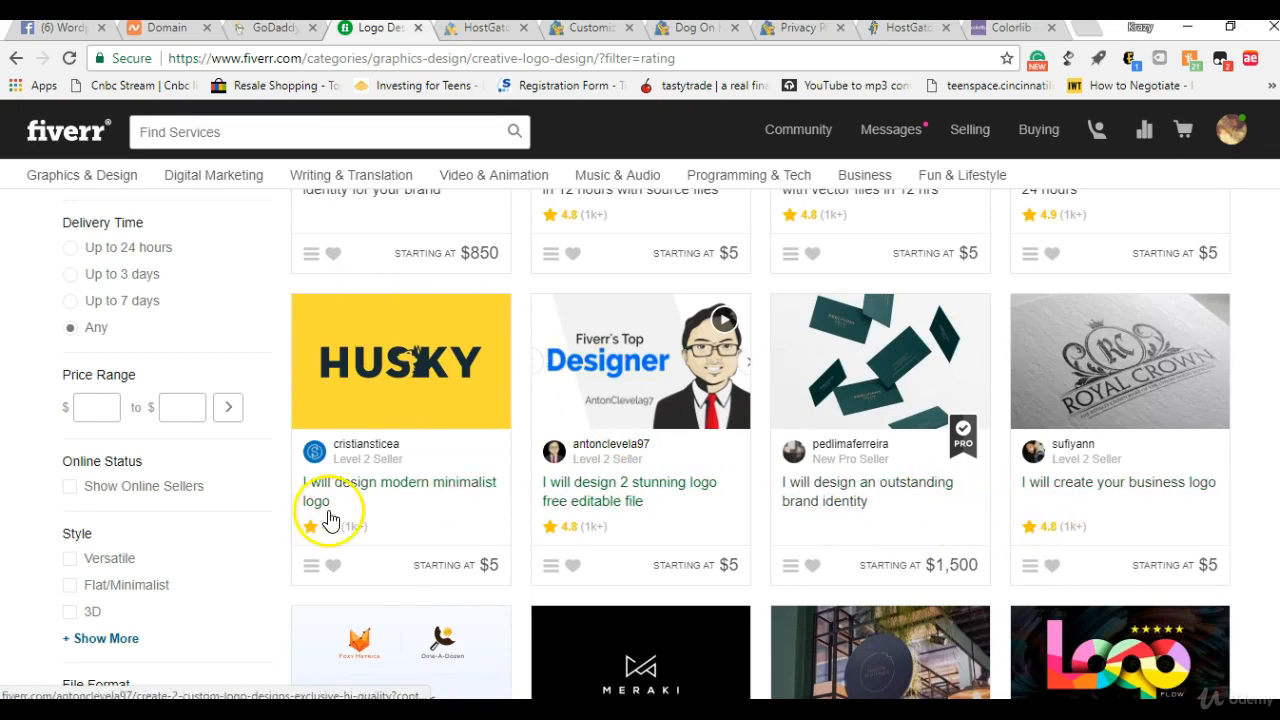
pyautogui.scroll(-3, 1257, 229)
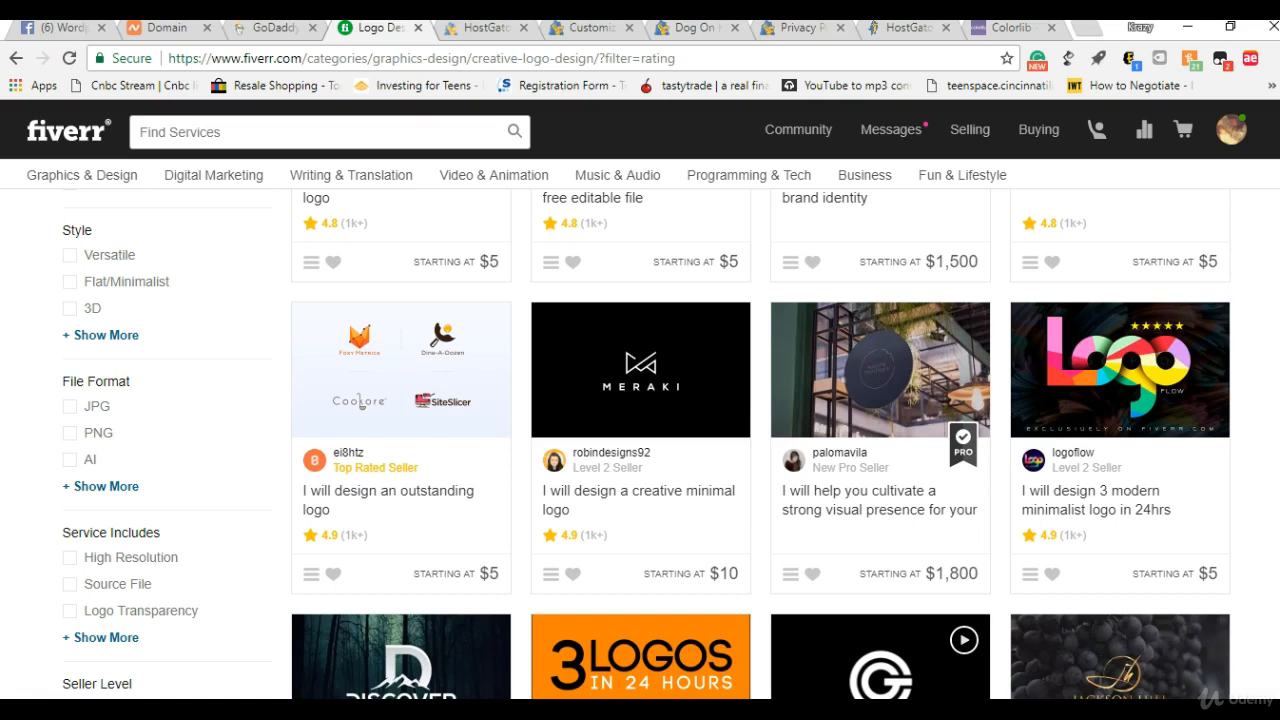
pyautogui.click(428, 363)
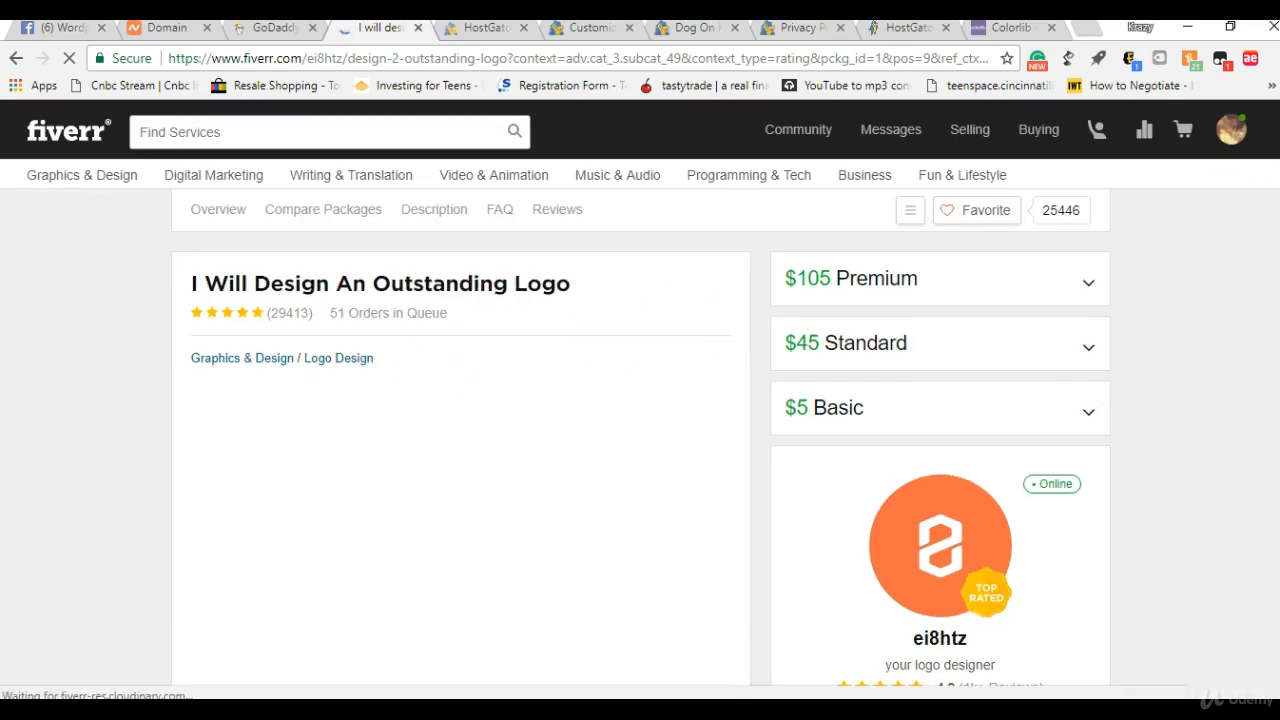
pyautogui.scroll(-1, 640, 450)
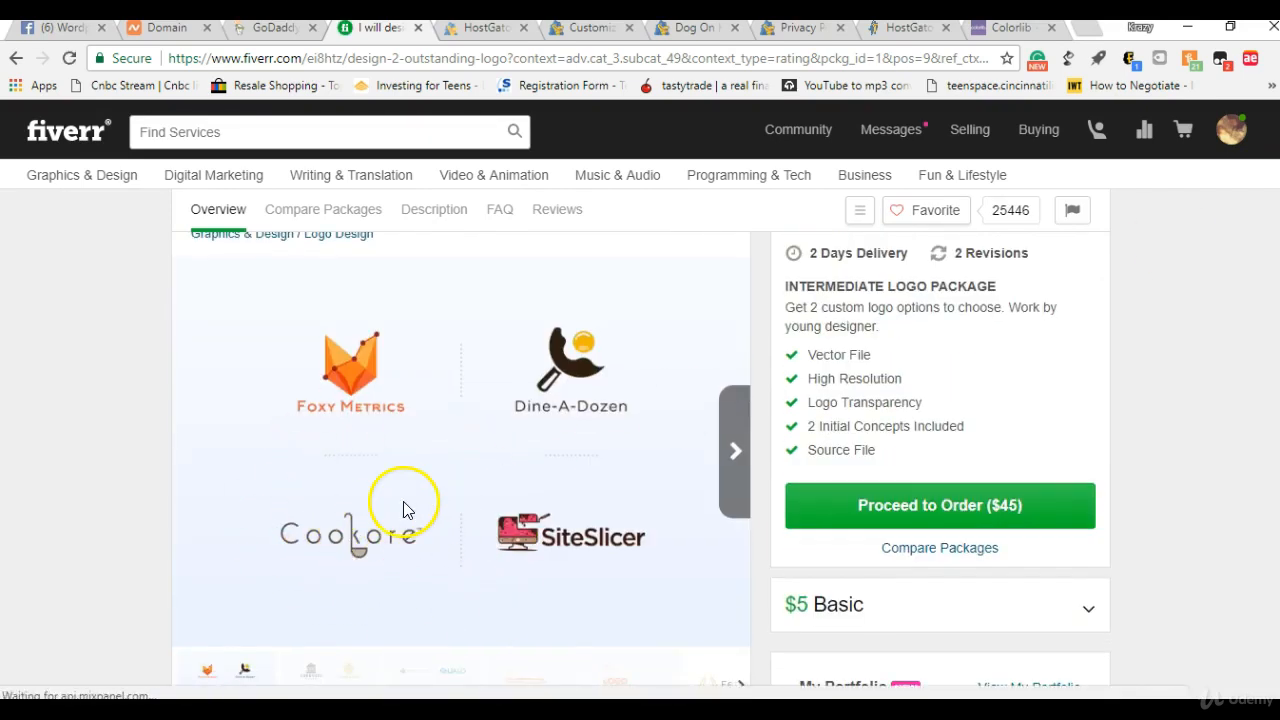
pyautogui.click(738, 442)
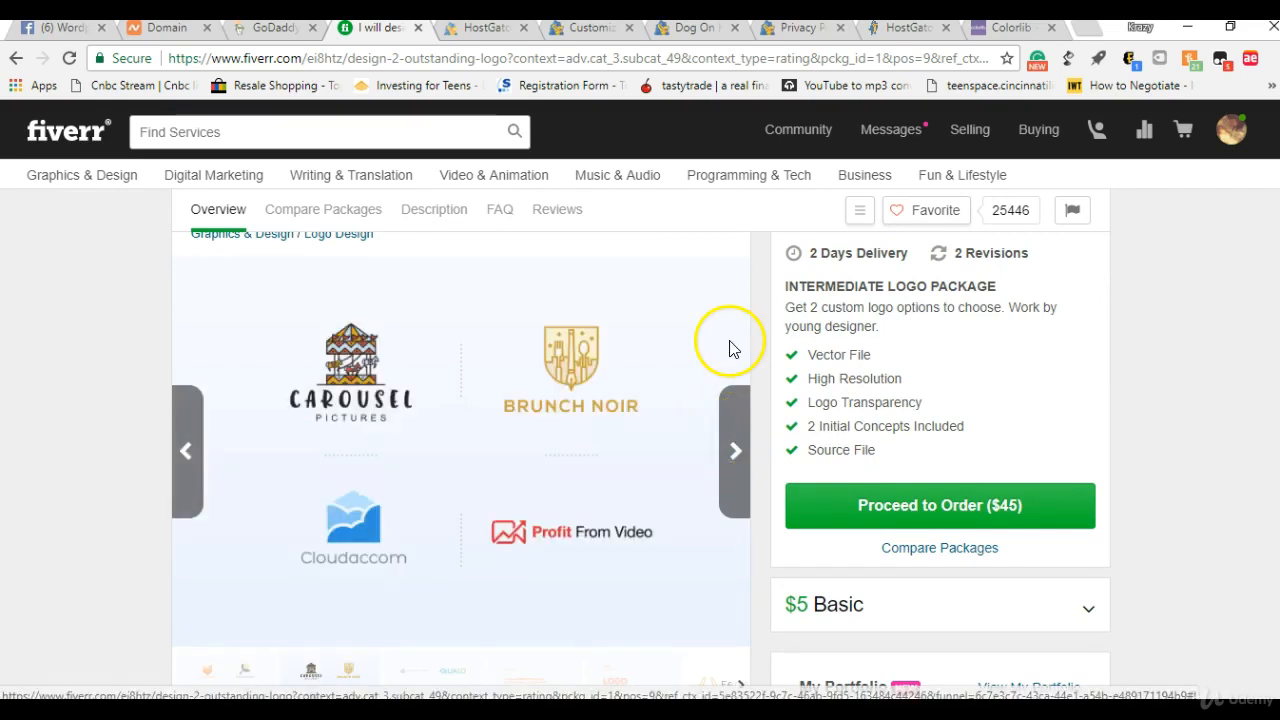
# - Open the most recently delivered Logo Design order from the message notifications
pyautogui.moveTo(852, 177)
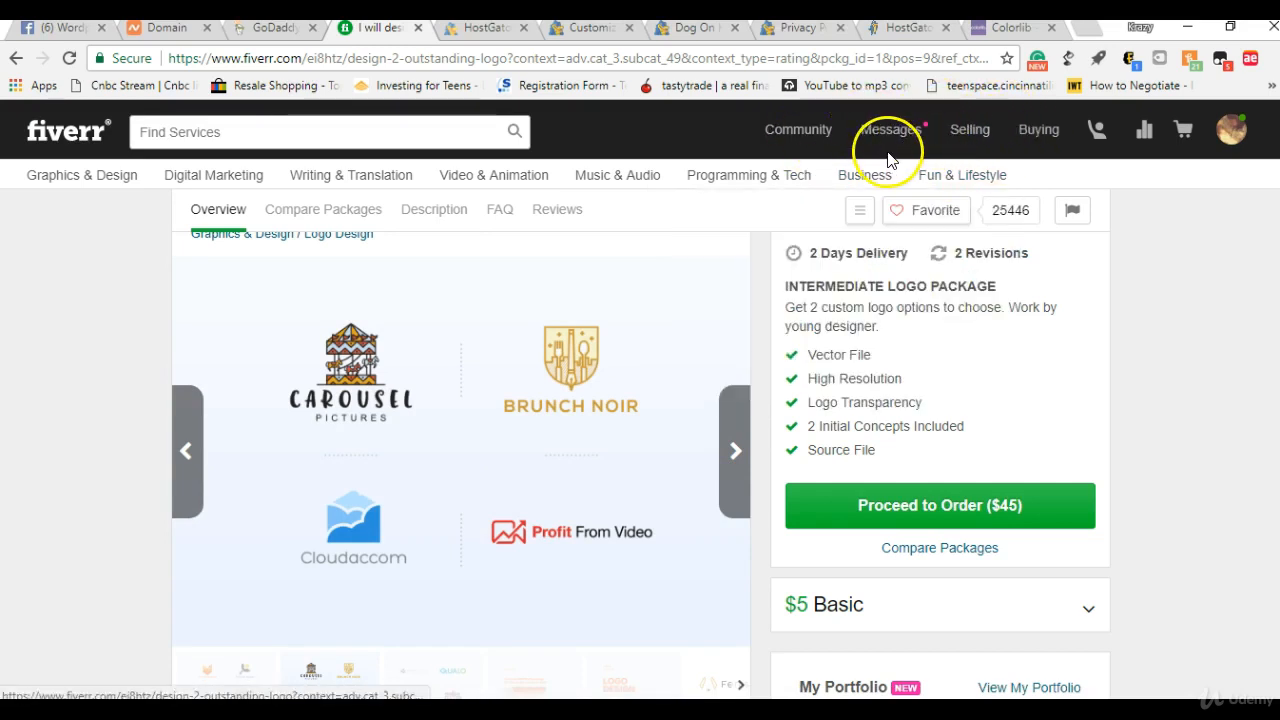
pyautogui.click(887, 141)
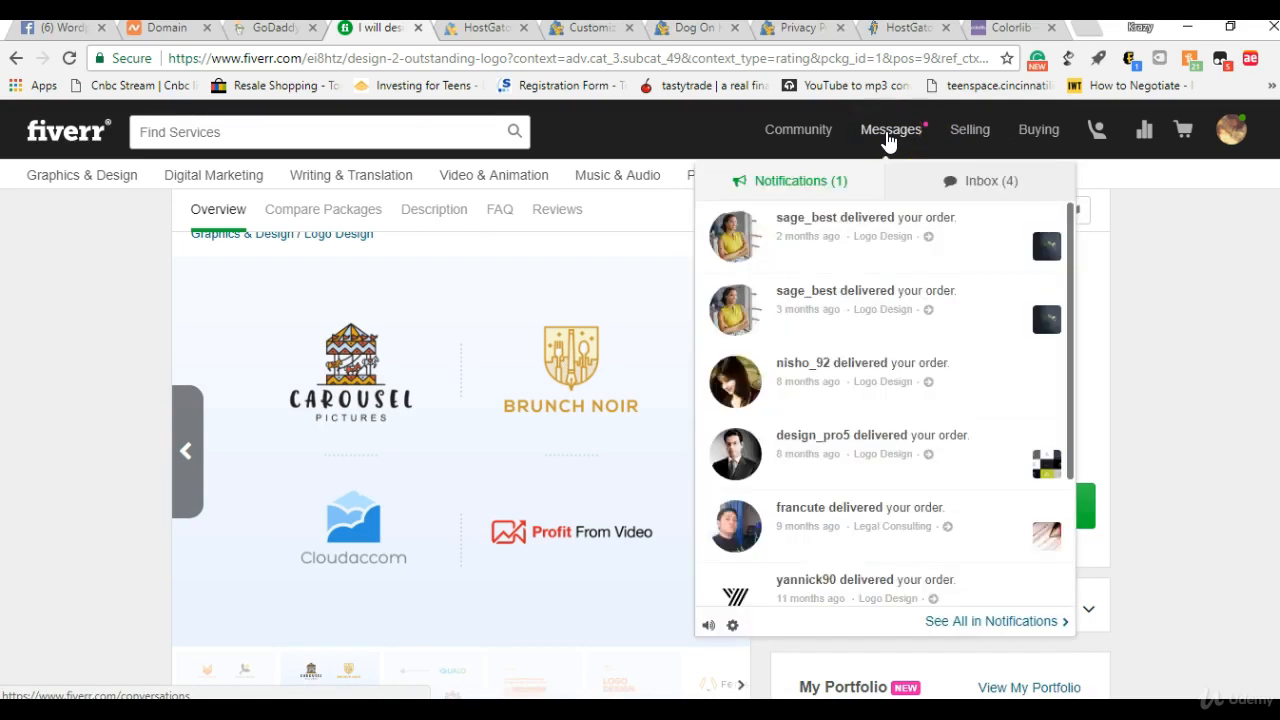
pyautogui.click(912, 222)
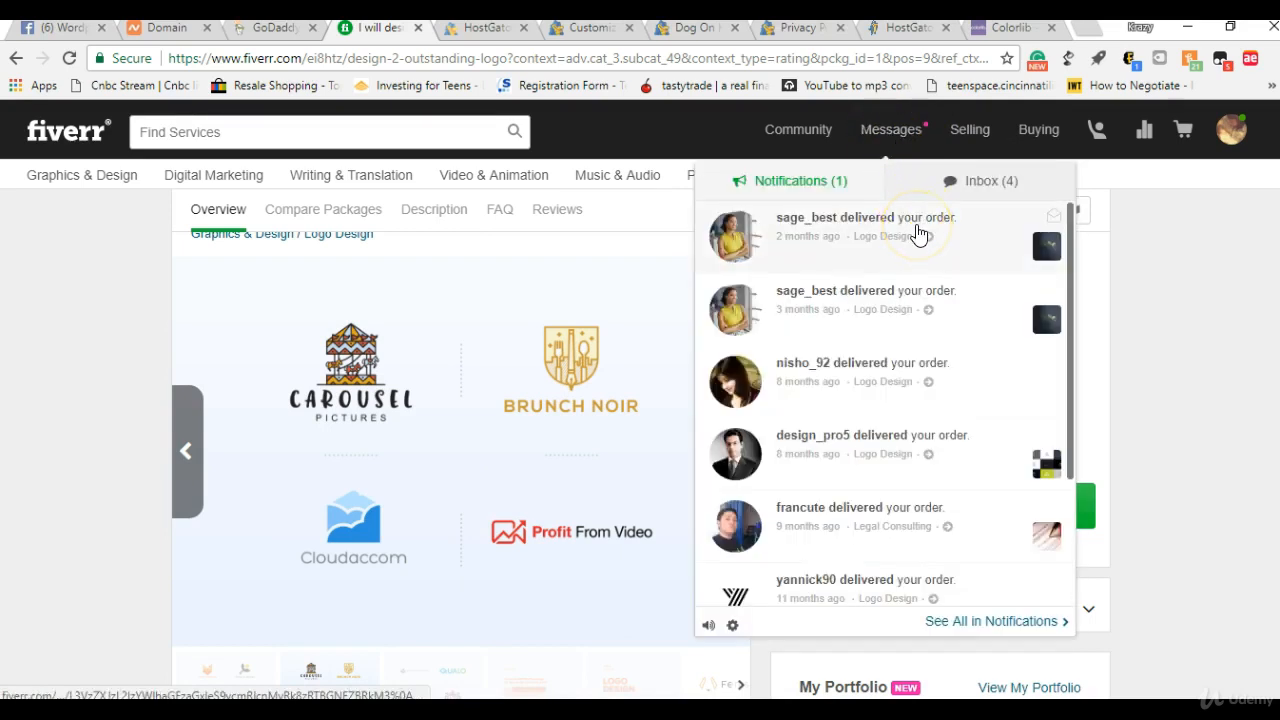
pyautogui.click(922, 262)
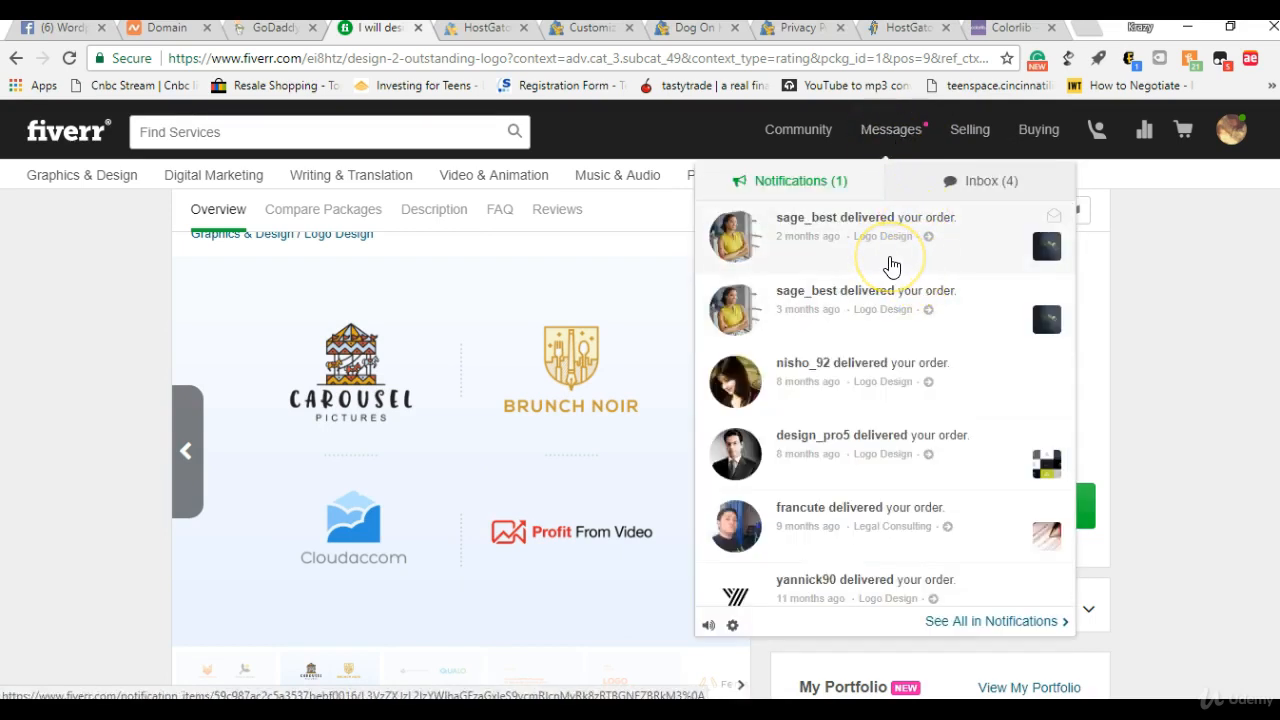
pyautogui.click(892, 266)
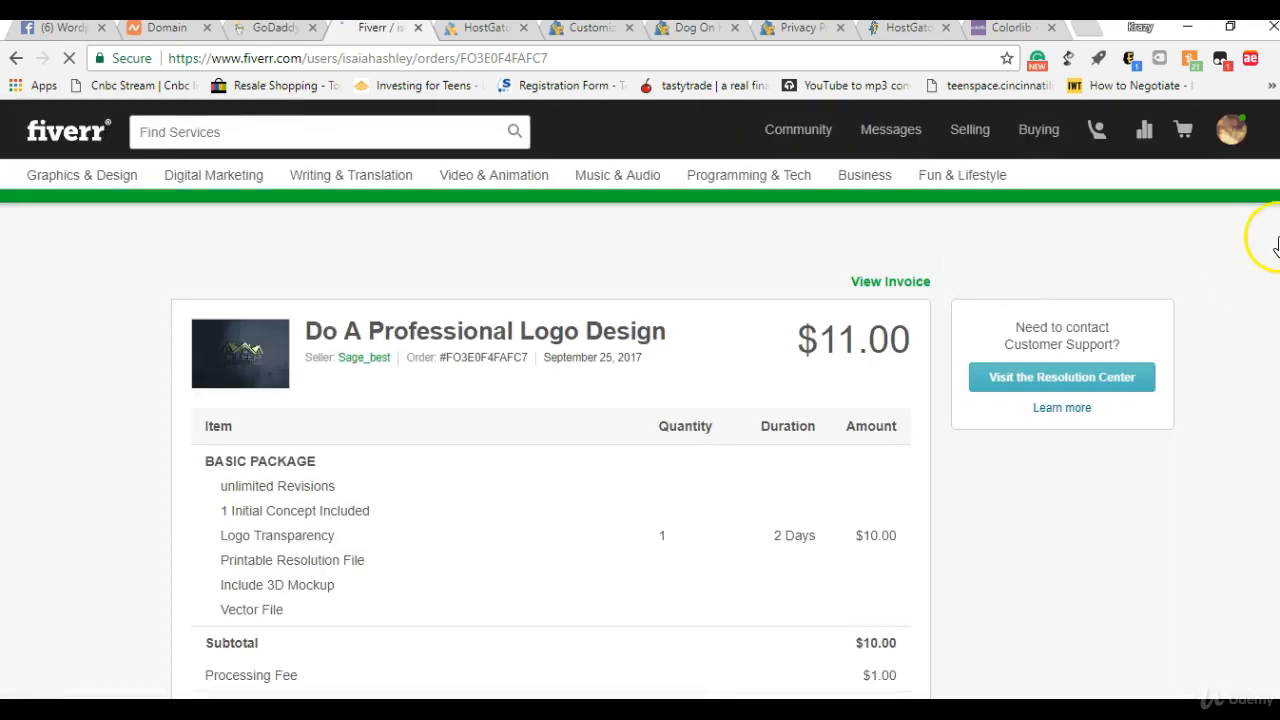
# - Review the completed order's requirements, its delivered files and the previews of the Dog on Happy logo
pyautogui.scroll(-4, 640, 450)
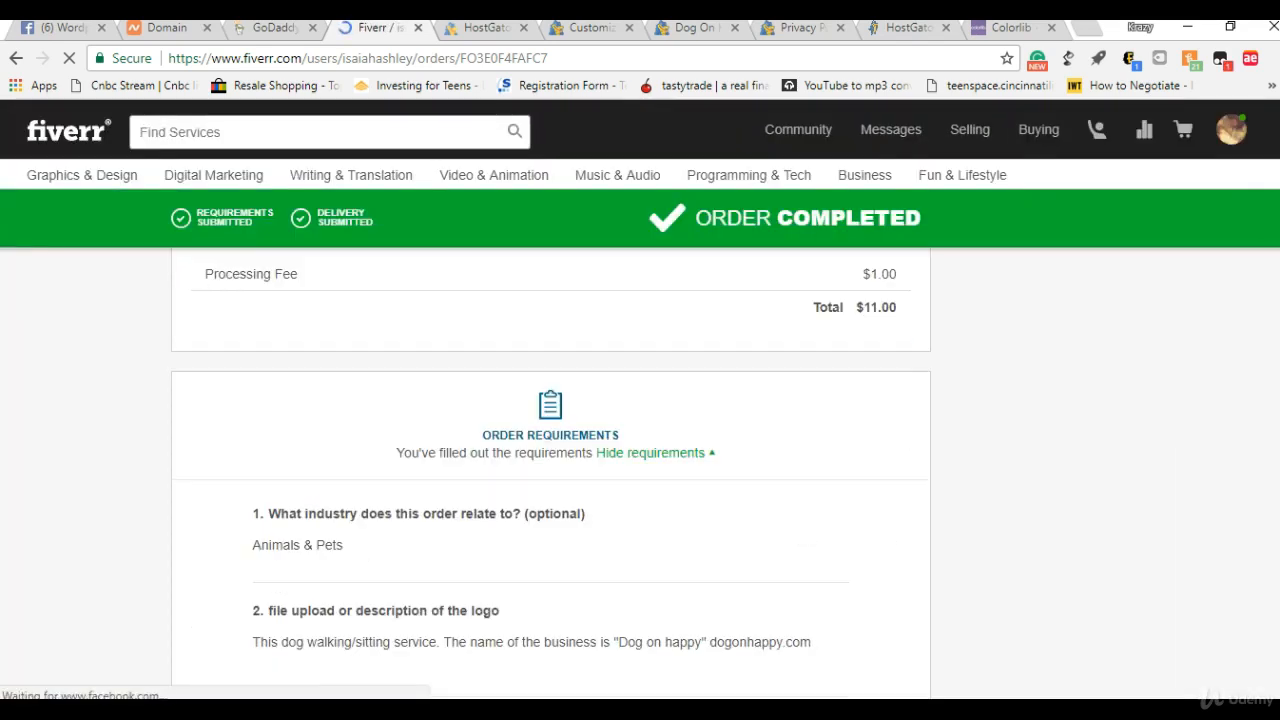
pyautogui.scroll(-3, 640, 450)
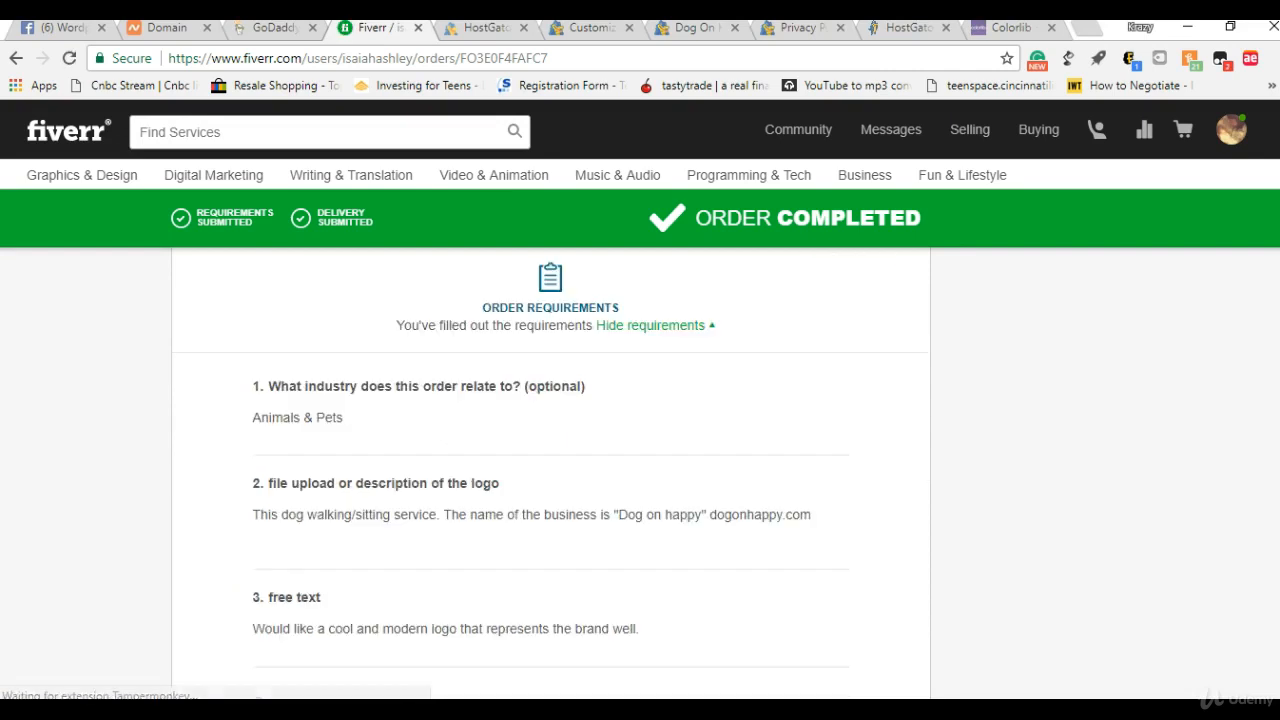
pyautogui.scroll(-4, 1270, 370)
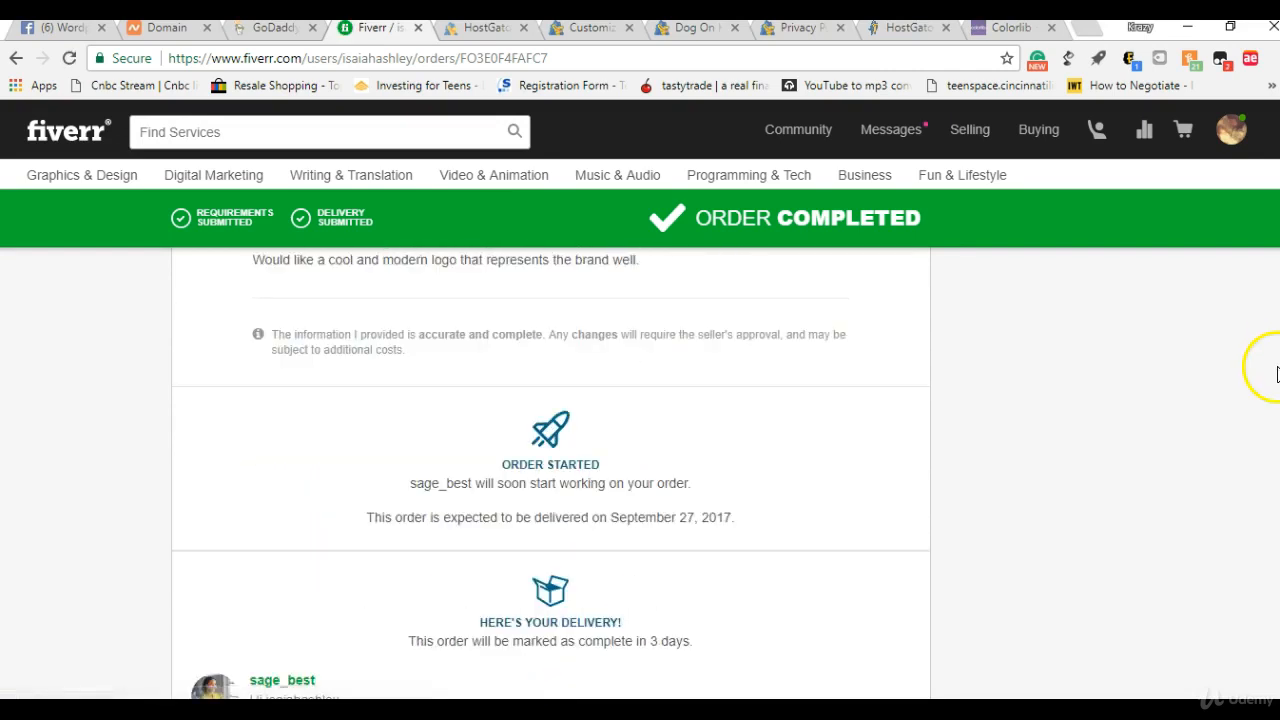
pyautogui.scroll(-4, 1276, 378)
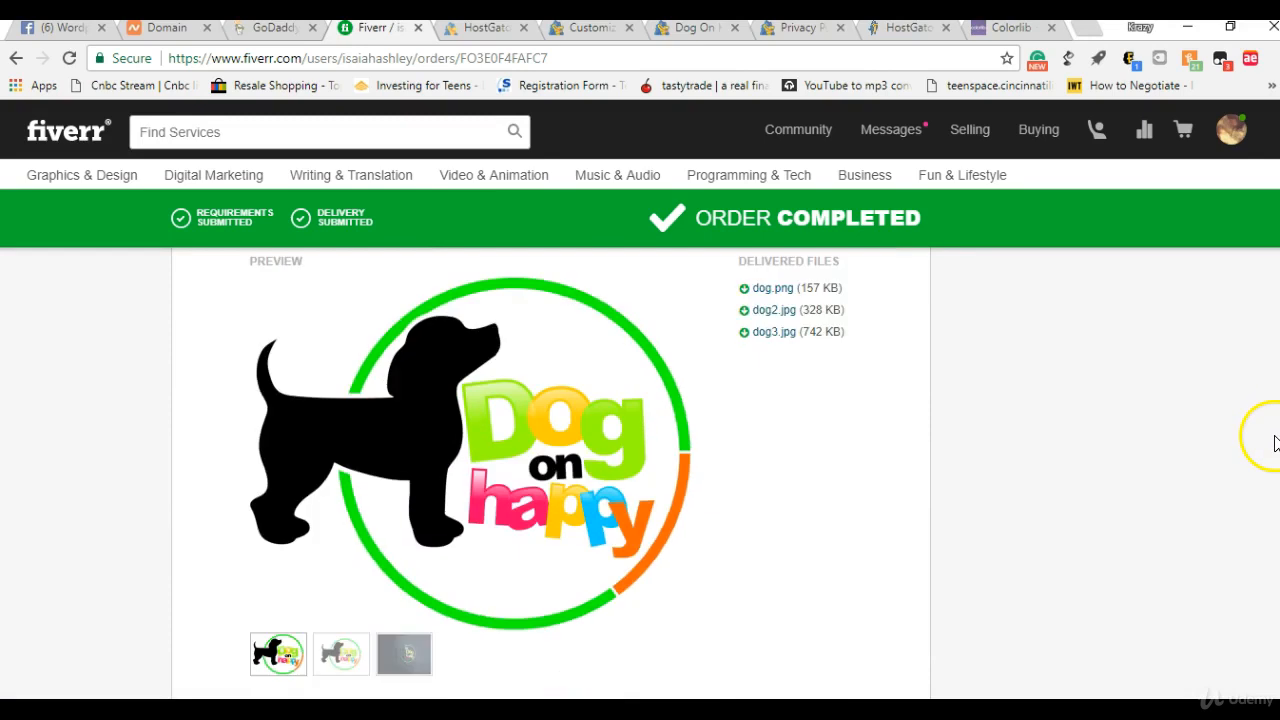
pyautogui.click(328, 664)
pyautogui.click(280, 656)
pyautogui.click(765, 296)
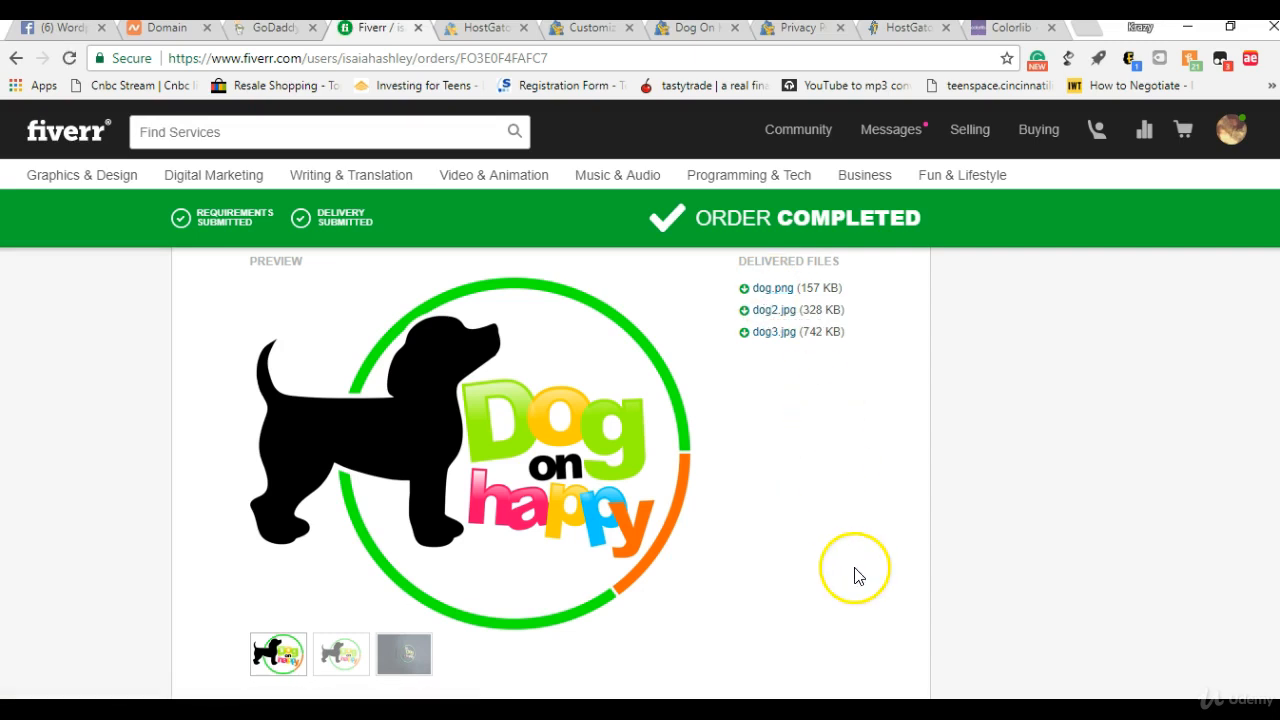
# - Switch to the Dog On Happy site's WordPress Customizer and open the Site Identity settings under Global settings at the logo upload option
pyautogui.click(679, 37)
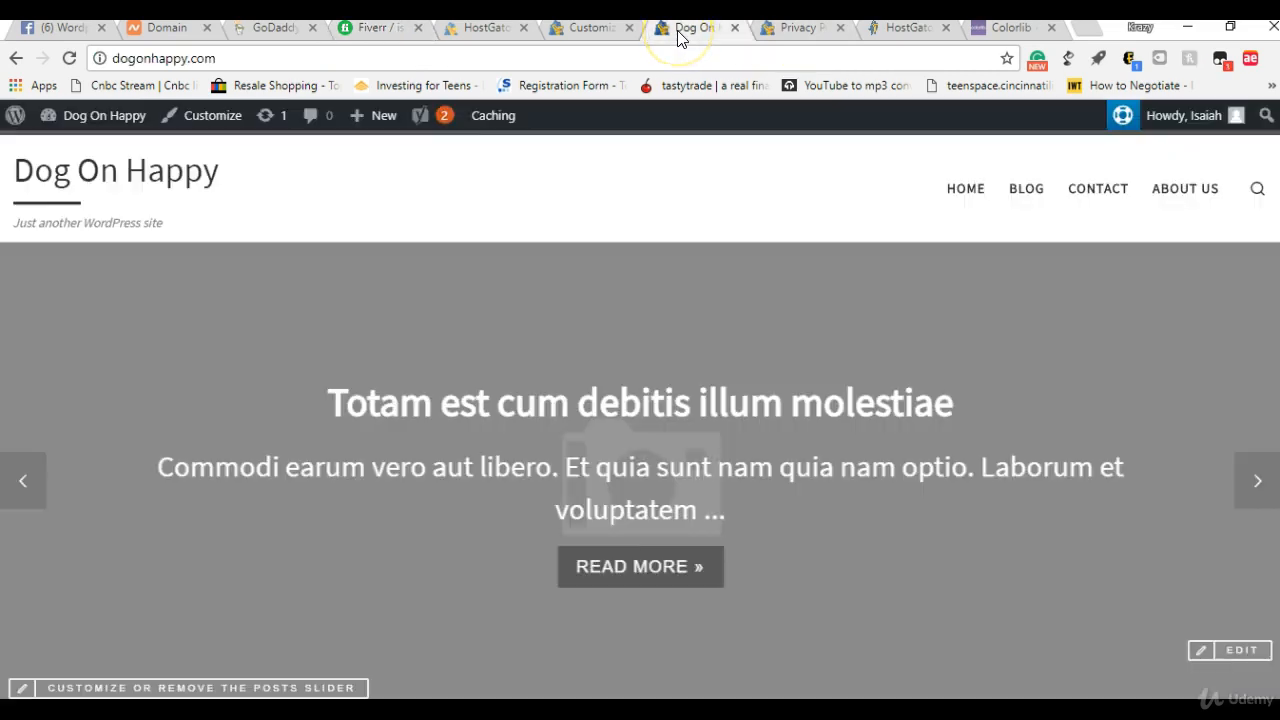
pyautogui.click(603, 32)
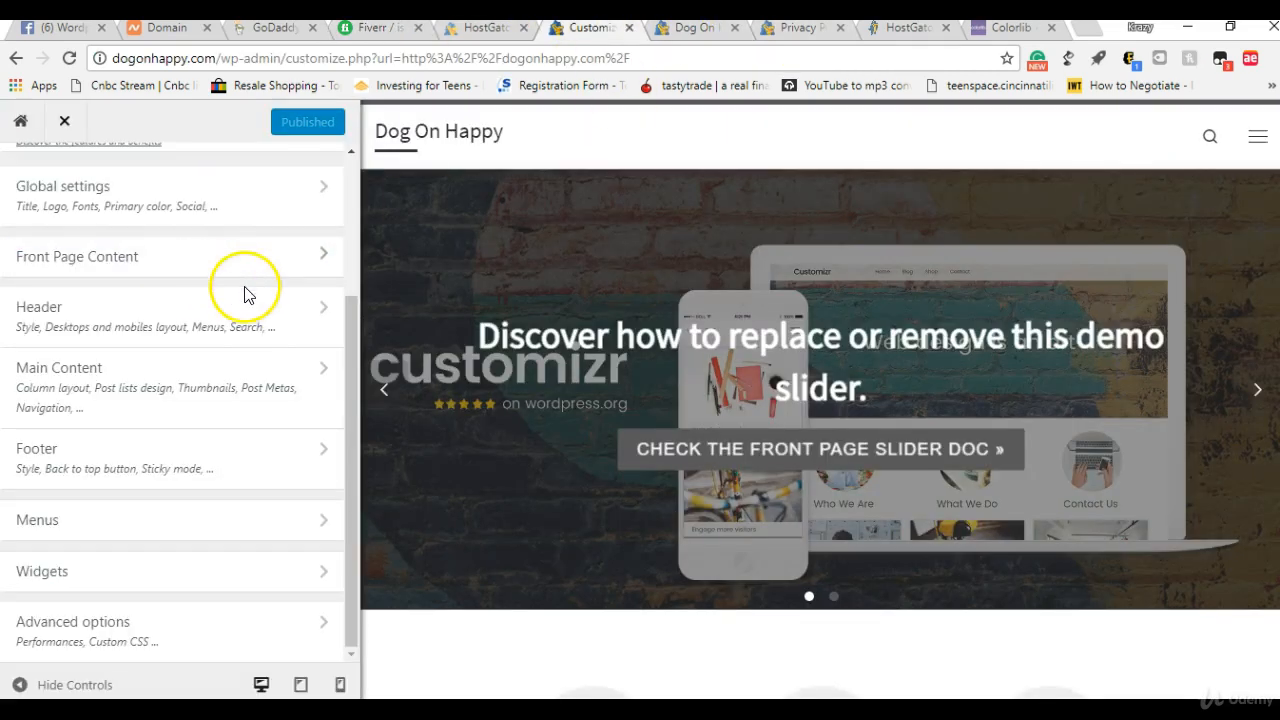
pyautogui.moveTo(349, 349); pyautogui.dragTo(366, 277)
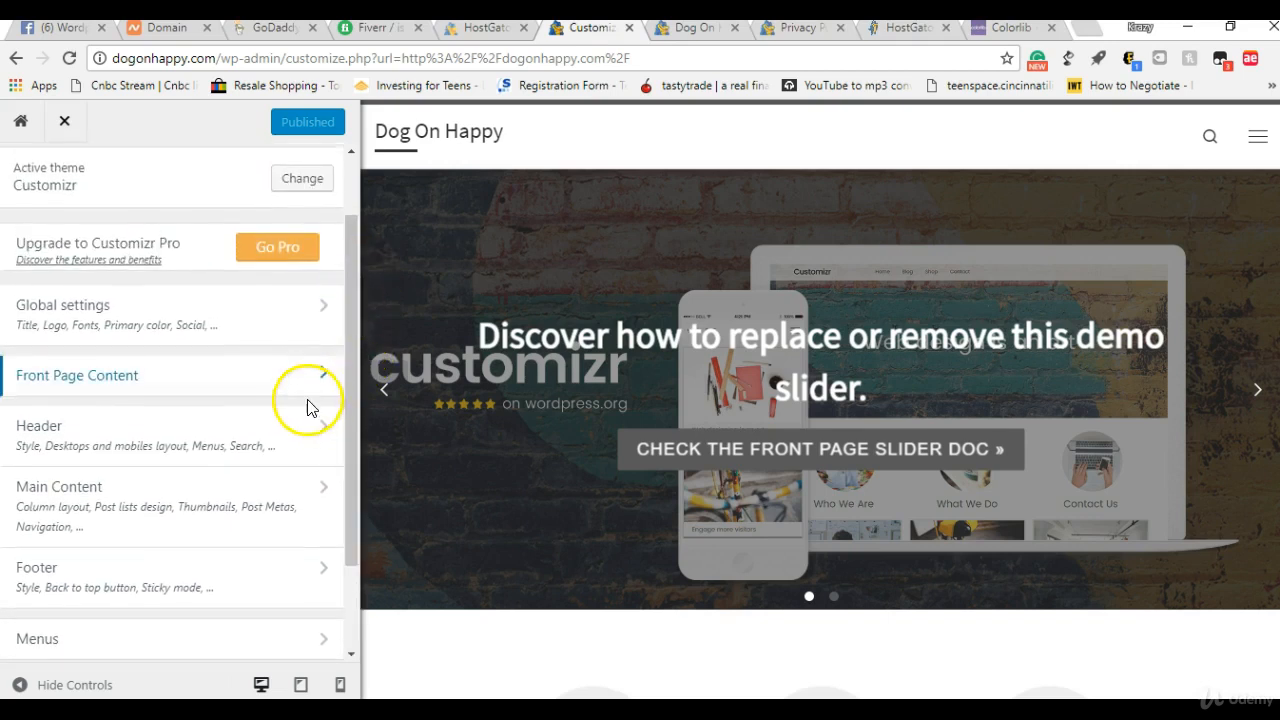
pyautogui.click(305, 344)
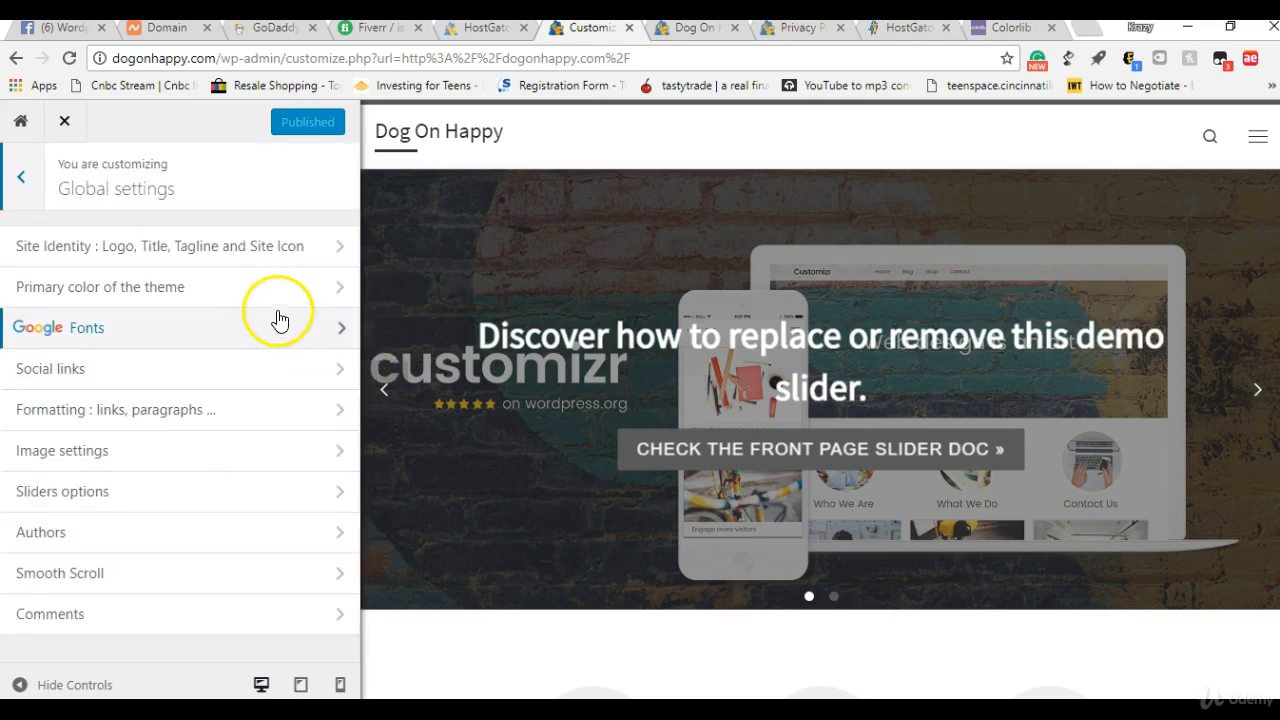
pyautogui.click(212, 247)
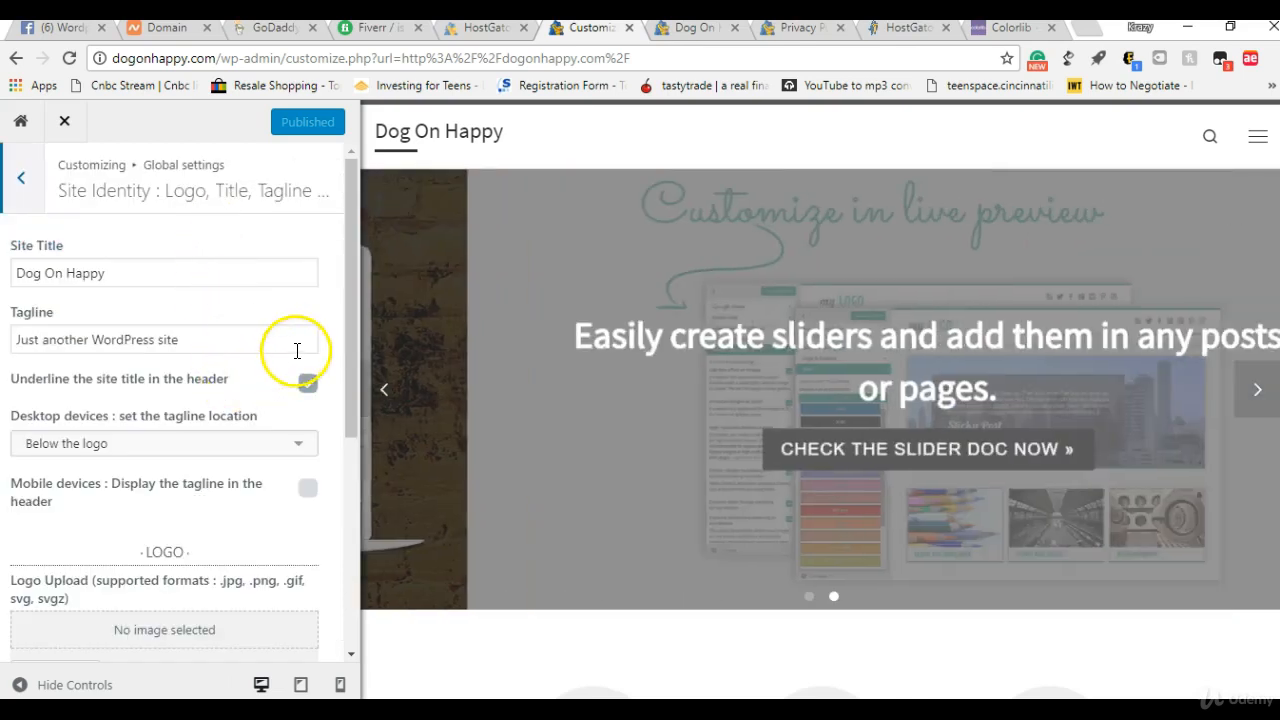
pyautogui.moveTo(349, 330); pyautogui.dragTo(340, 401)
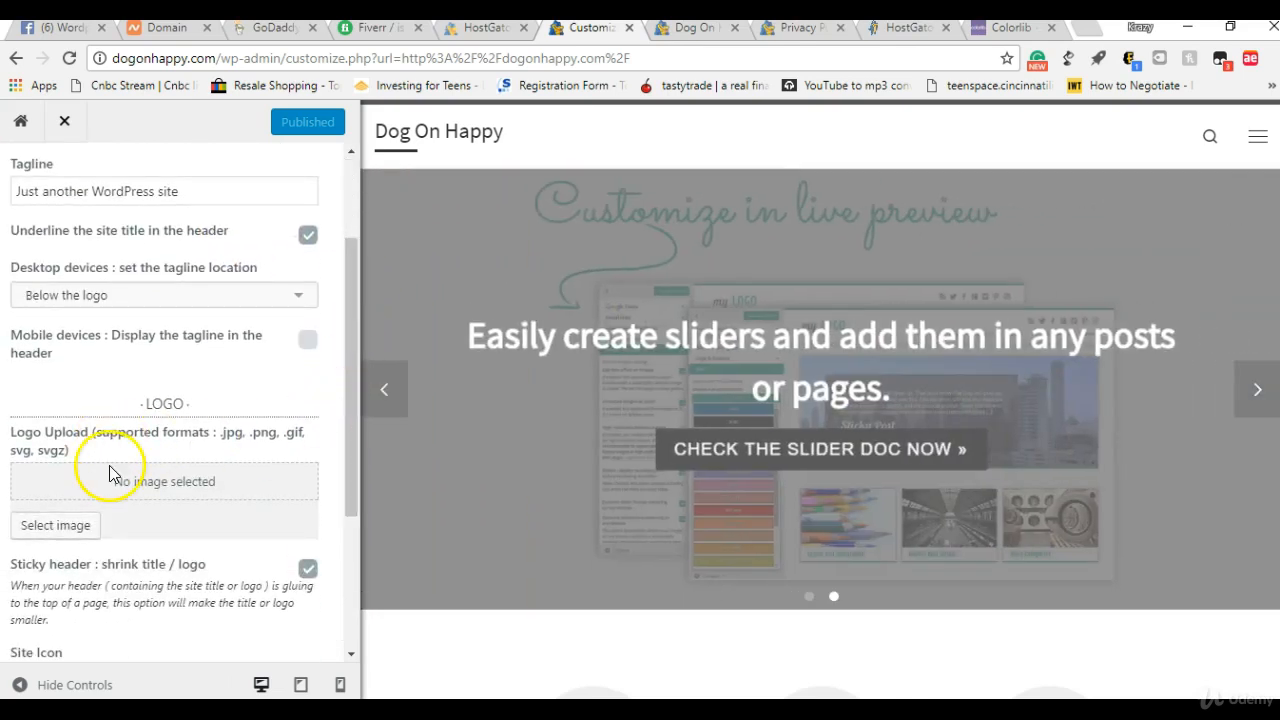
# - Start uploading a new logo image file and browse to the Downloads folder
pyautogui.click(87, 521)
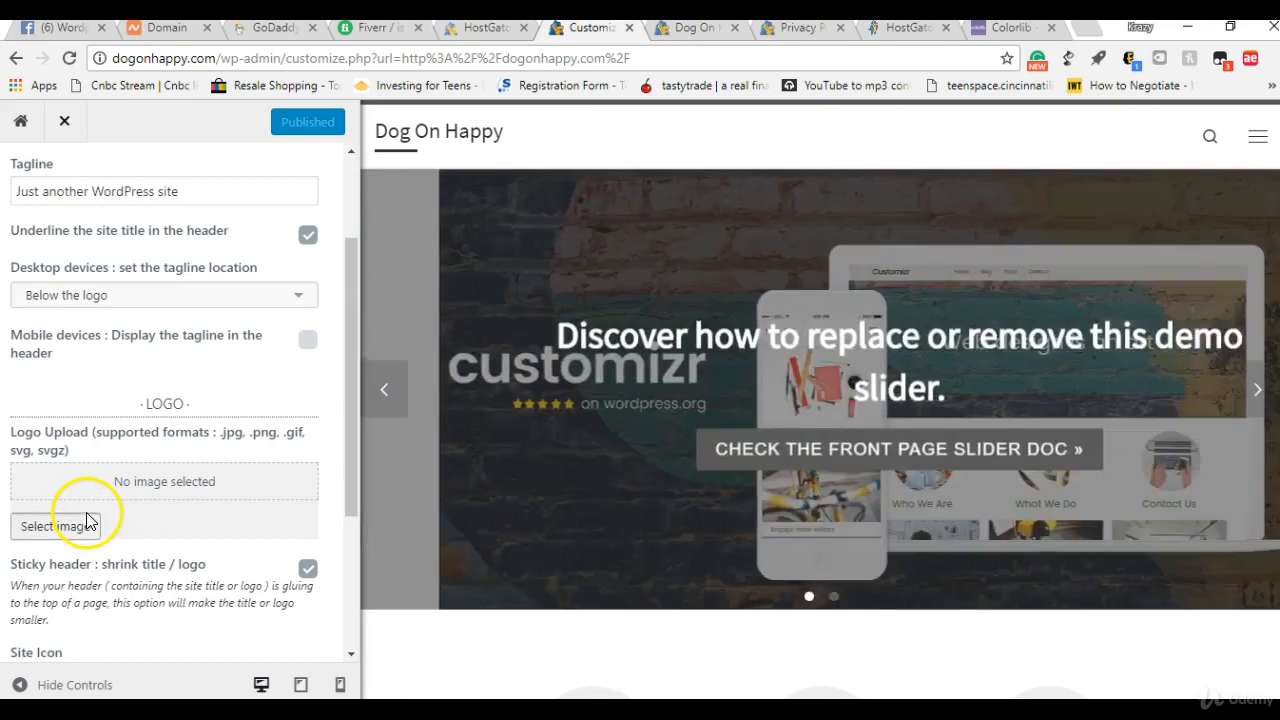
pyautogui.click(83, 531)
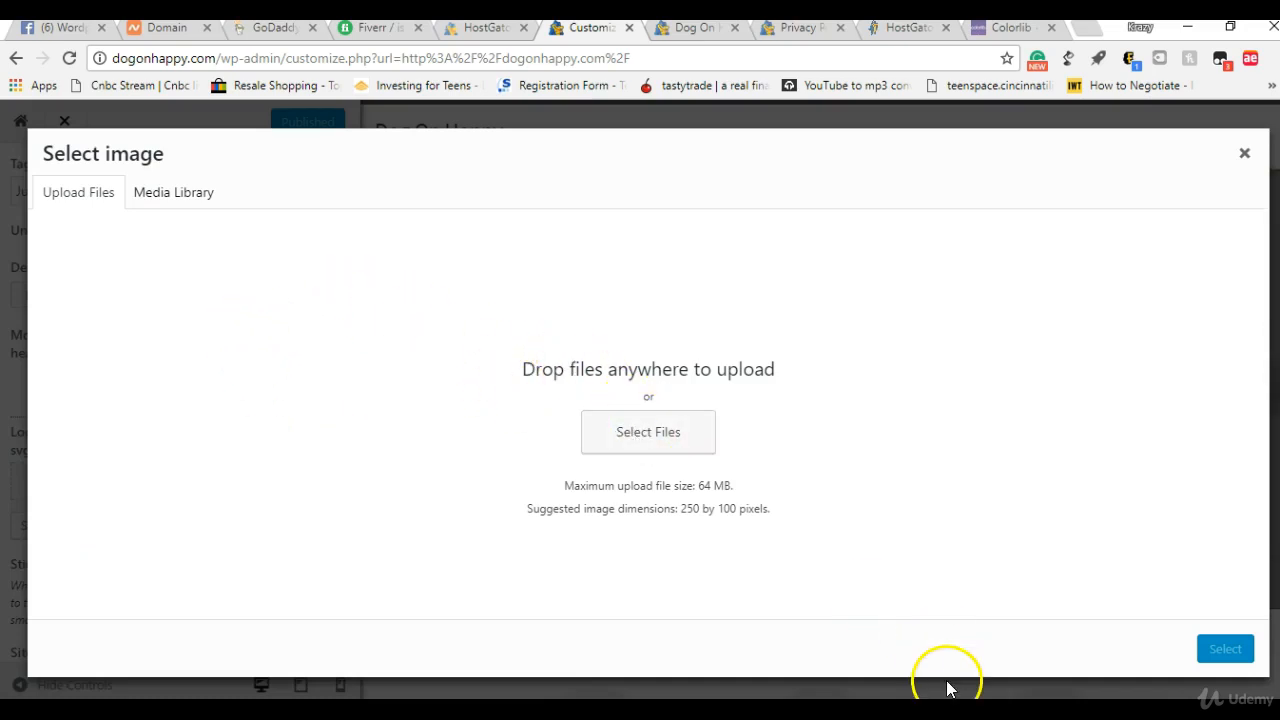
pyautogui.moveTo(955, 718)
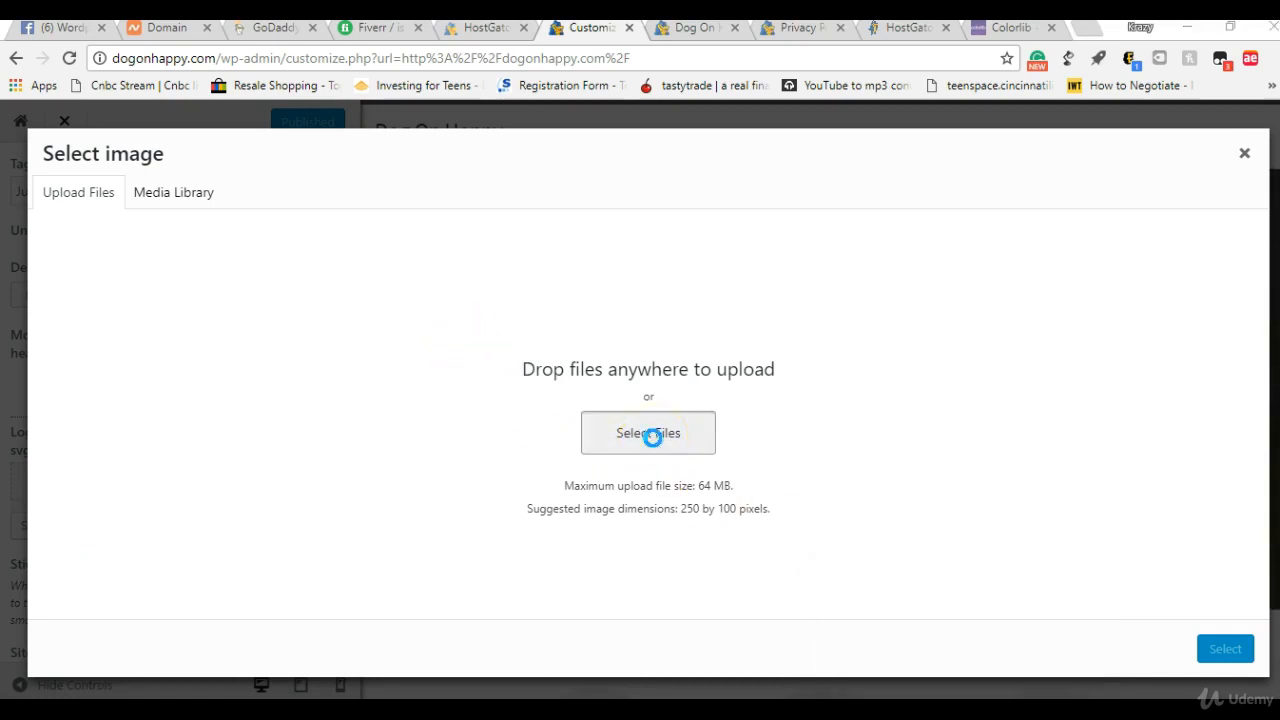
pyautogui.click(655, 446)
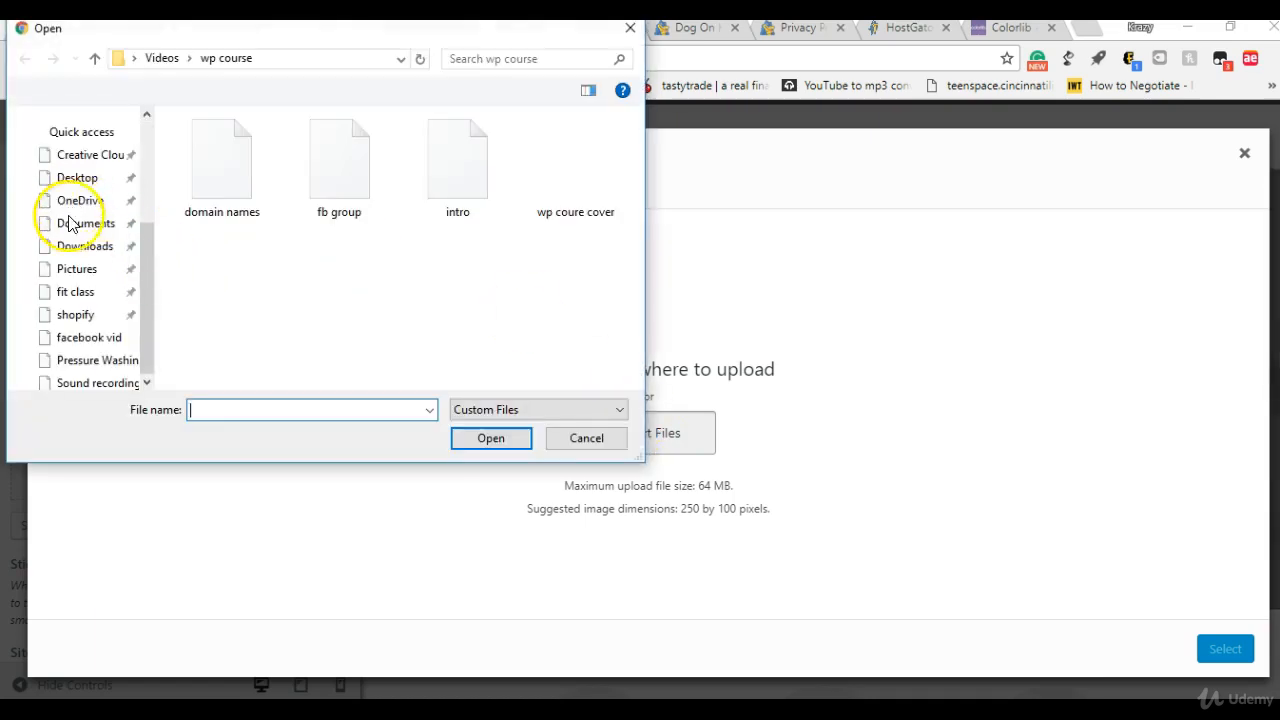
pyautogui.scroll(-4, 124, 258)
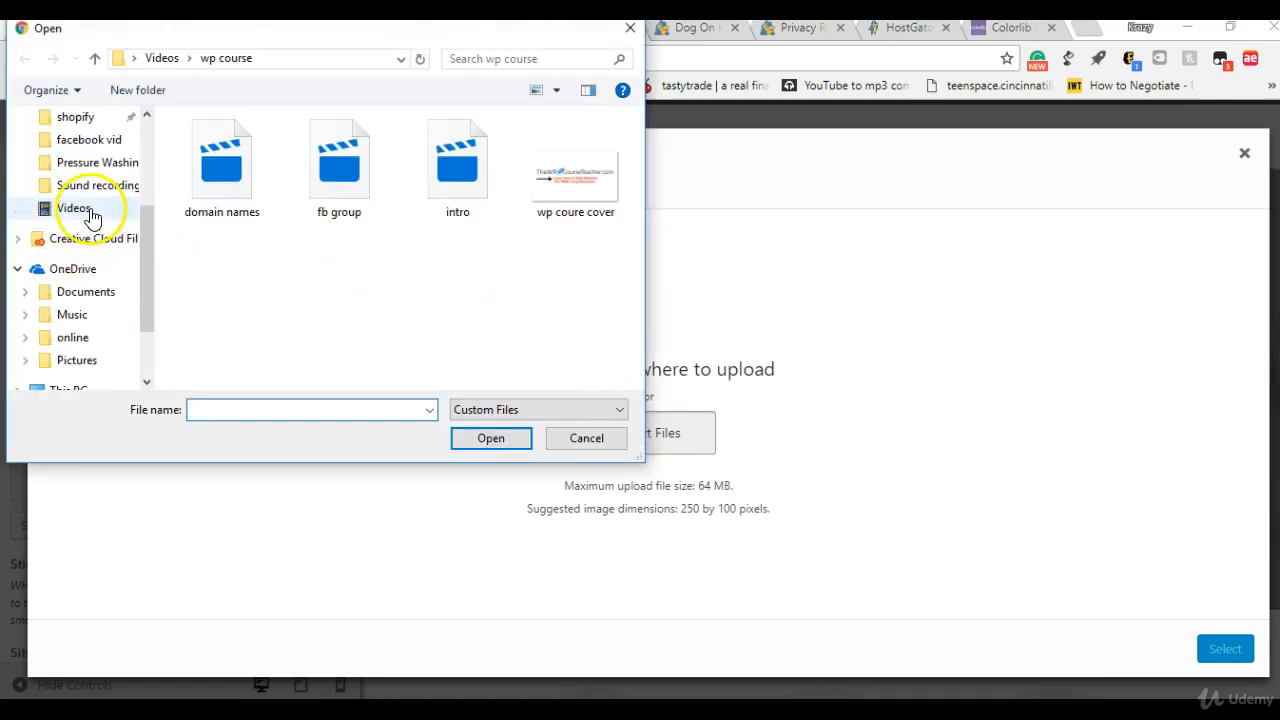
pyautogui.scroll(-3, 120, 245)
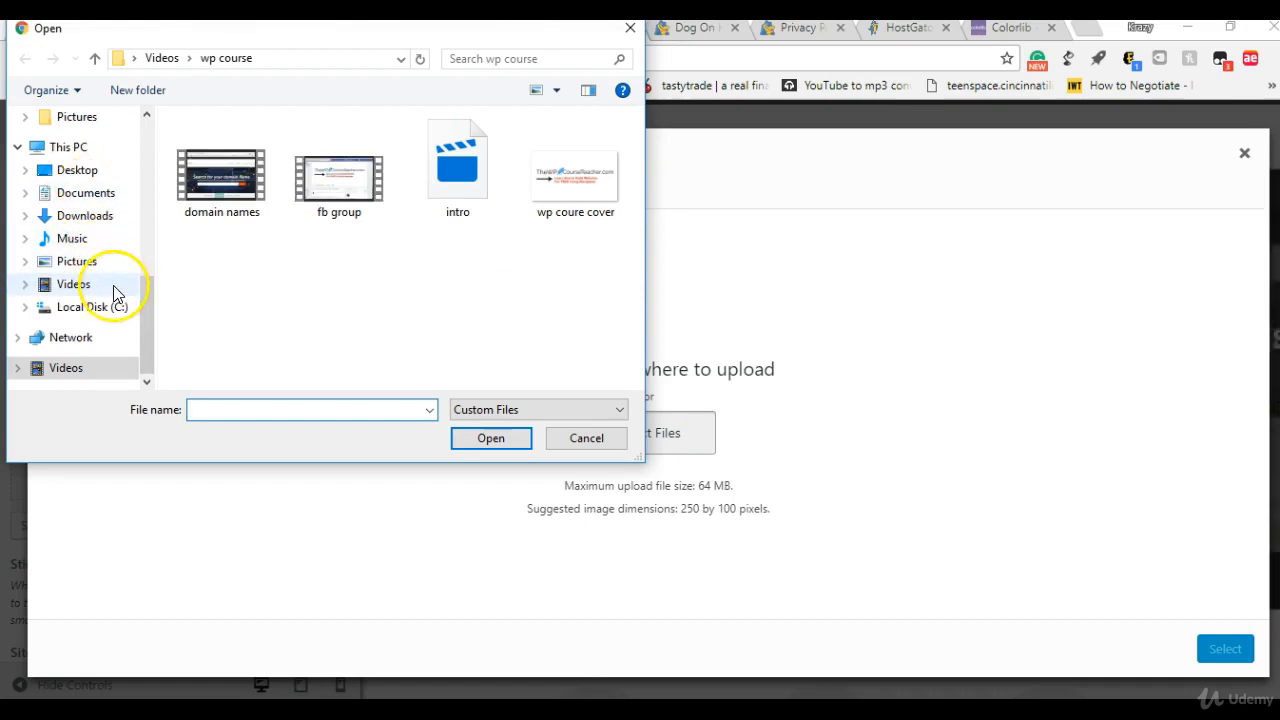
pyautogui.click(112, 224)
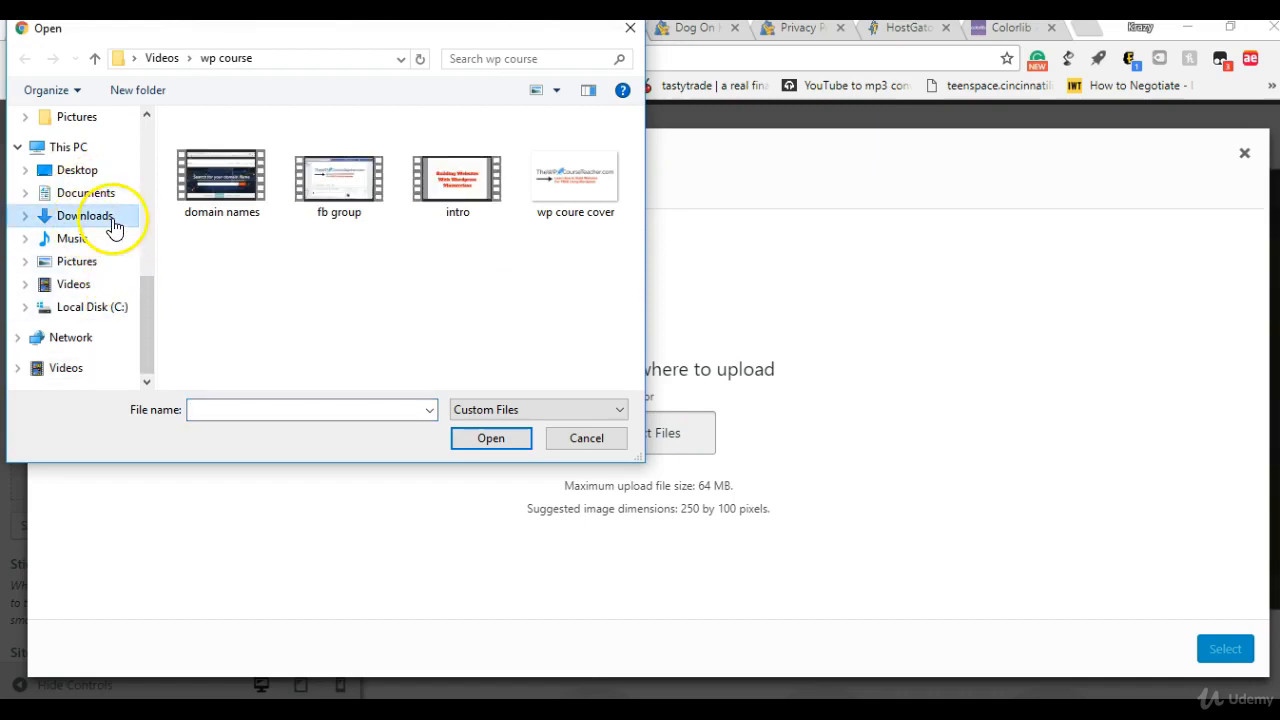
# - Find the dog logo in Downloads and upload dog (1).png to the media library
pyautogui.click(499, 60)
pyautogui.write('dog')
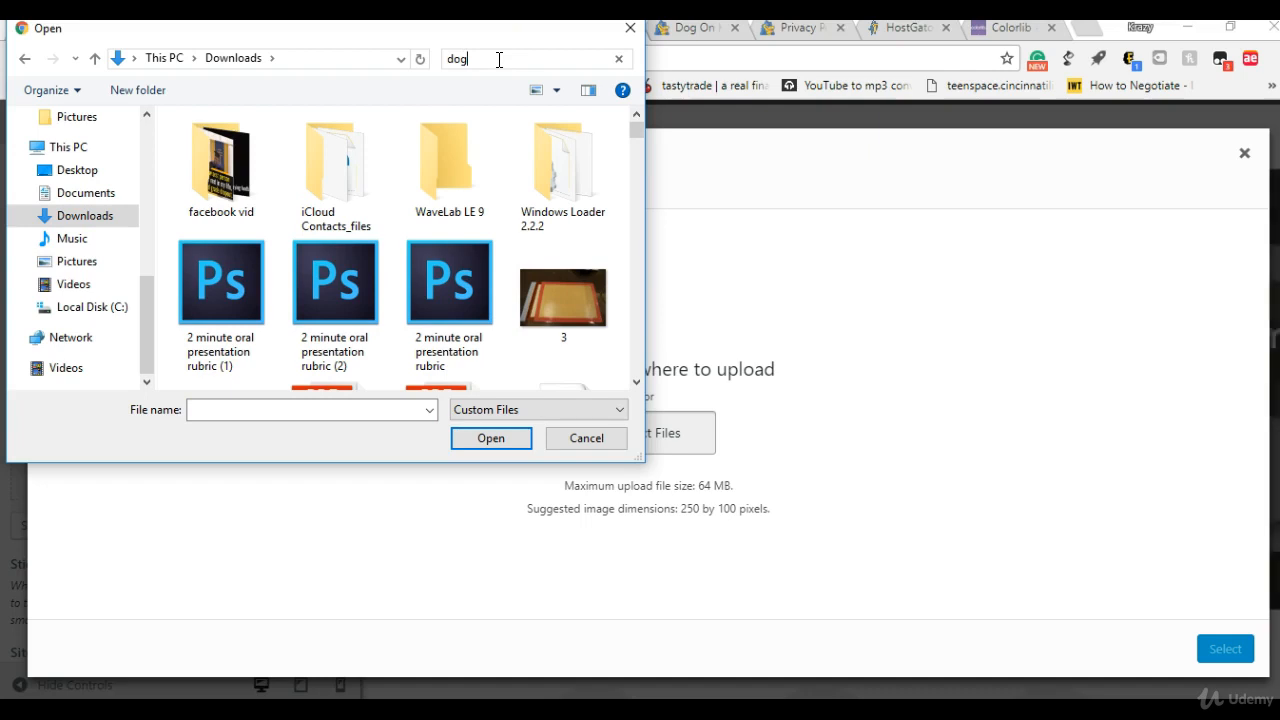
pyautogui.click(317, 410)
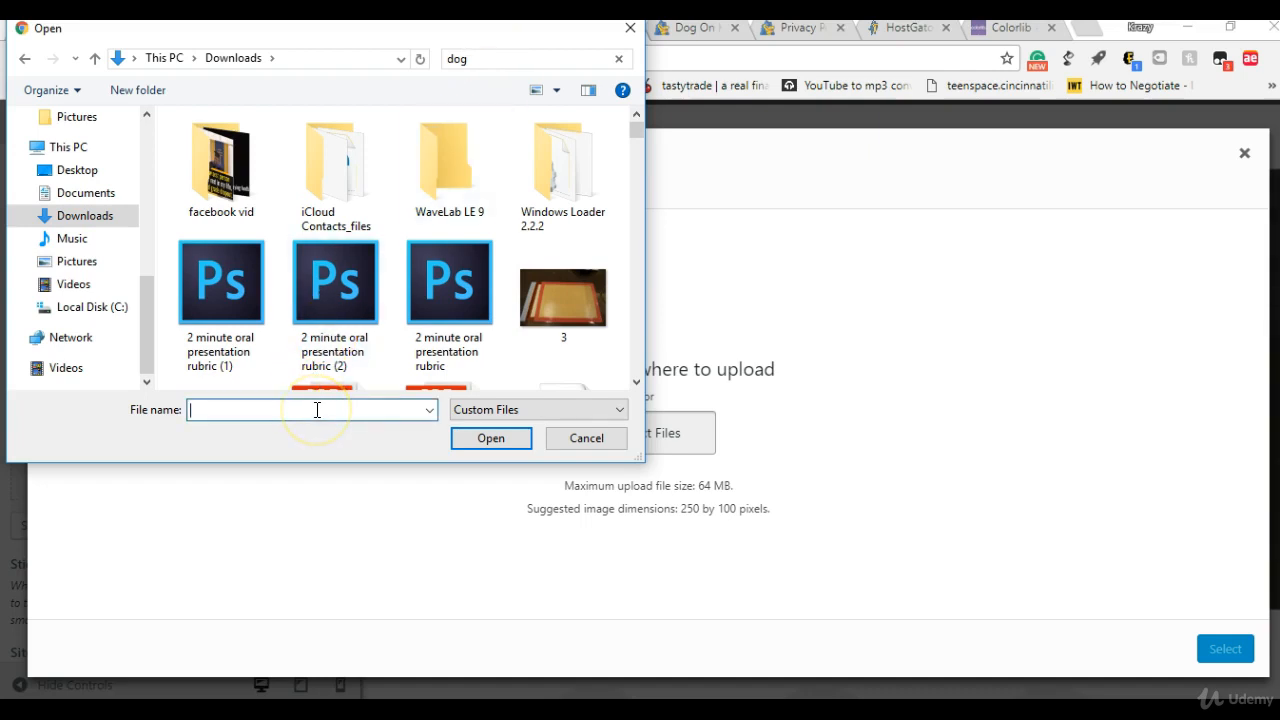
pyautogui.write('do')
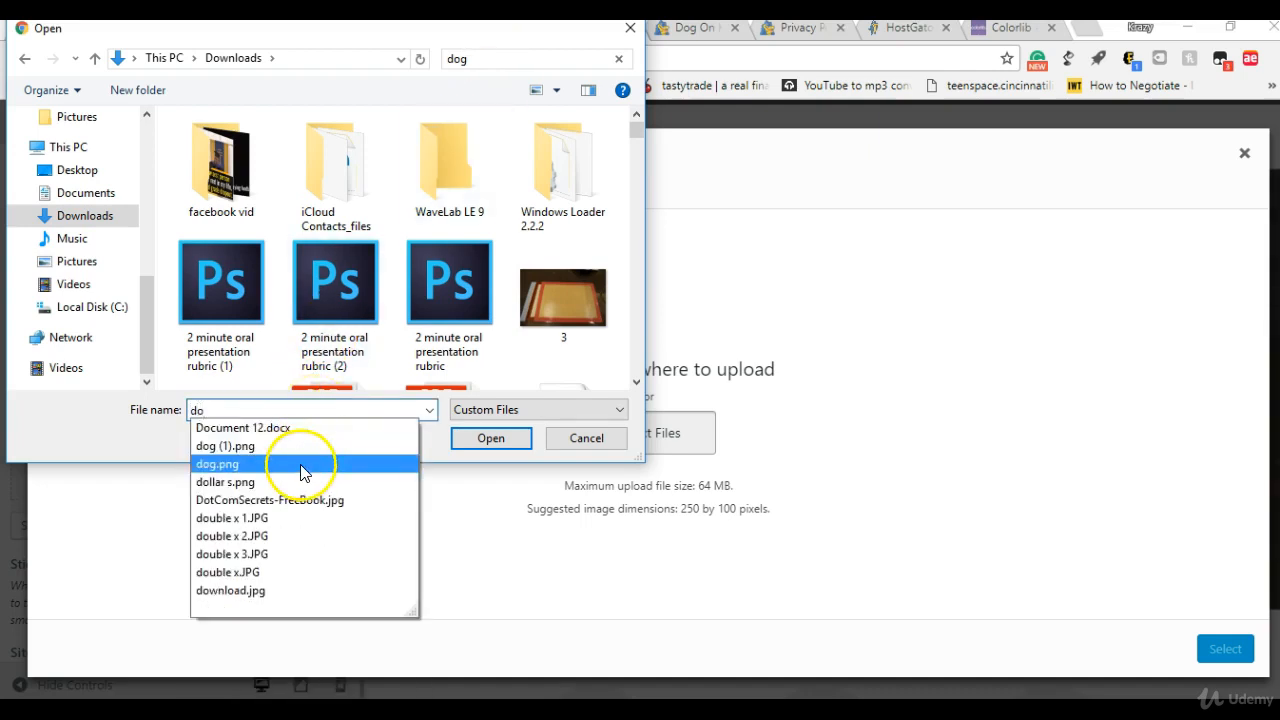
pyautogui.click(368, 463)
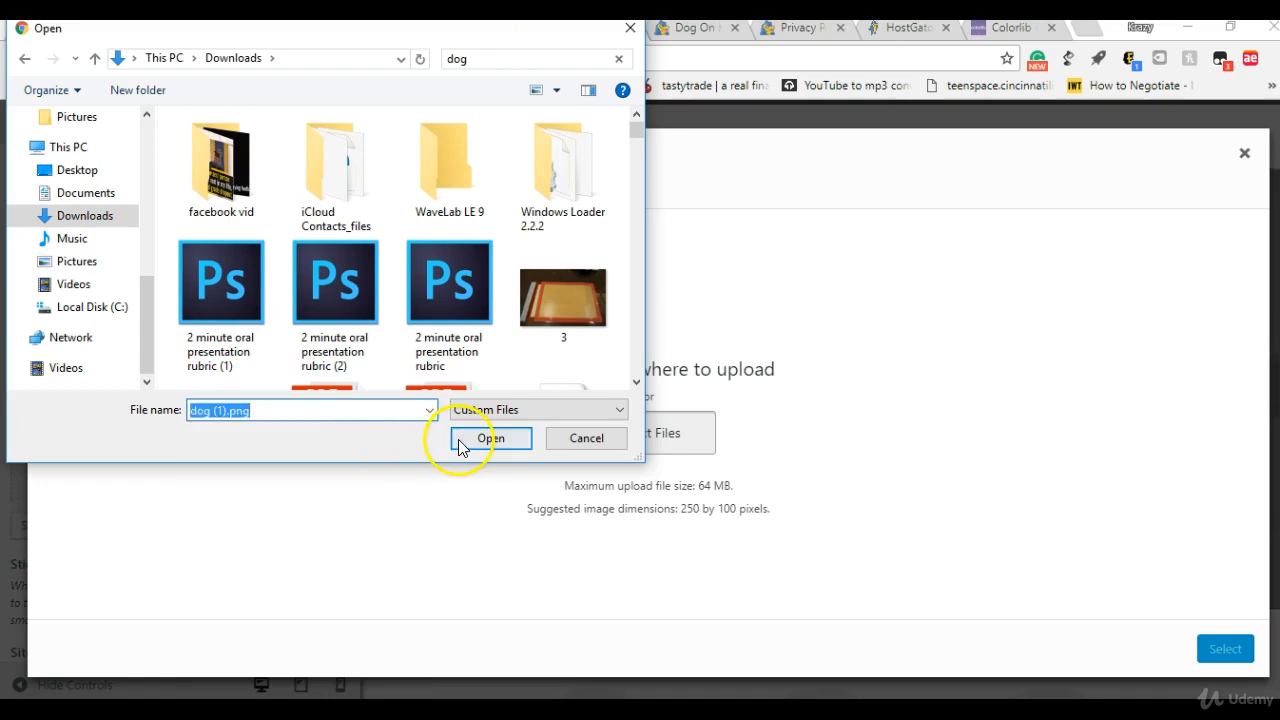
pyautogui.click(462, 444)
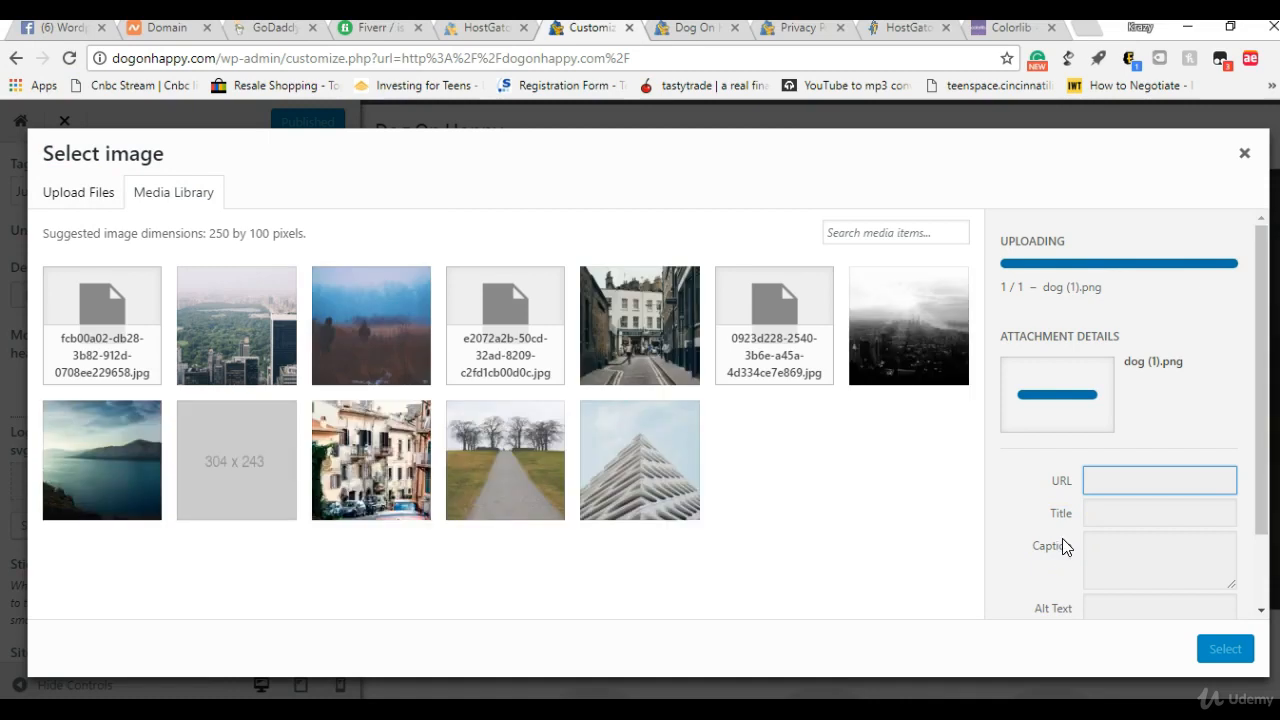
pyautogui.click(970, 537)
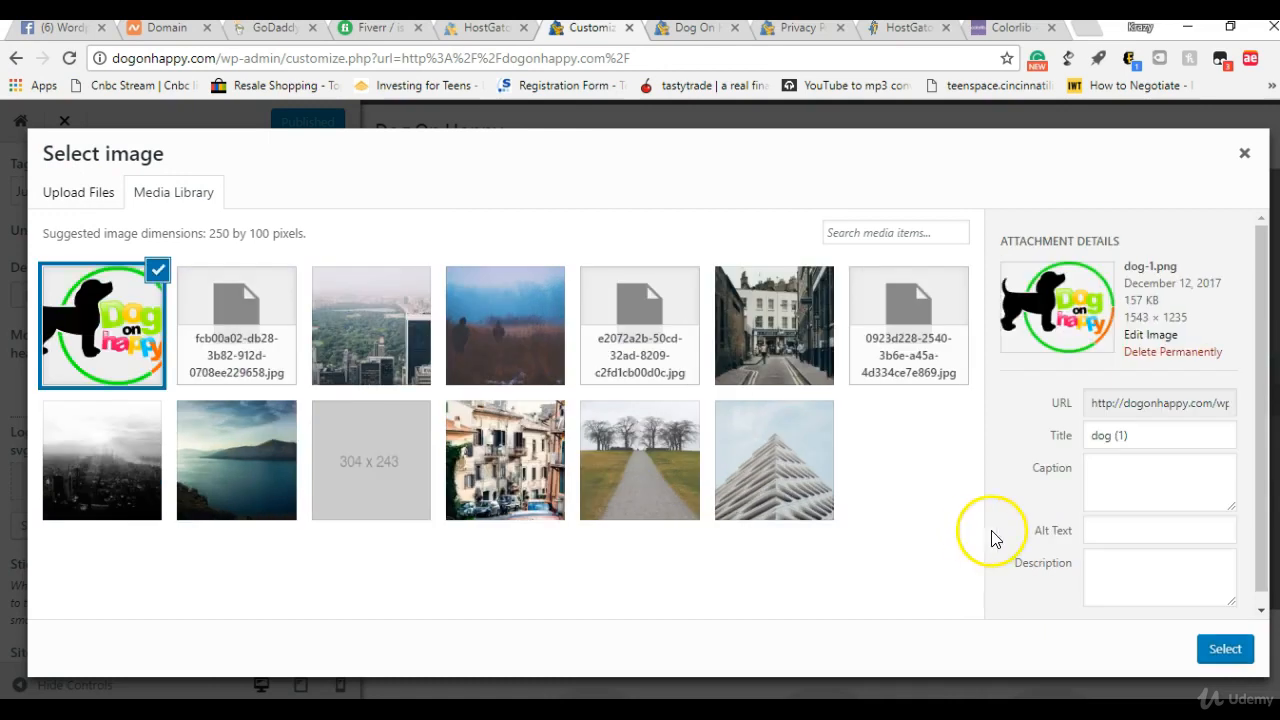
# - Use the uploaded Dog on Happy image as the site logo, keeping its full height at the cropping stage
pyautogui.click(1213, 652)
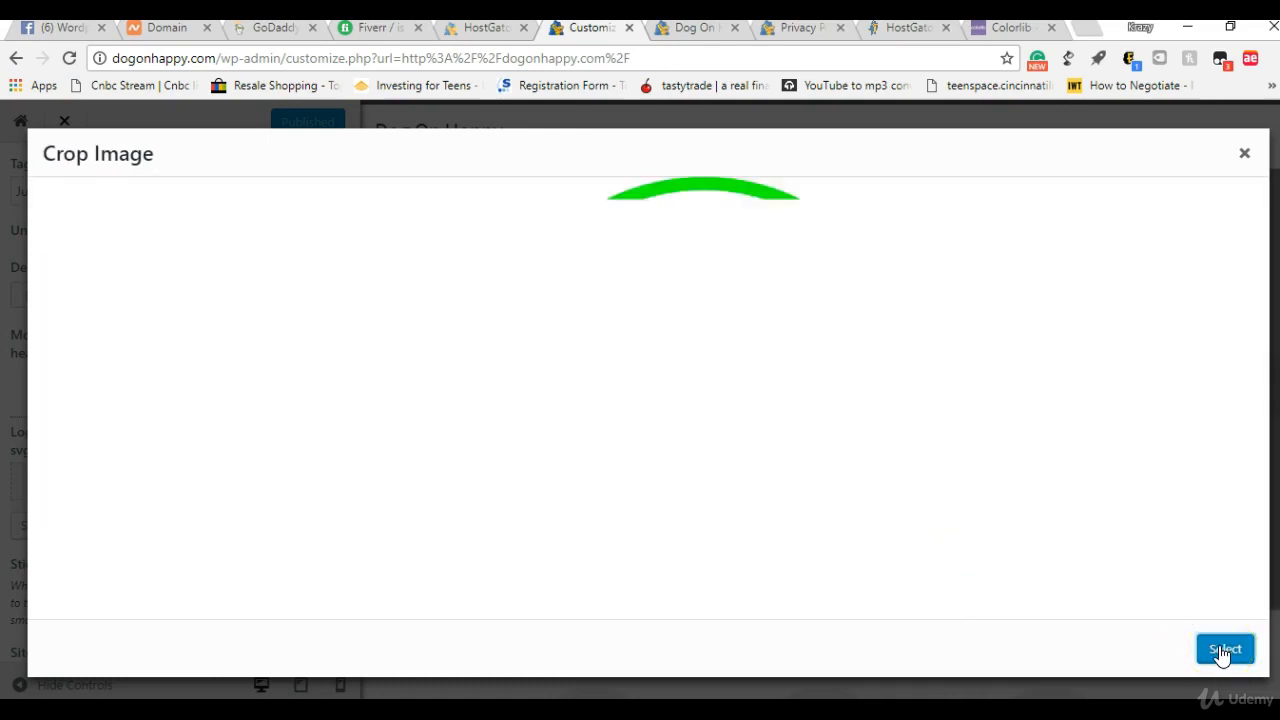
pyautogui.click(652, 288)
pyautogui.moveTo(649, 290); pyautogui.dragTo(669, 149)
pyautogui.moveTo(655, 507); pyautogui.dragTo(669, 618)
pyautogui.click(1098, 652)
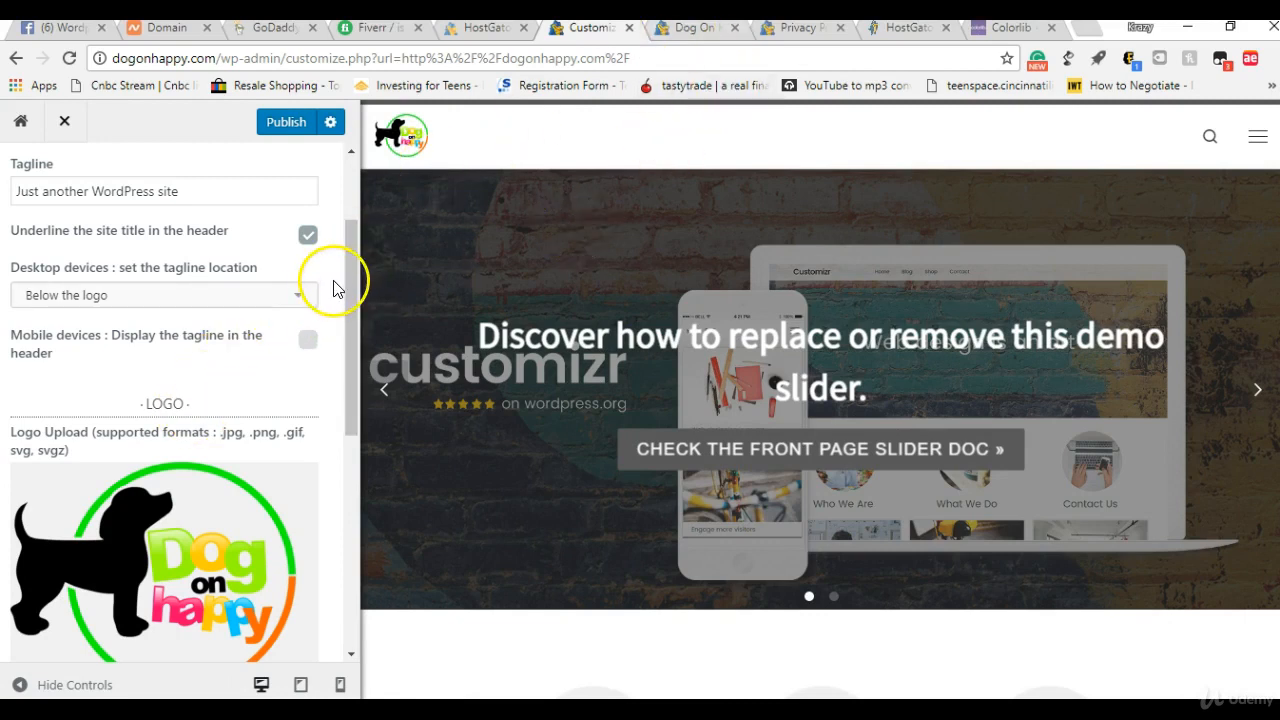
# - Examine the remaining Site Identity options, including the desktop tagline locations, logo dimensions and site icon
pyautogui.moveTo(353, 280); pyautogui.dragTo(315, 279)
pyautogui.scroll(2, 315, 279)
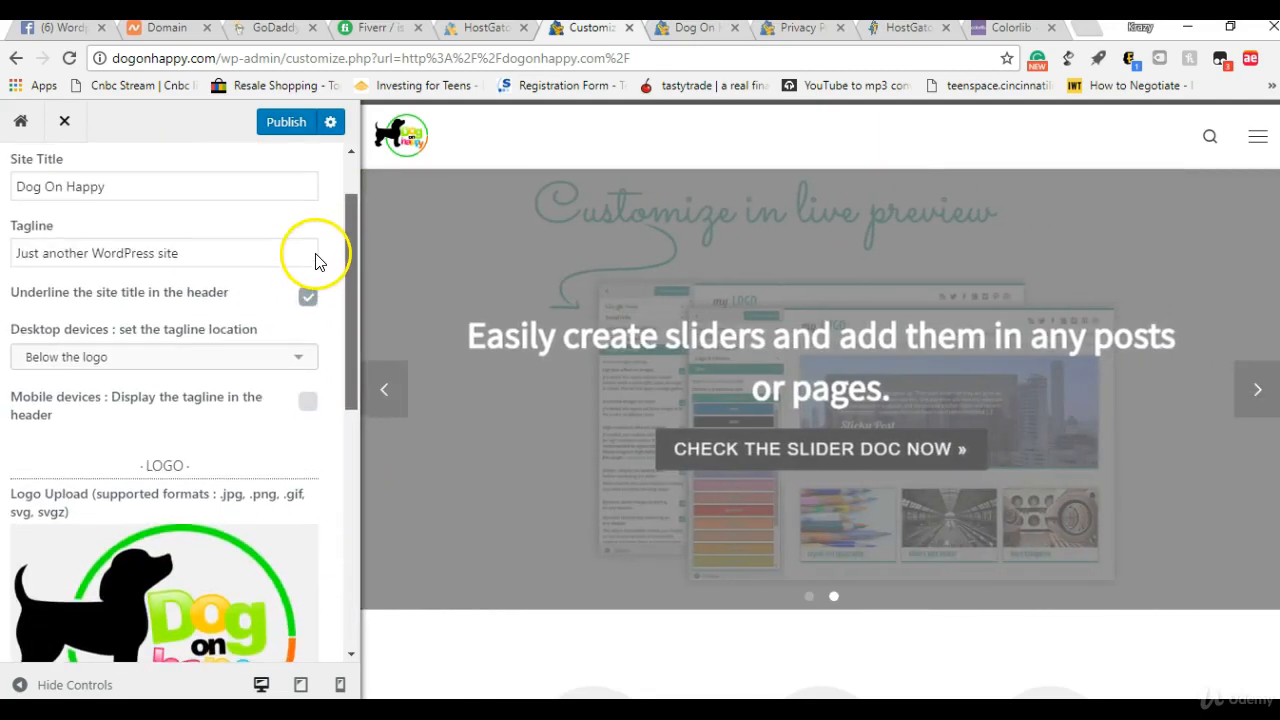
pyautogui.click(250, 440)
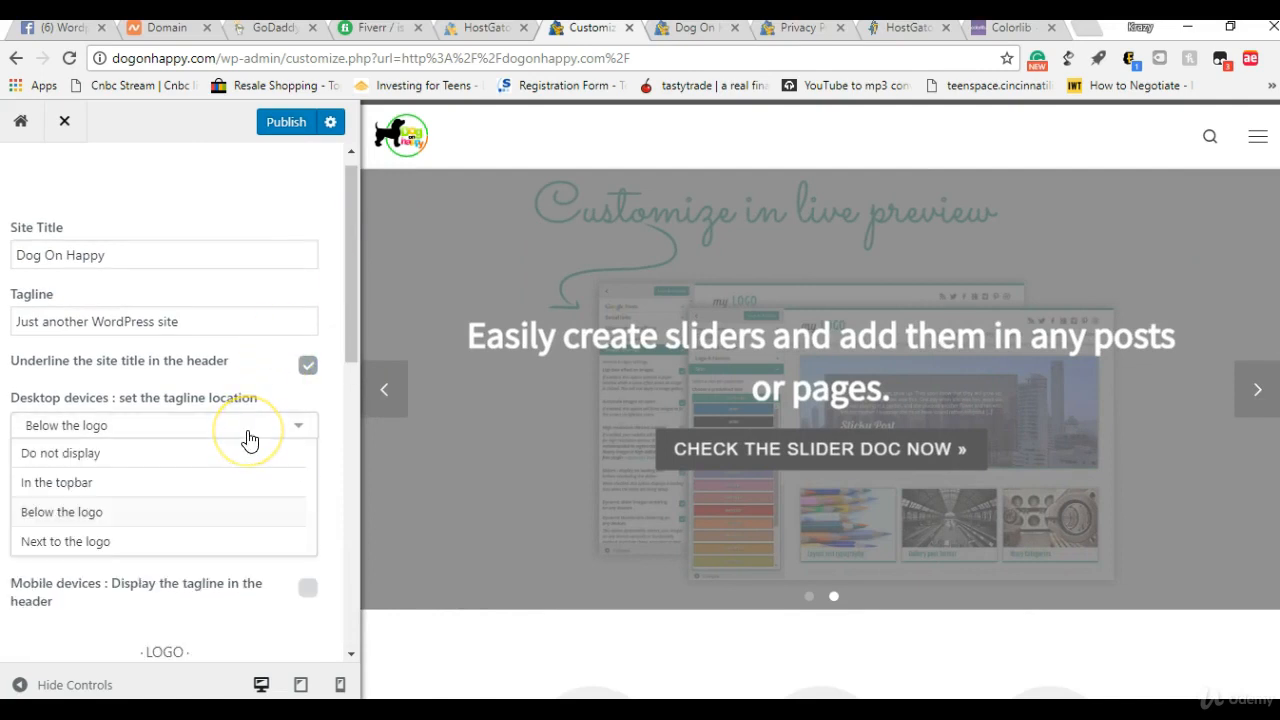
pyautogui.click(250, 440)
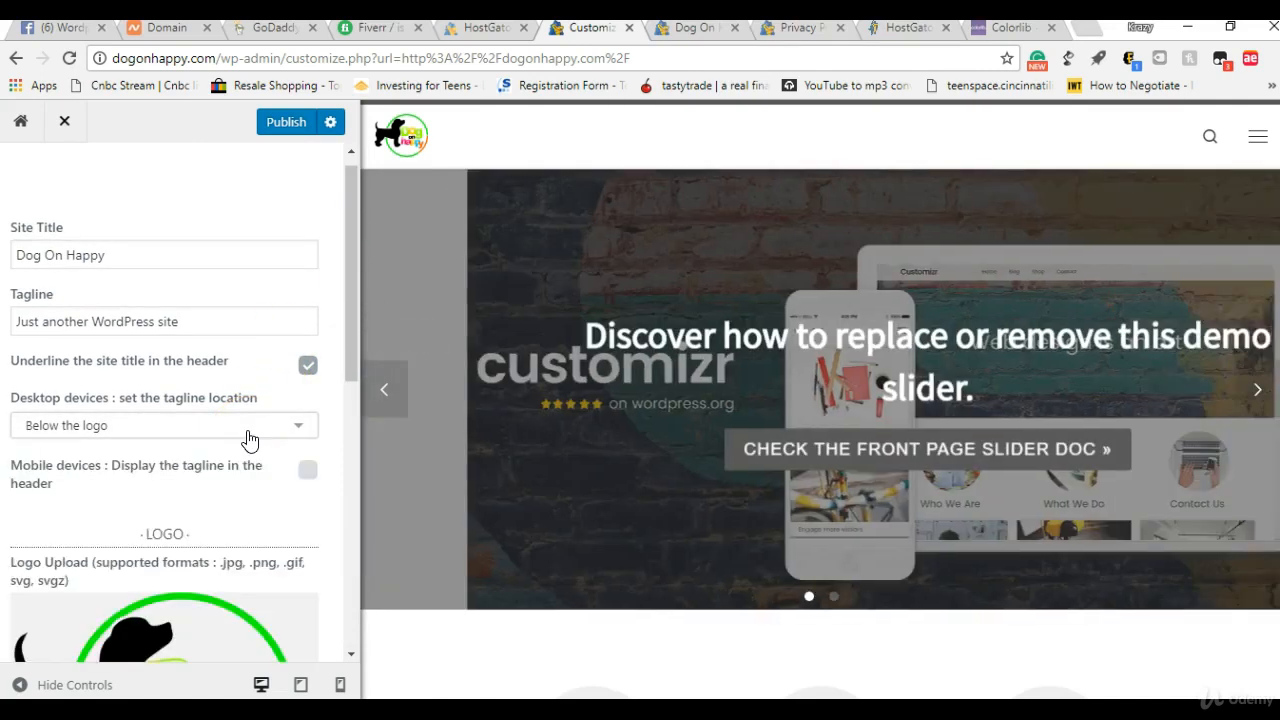
pyautogui.moveTo(342, 363); pyautogui.dragTo(340, 651)
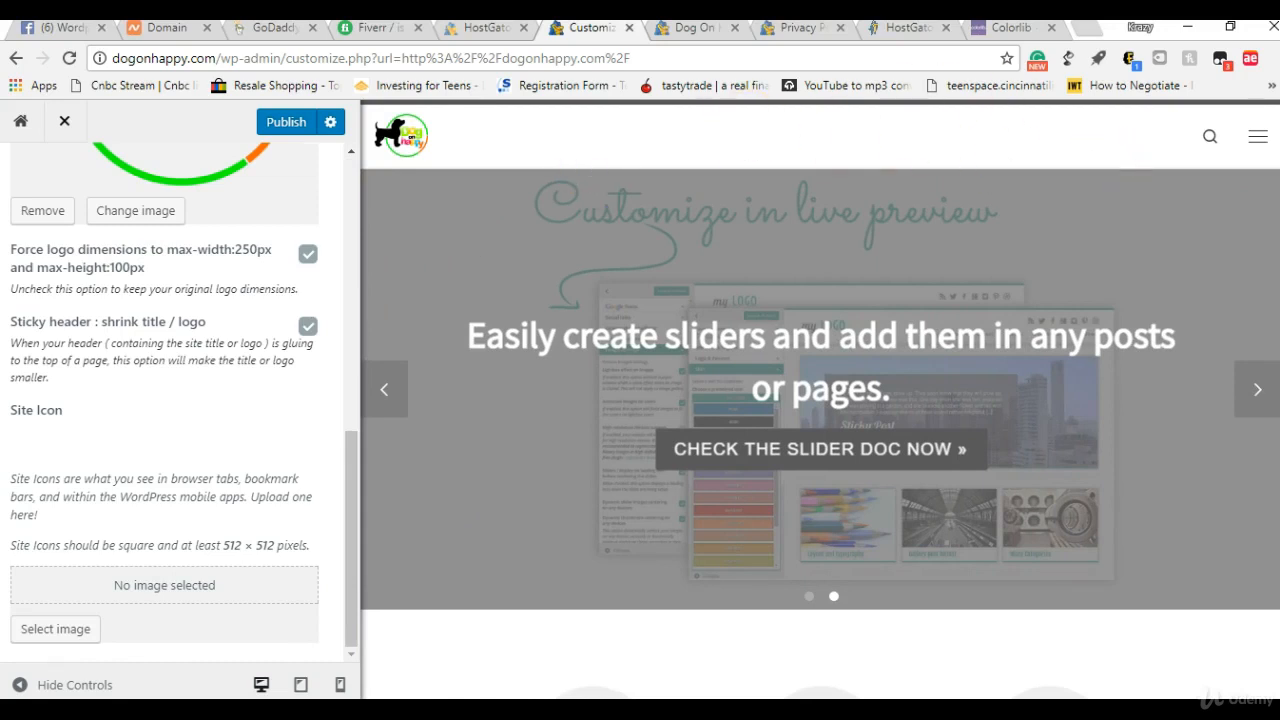
# - Publish the logo change and reload the live dogonhappy.com home page to check its header
pyautogui.click(686, 30)
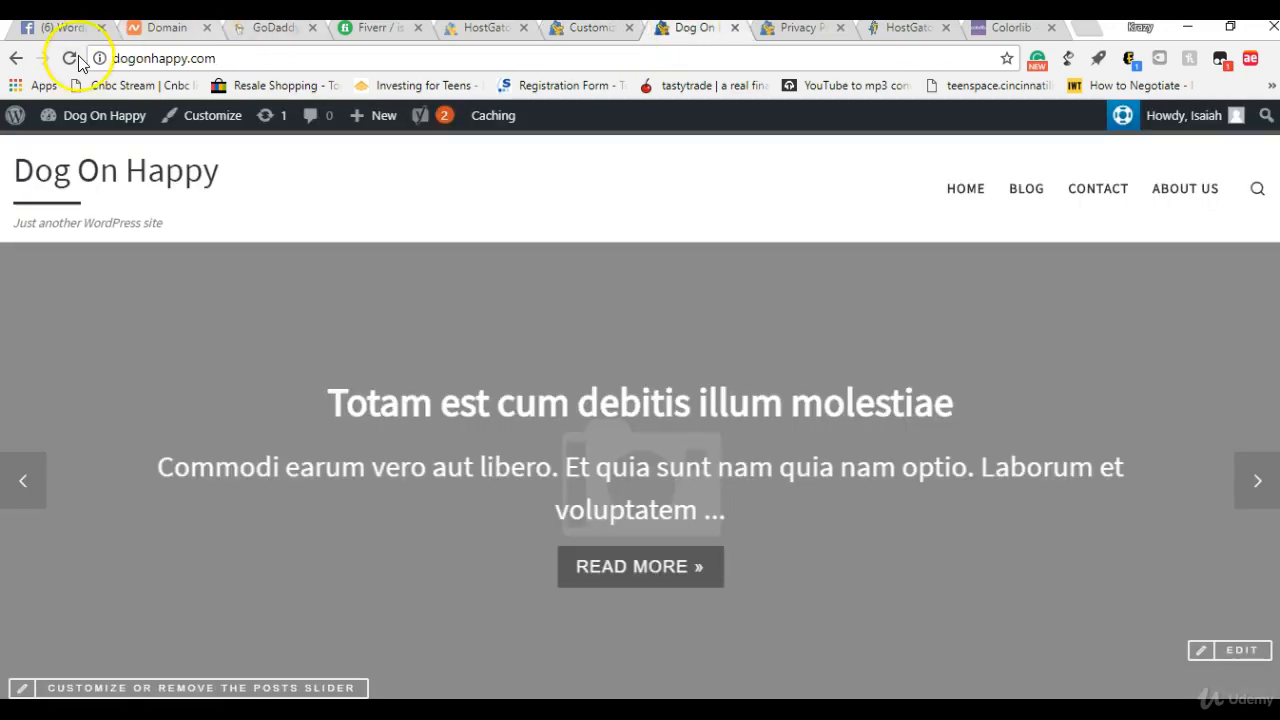
pyautogui.click(70, 60)
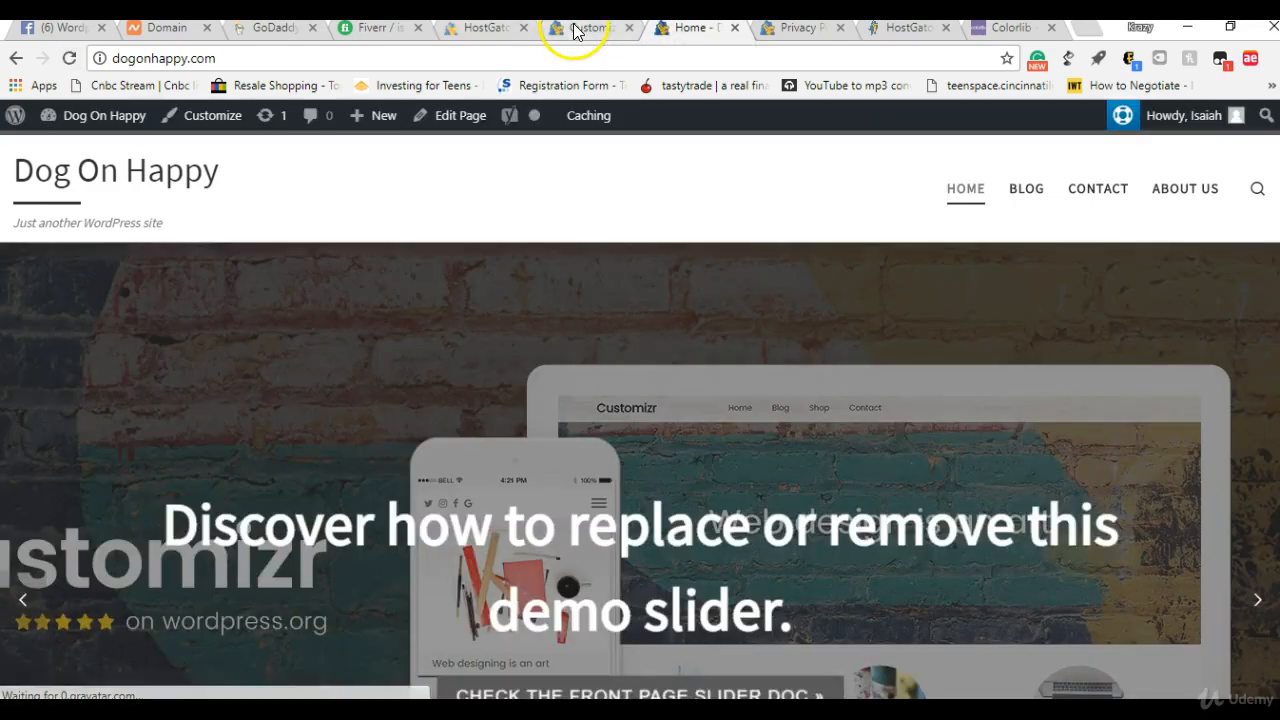
pyautogui.click(573, 28)
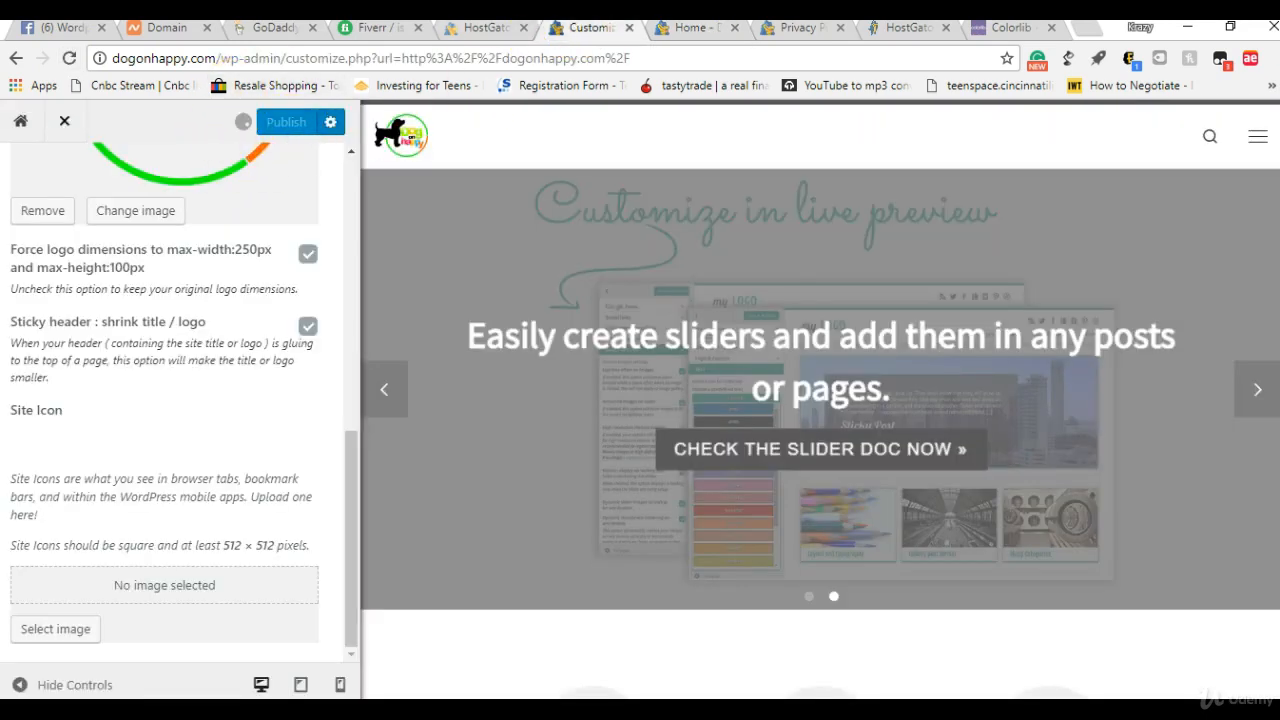
pyautogui.click(693, 28)
pyautogui.click(69, 58)
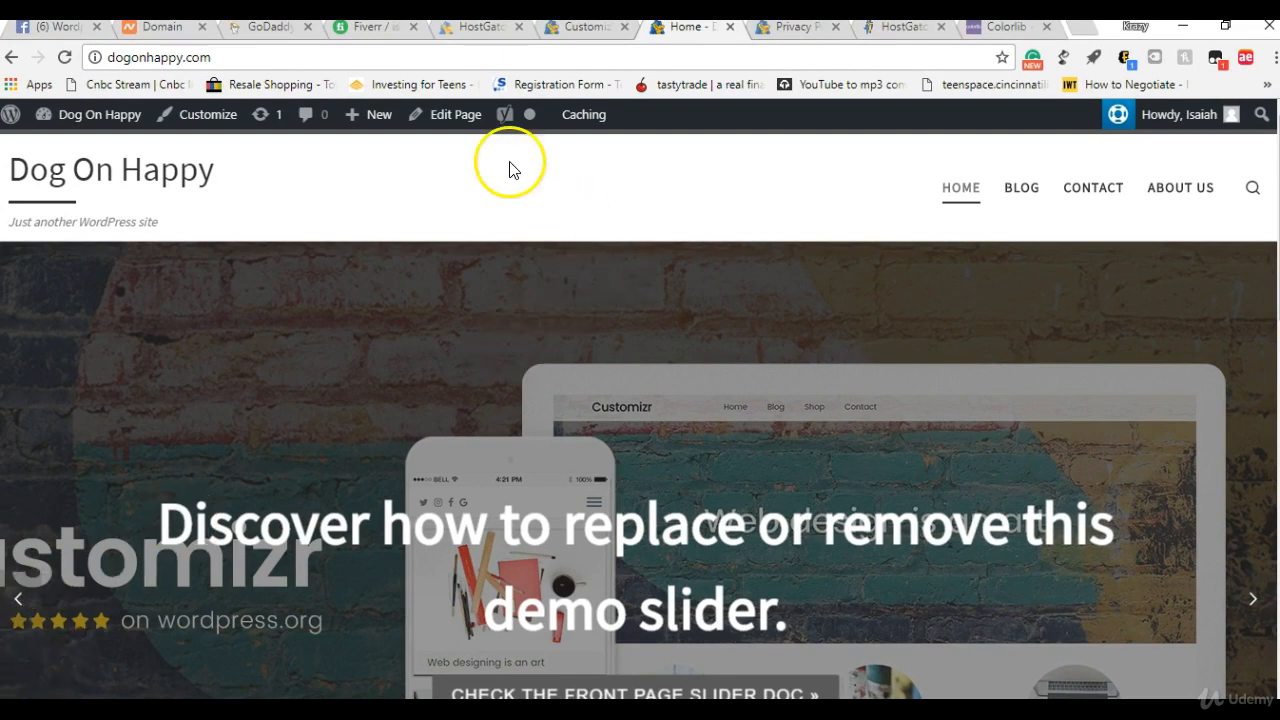
pyautogui.click(60, 59)
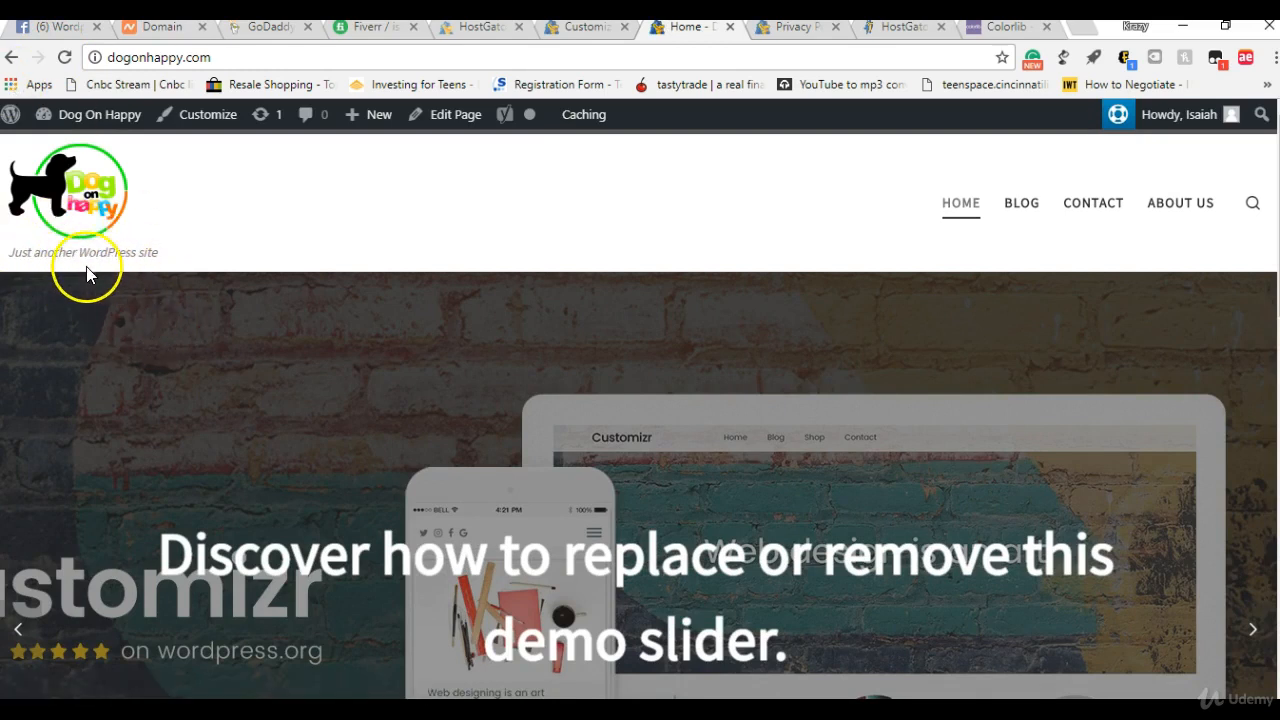
# - Change the site tagline to "Your Dogs Best Friend" in the Customizer and publish it
pyautogui.click(566, 30)
pyautogui.moveTo(348, 437); pyautogui.dragTo(347, 171)
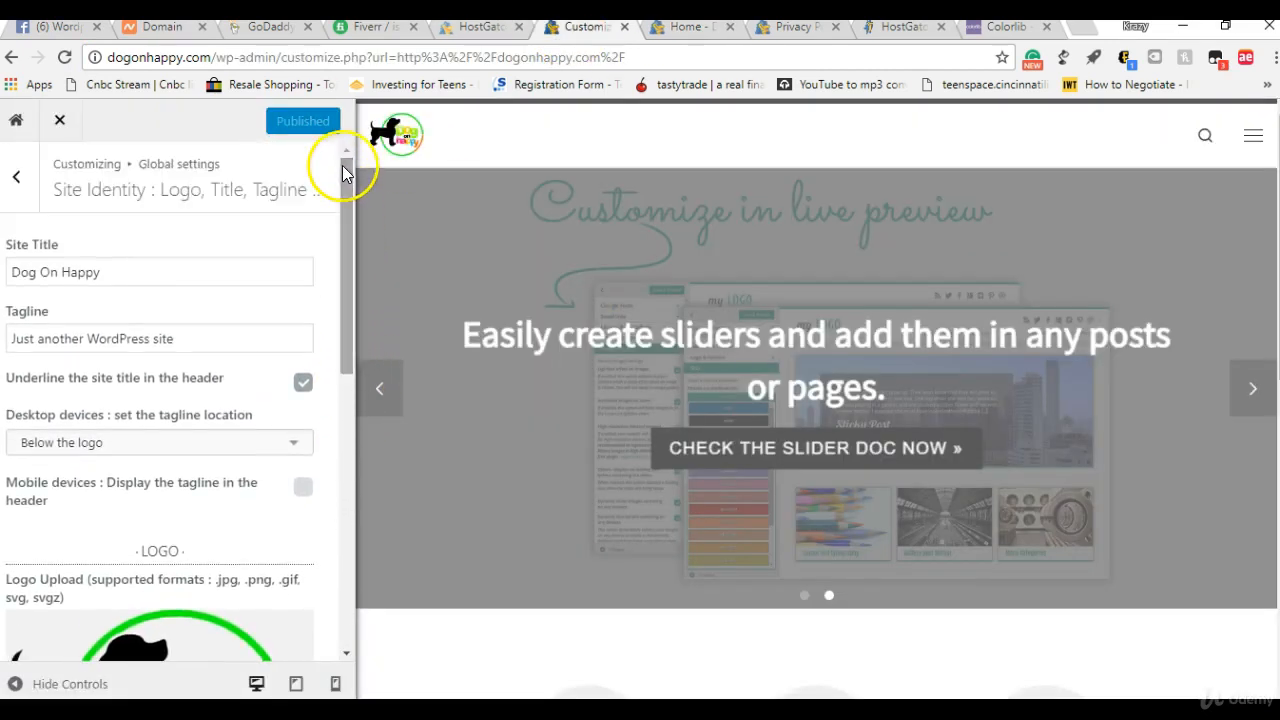
pyautogui.tripleClick(195, 345)
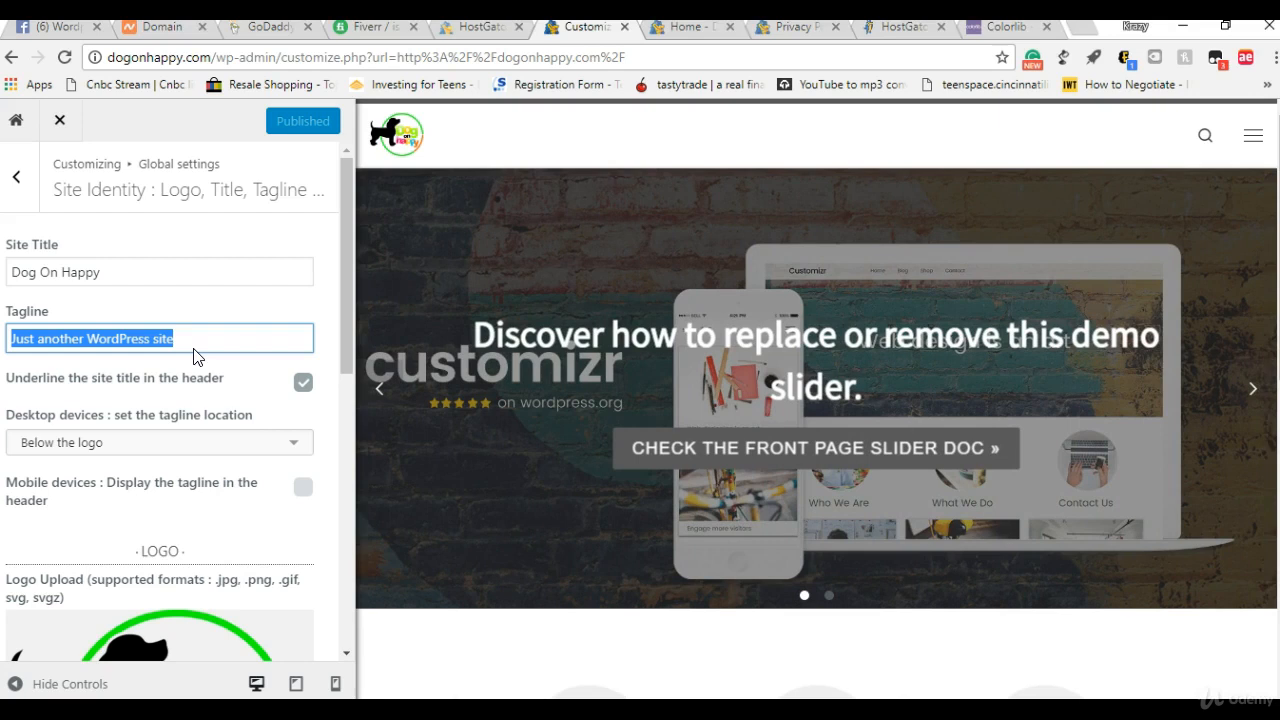
pyautogui.write('Your')
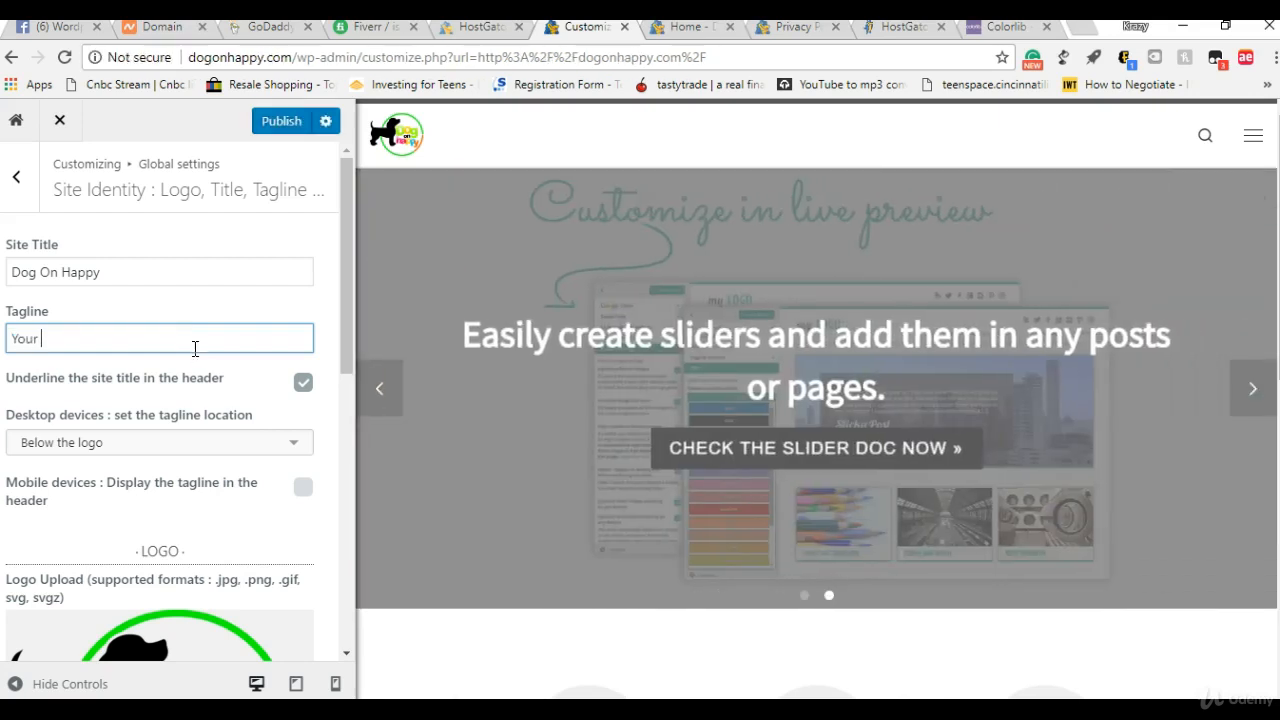
pyautogui.write(' Goo')
pyautogui.press('BackSpace')
pyautogui.press('BackSpace')
pyautogui.press('BackSpace')
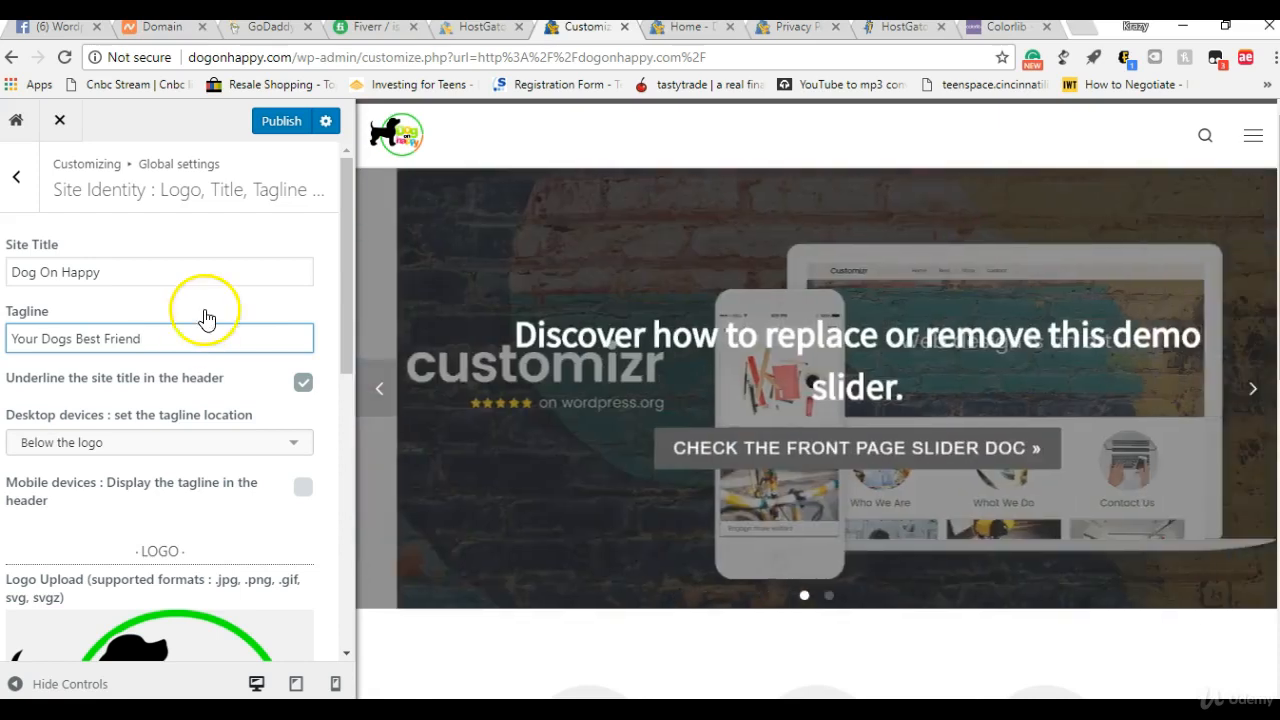
pyautogui.click(290, 125)
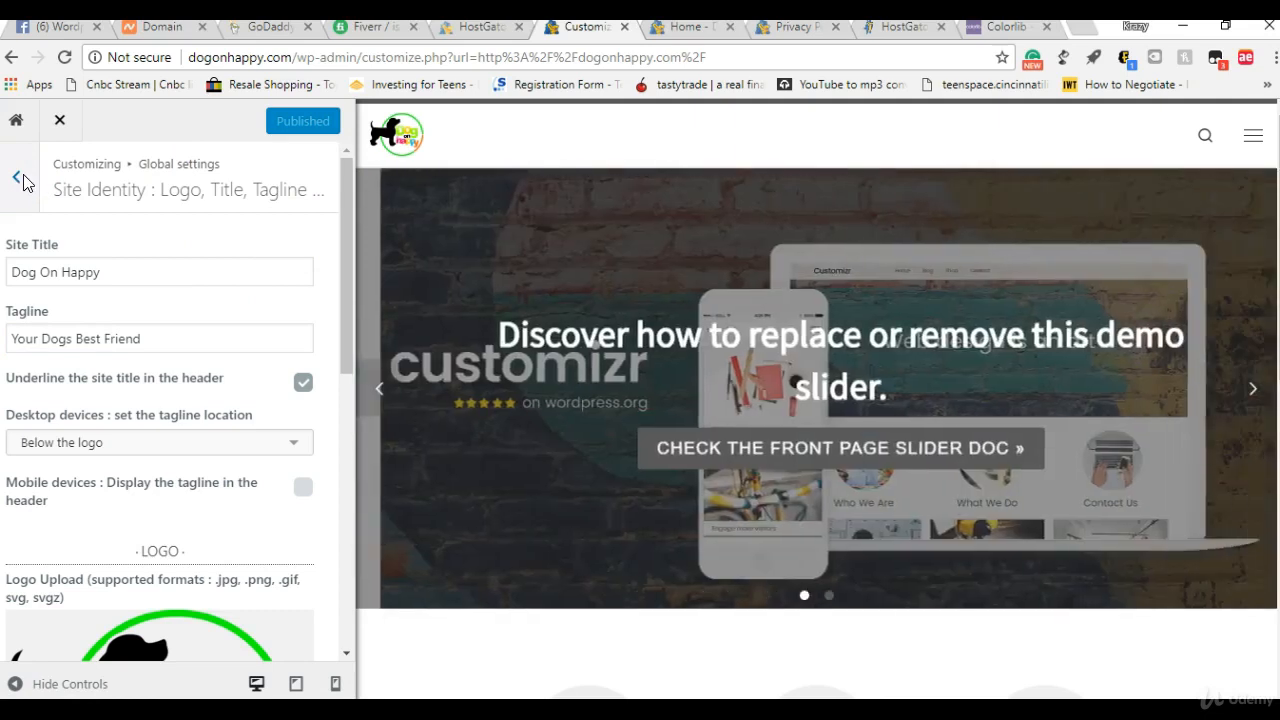
# - Set the theme's primary color under Global settings to green #81d742 and publish the change
pyautogui.click(20, 179)
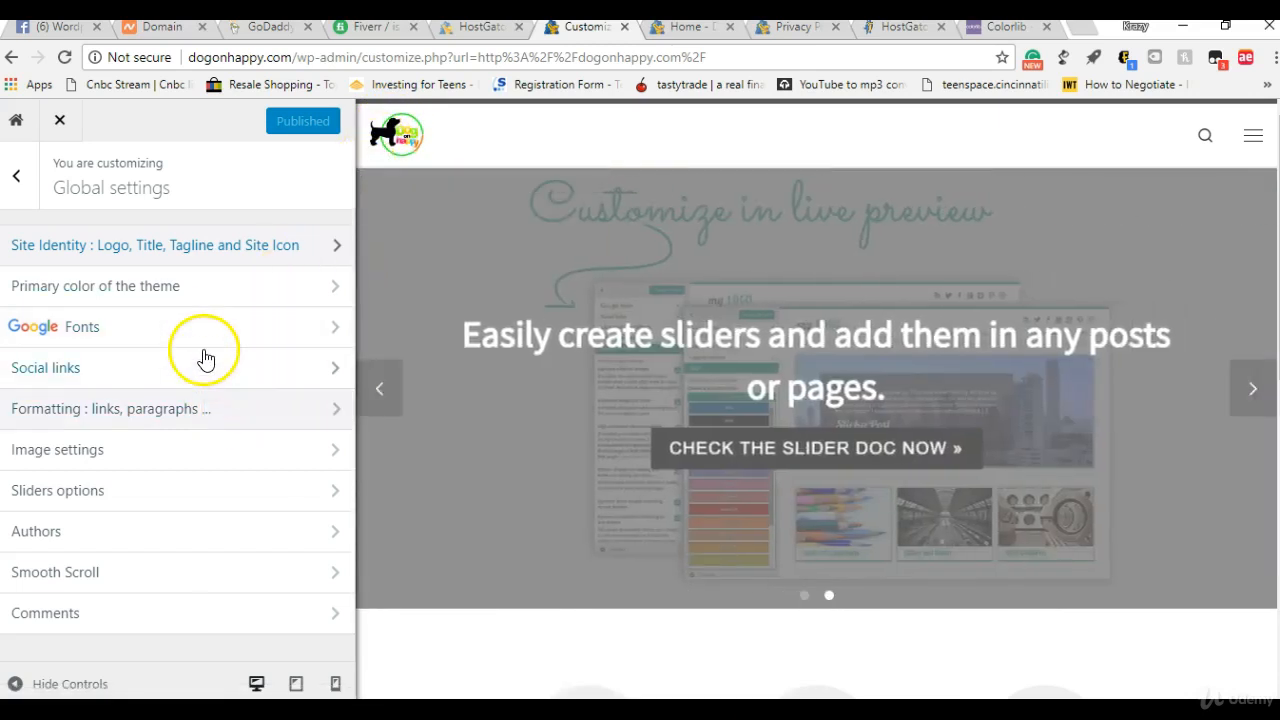
pyautogui.click(214, 300)
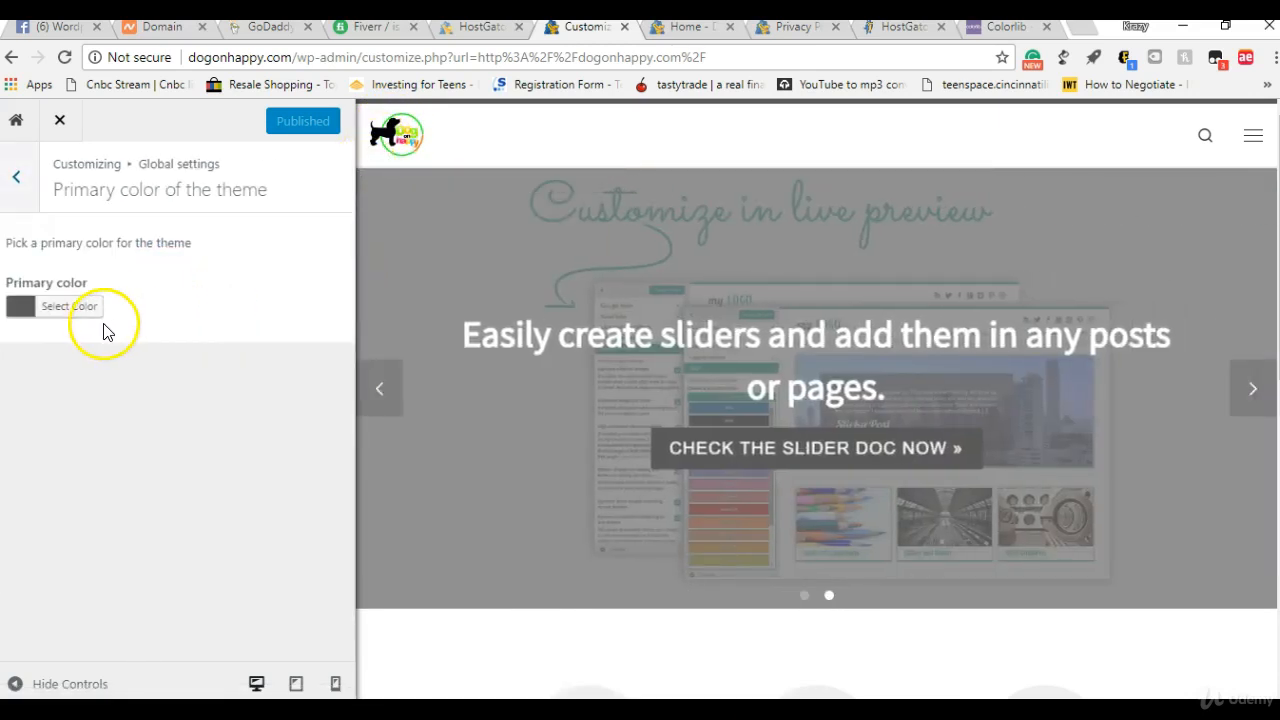
pyautogui.click(74, 305)
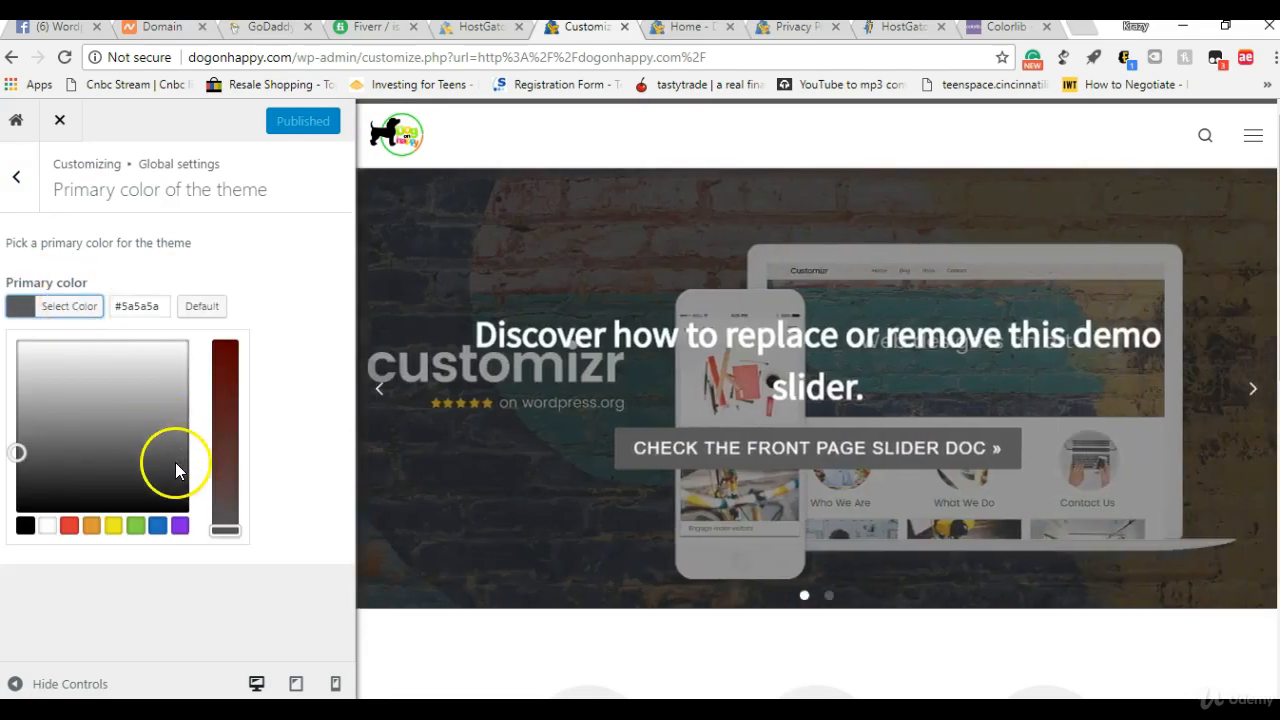
pyautogui.click(141, 530)
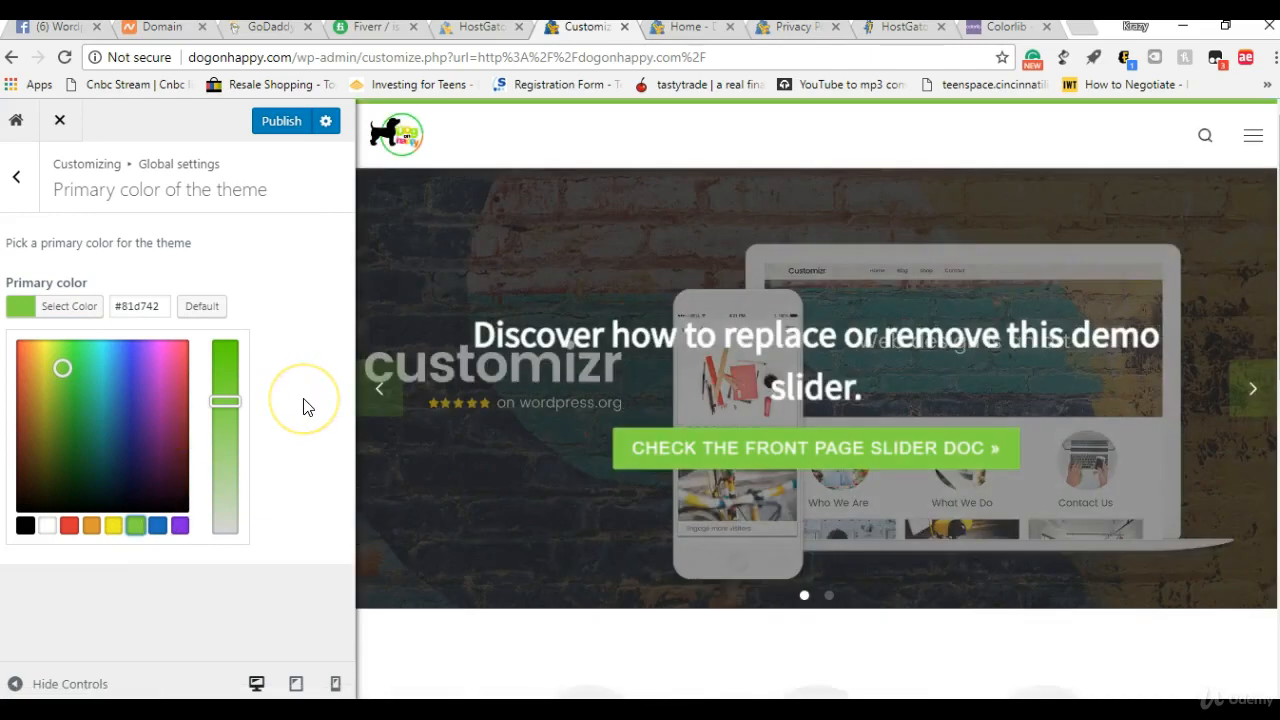
pyautogui.moveTo(1278, 225)
pyautogui.mouseDown()
pyautogui.moveTo(1278, 530)
pyautogui.moveTo(1260, 230)
pyautogui.mouseUp()
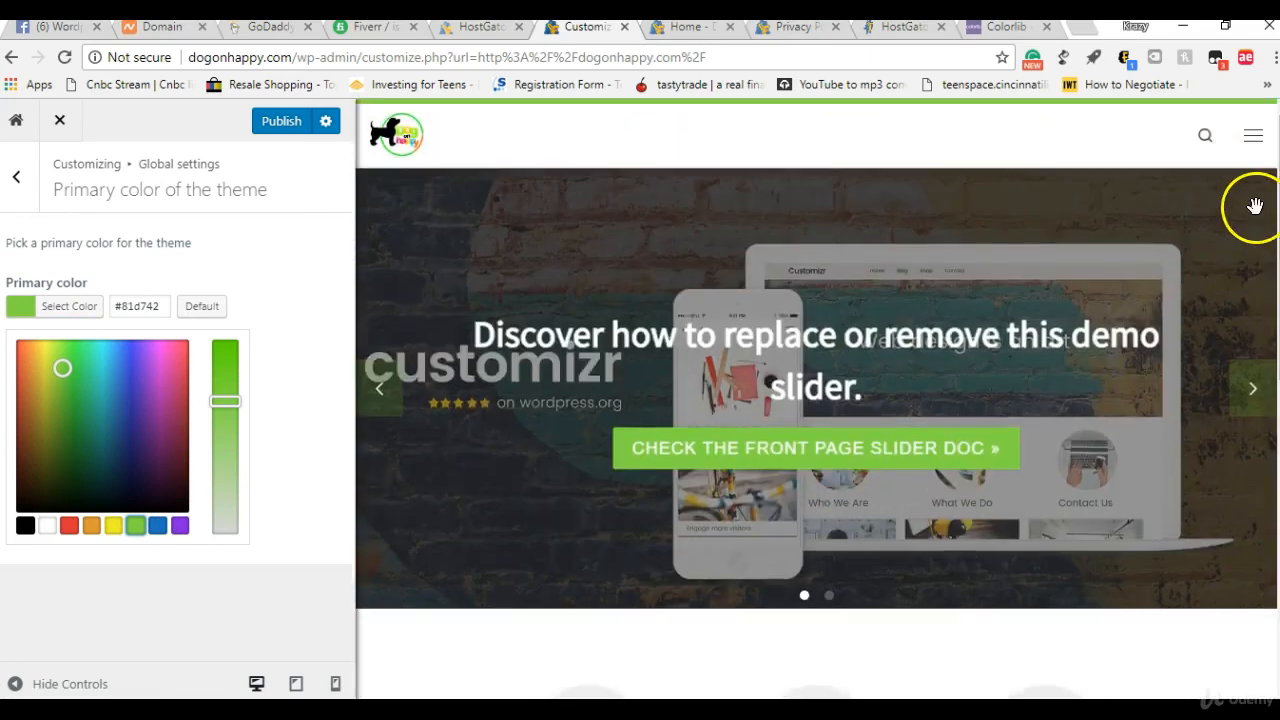
pyautogui.click(284, 130)
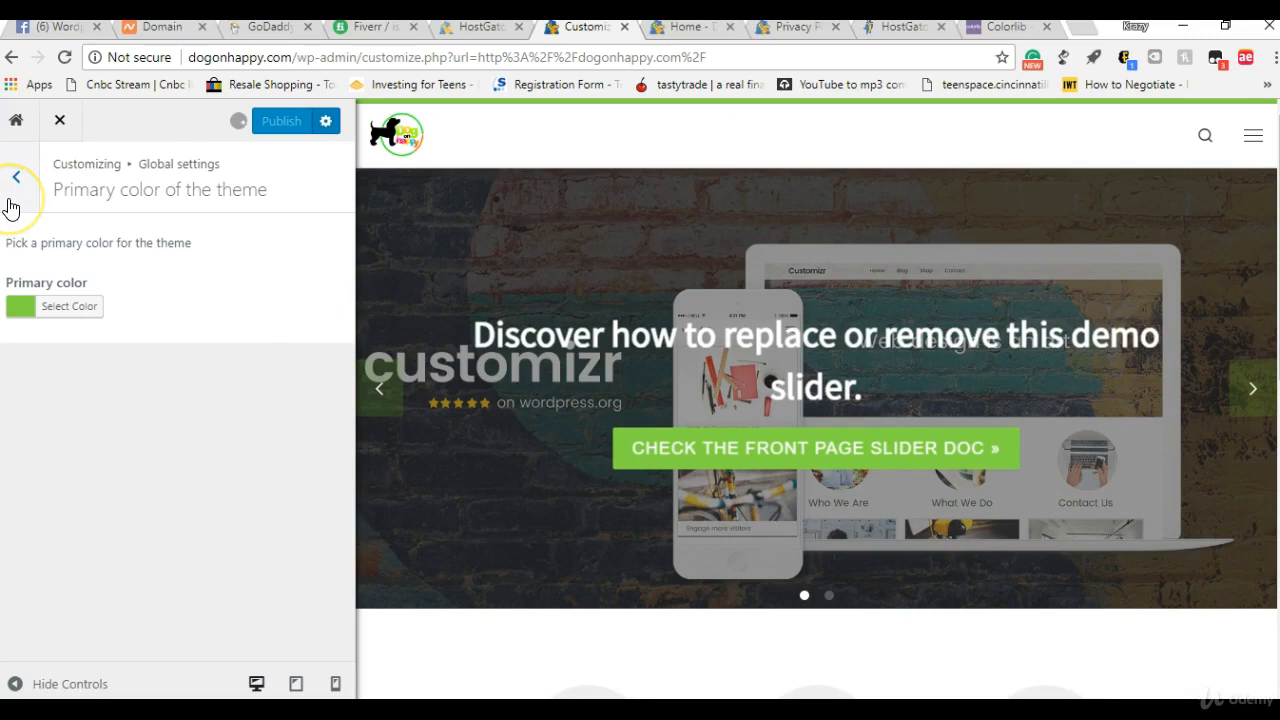
# - Review the Header section's Site Identity and General design settings, including header style, top border, sticky header and z-index
pyautogui.click(10, 205)
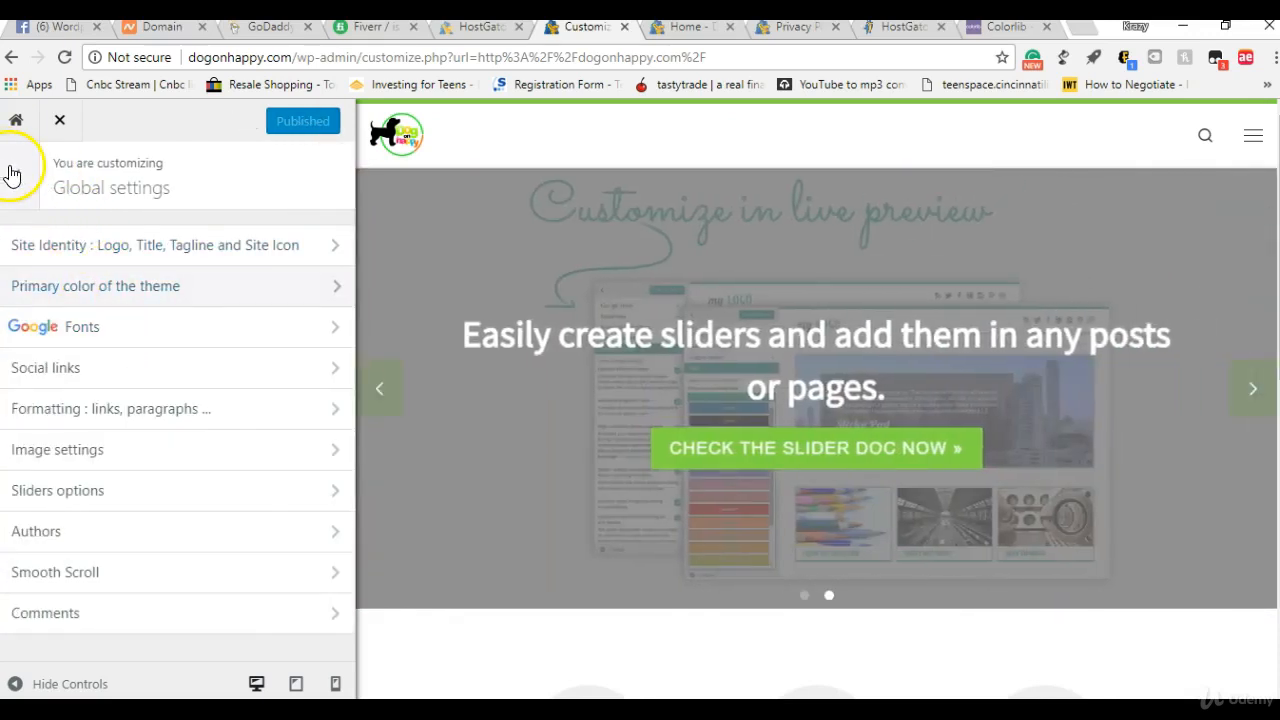
pyautogui.click(10, 171)
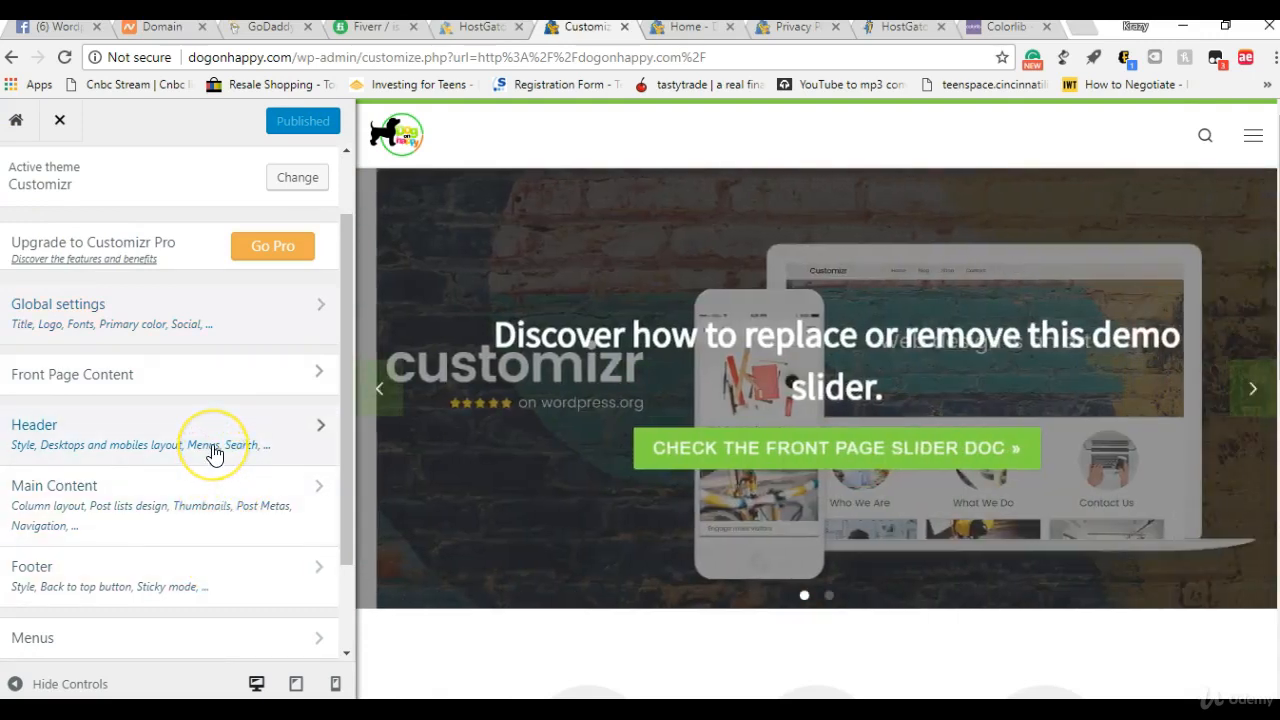
pyautogui.click(213, 452)
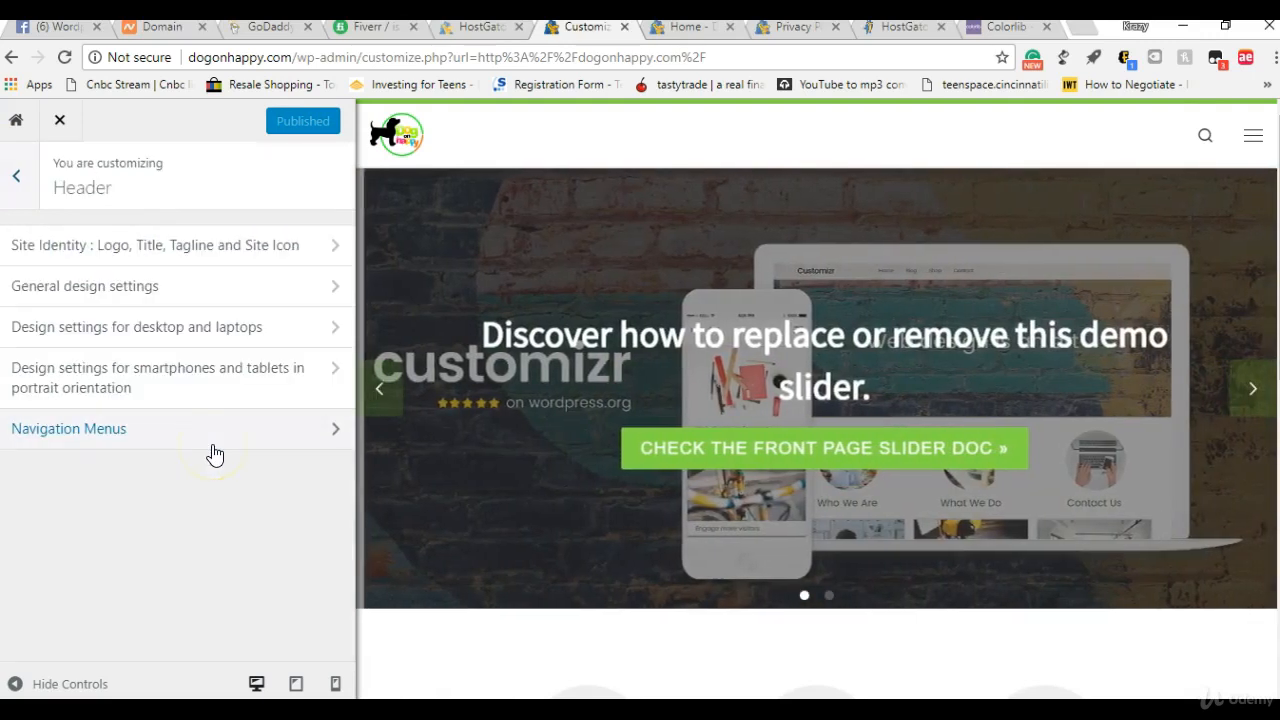
pyautogui.click(188, 245)
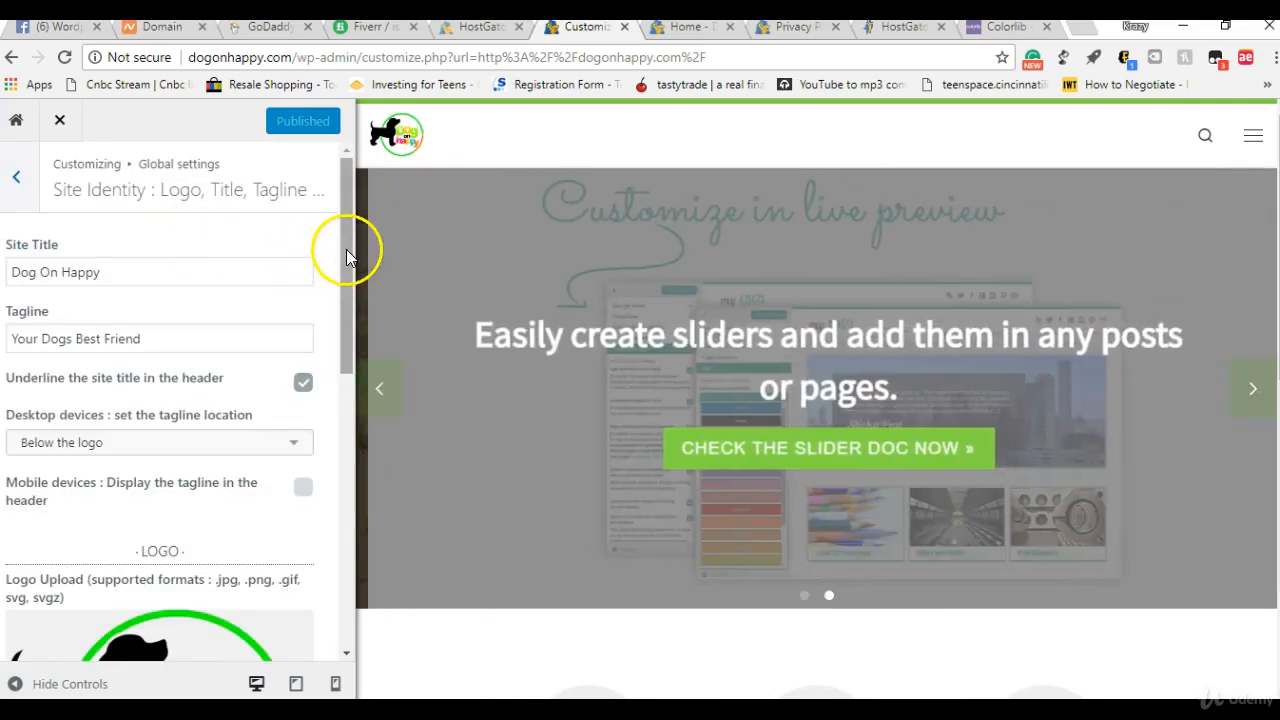
pyautogui.moveTo(347, 275); pyautogui.dragTo(306, 180)
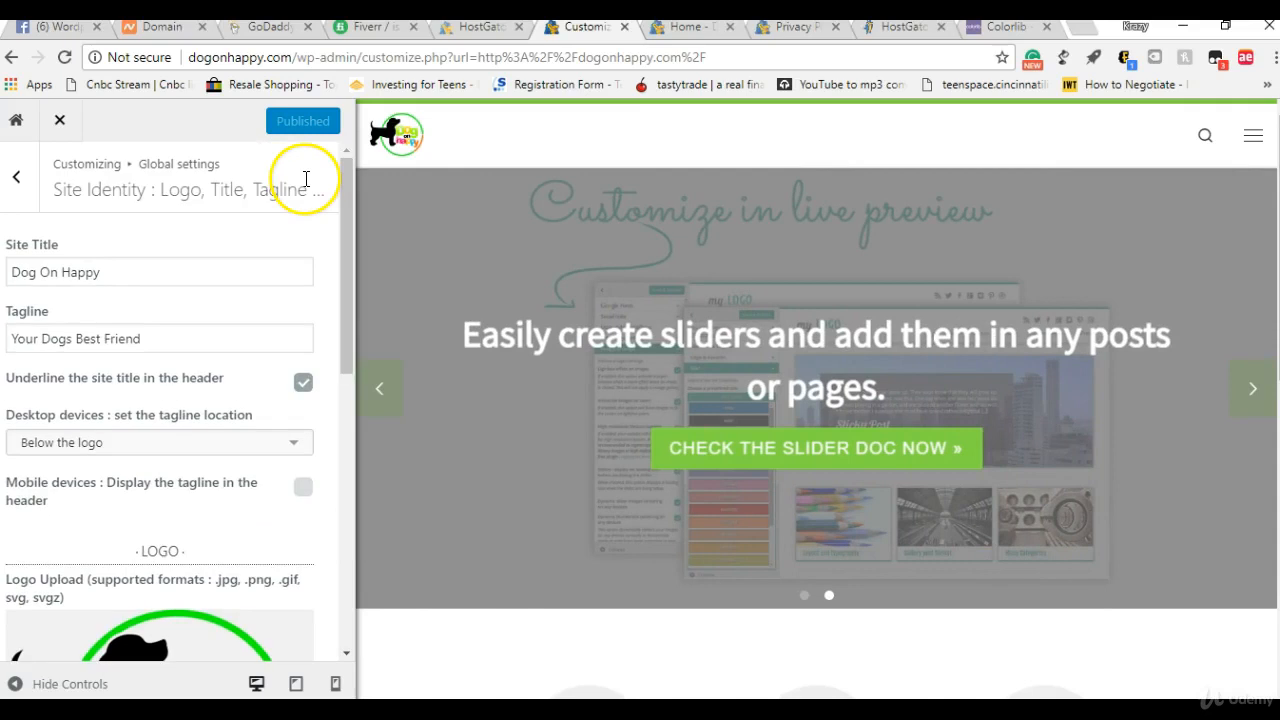
pyautogui.click(17, 178)
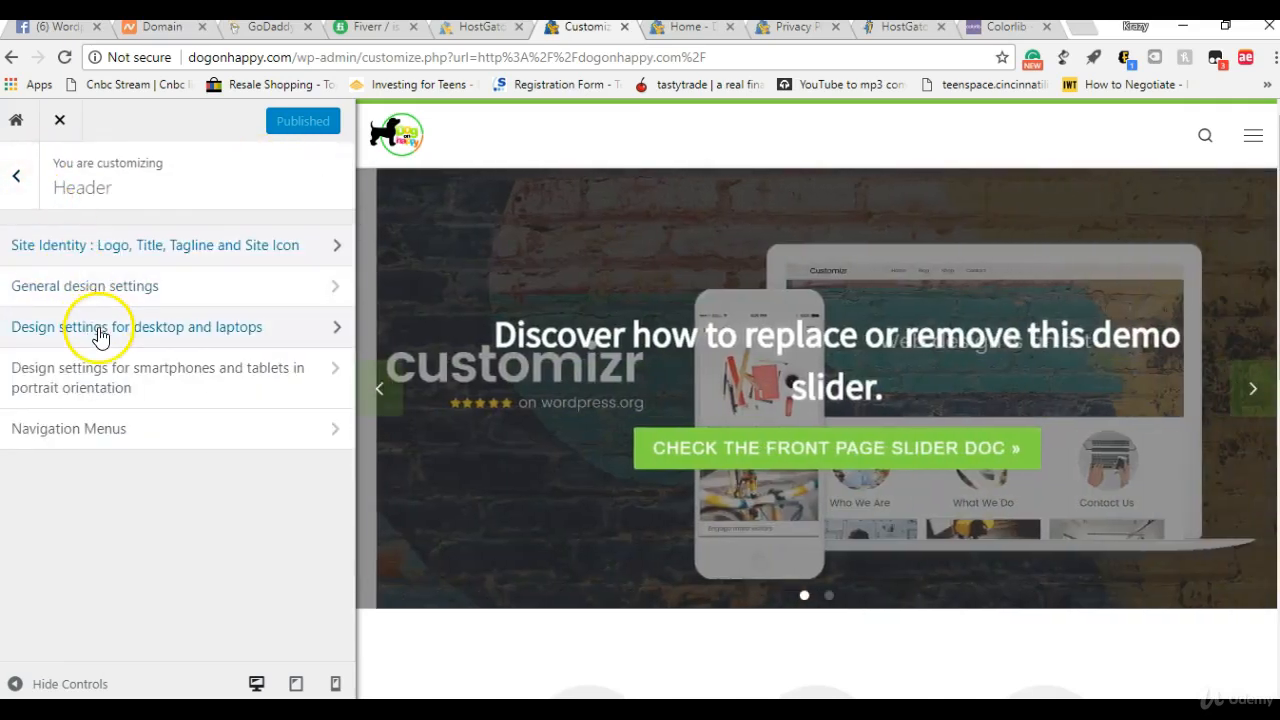
pyautogui.click(109, 290)
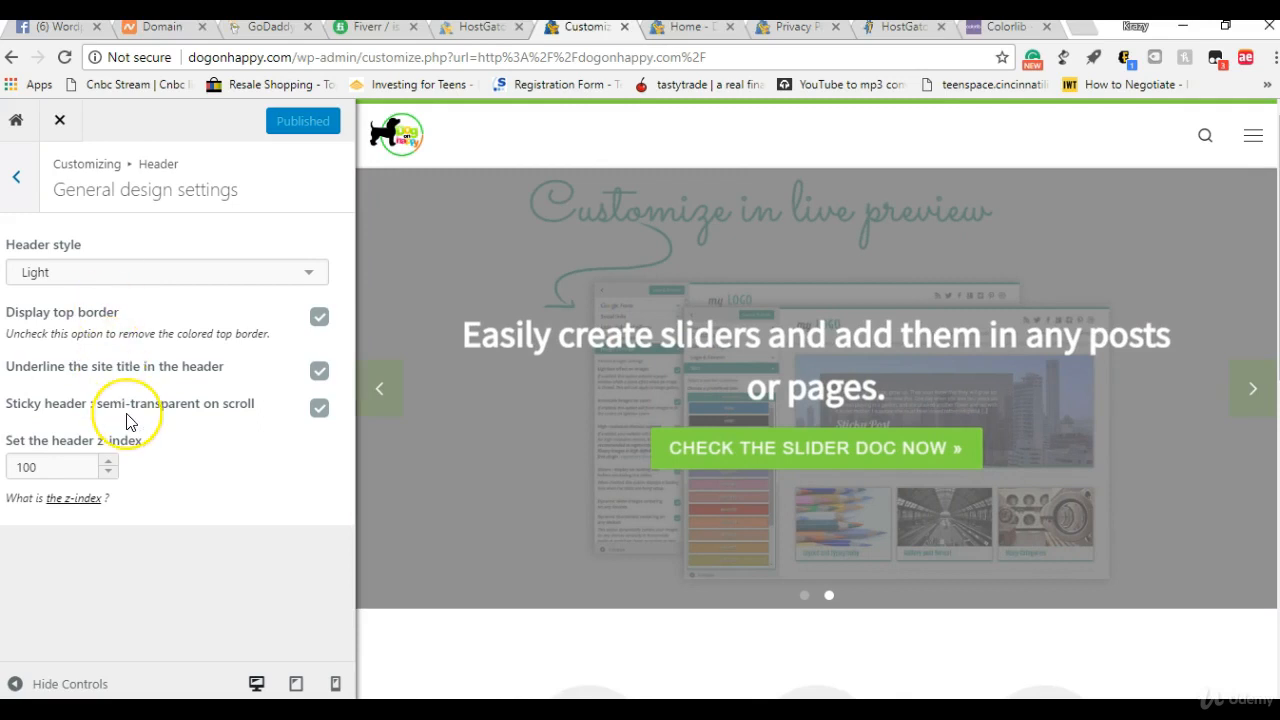
pyautogui.click(109, 466)
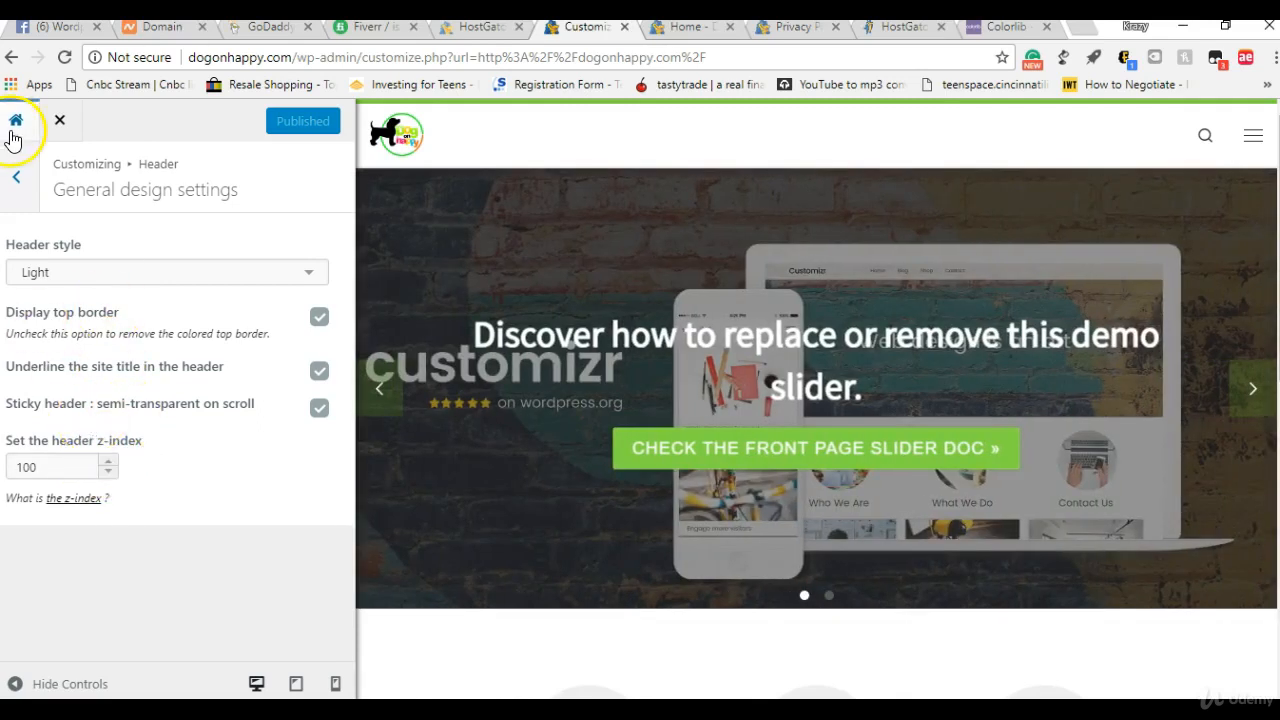
pyautogui.click(18, 177)
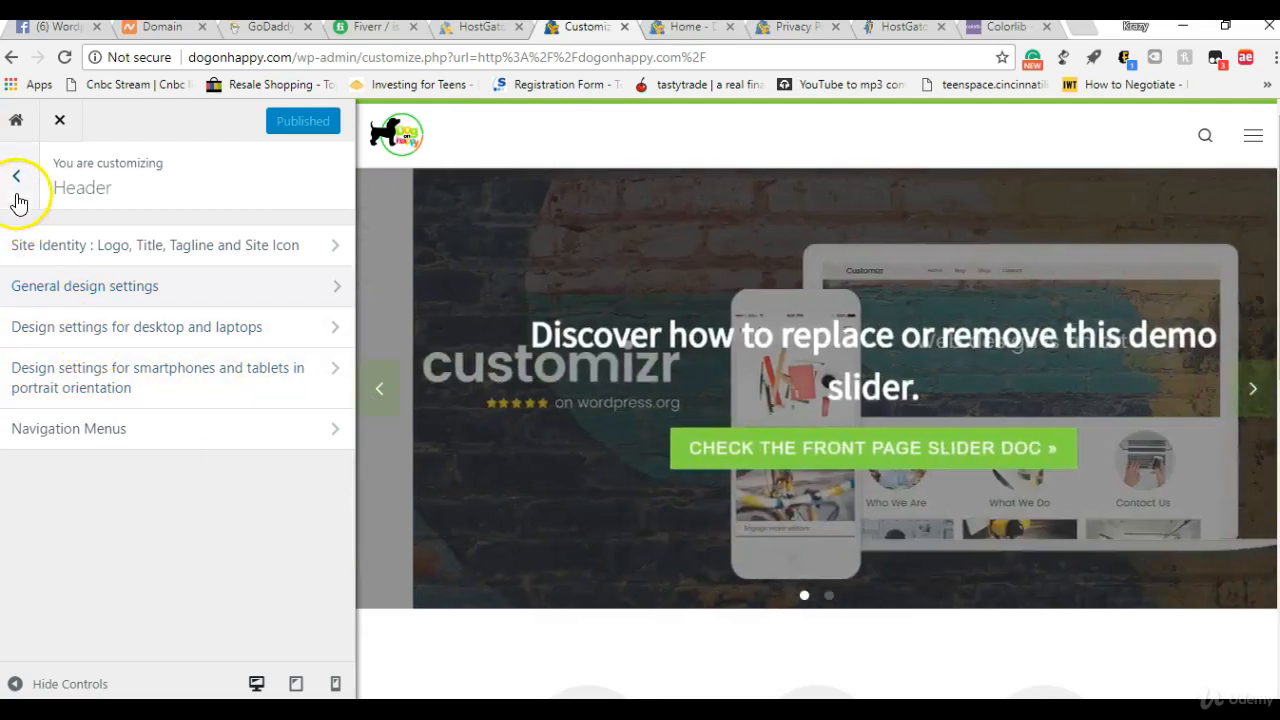
pyautogui.click(16, 177)
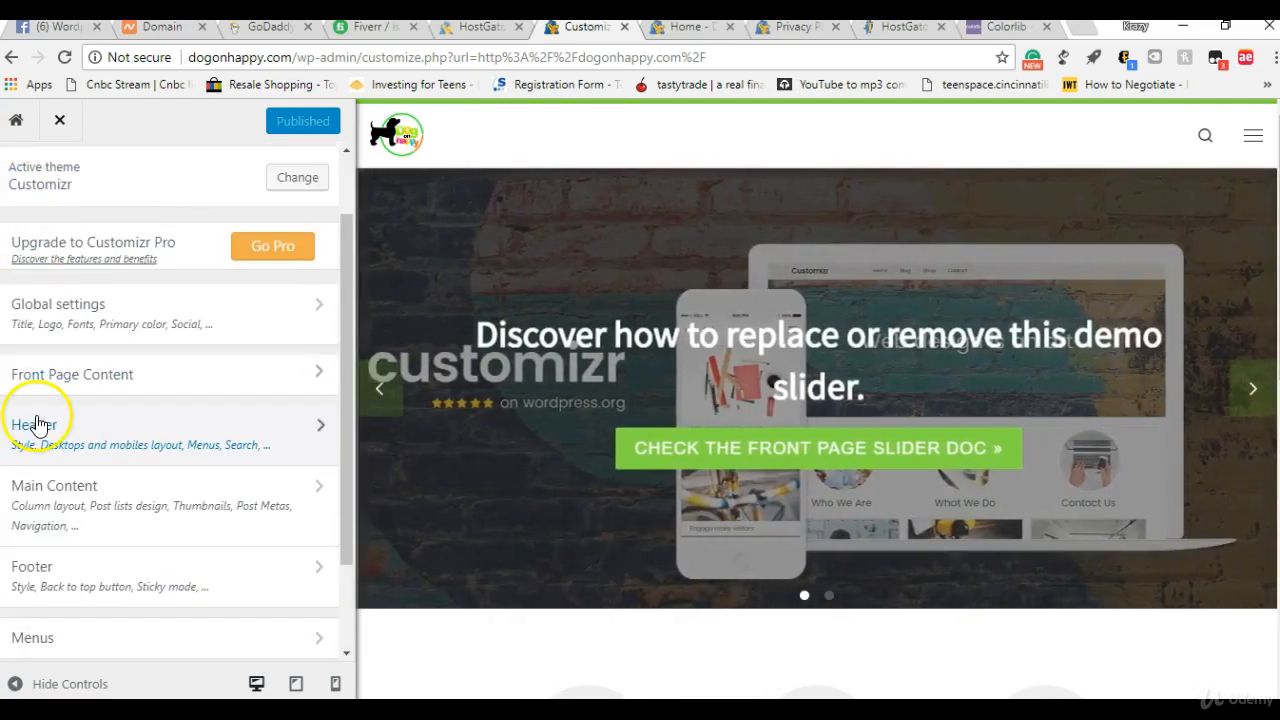
# - Review the Main Content section, the remaining Customizer sections, and the Site Identity options under Global settings
pyautogui.click(49, 505)
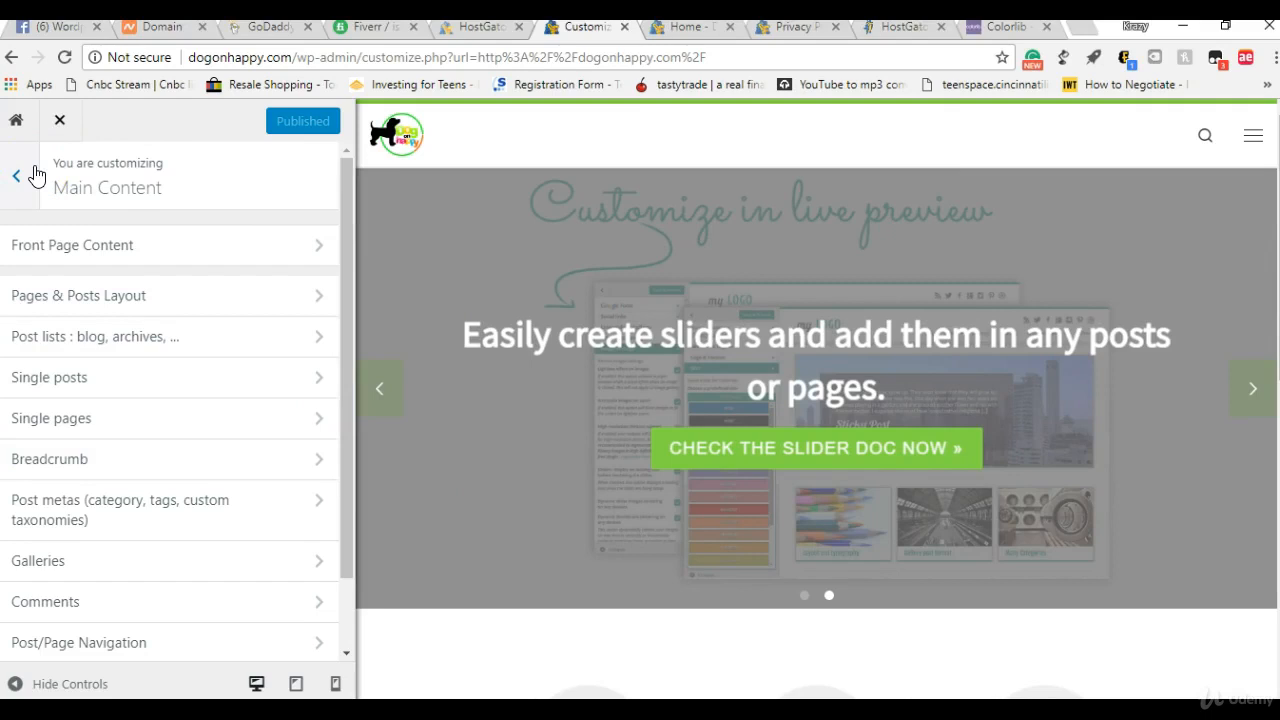
pyautogui.click(36, 176)
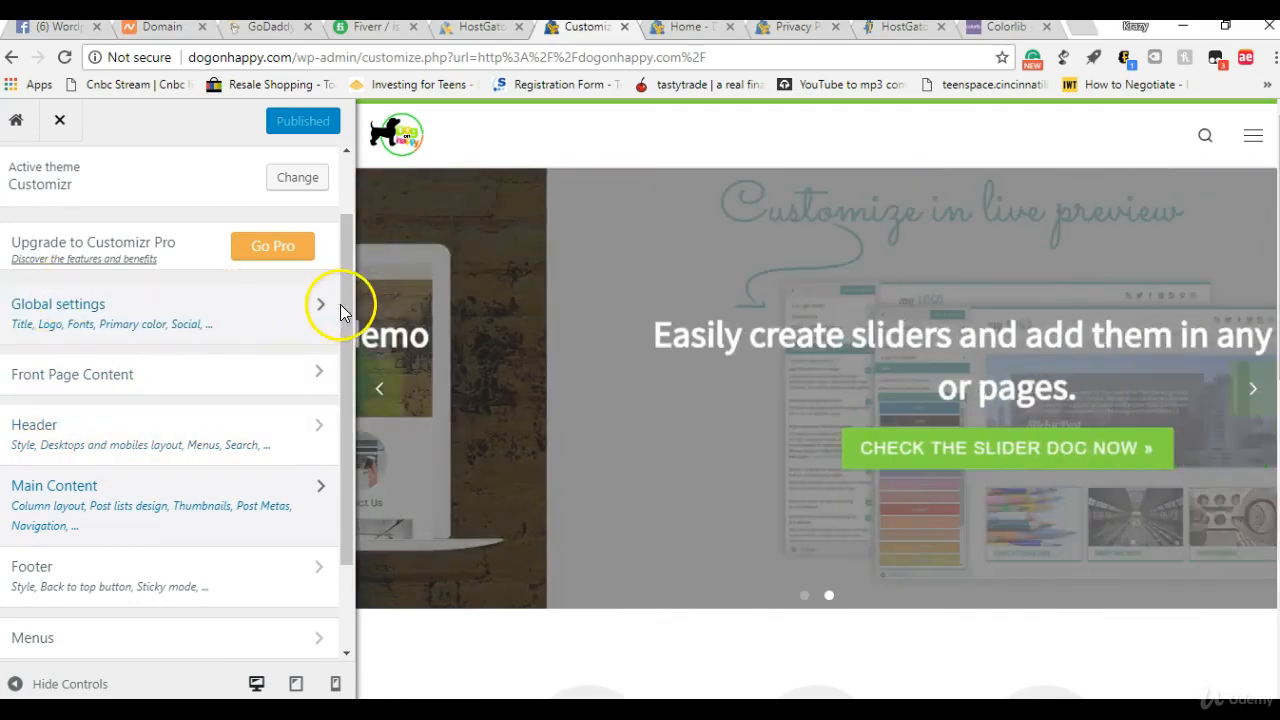
pyautogui.moveTo(343, 306); pyautogui.dragTo(346, 398)
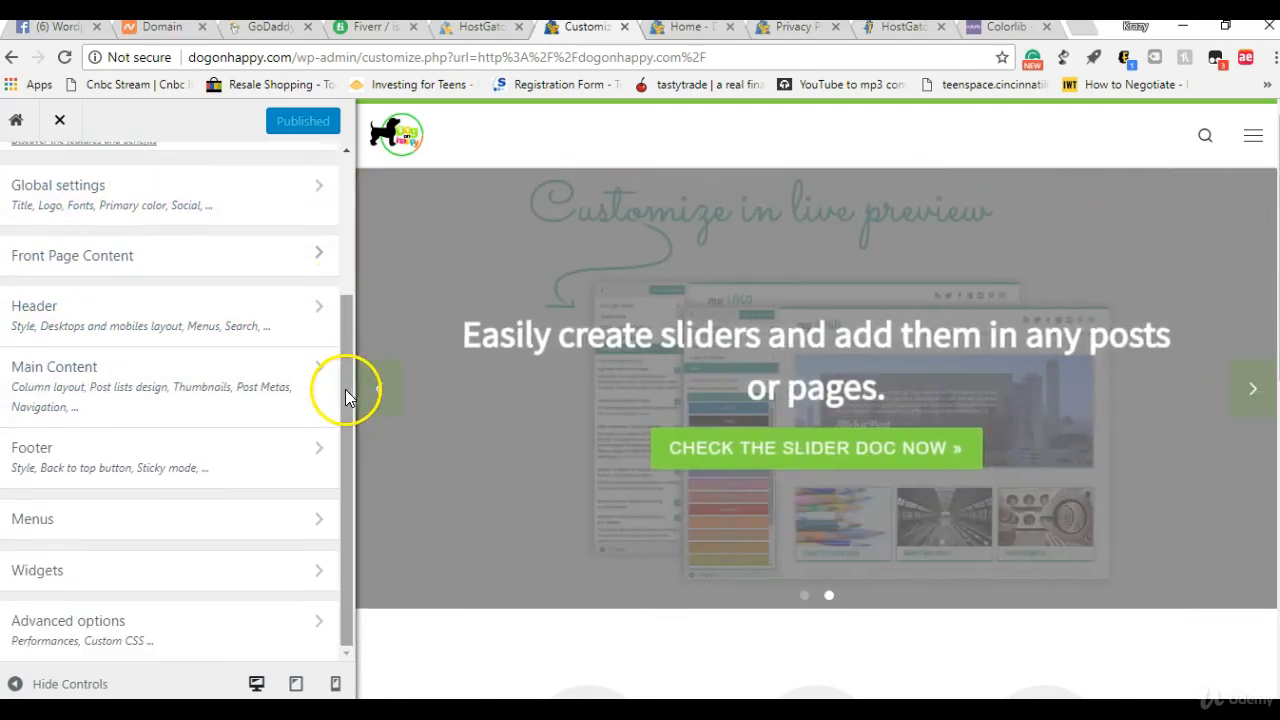
pyautogui.moveTo(343, 309); pyautogui.dragTo(349, 171)
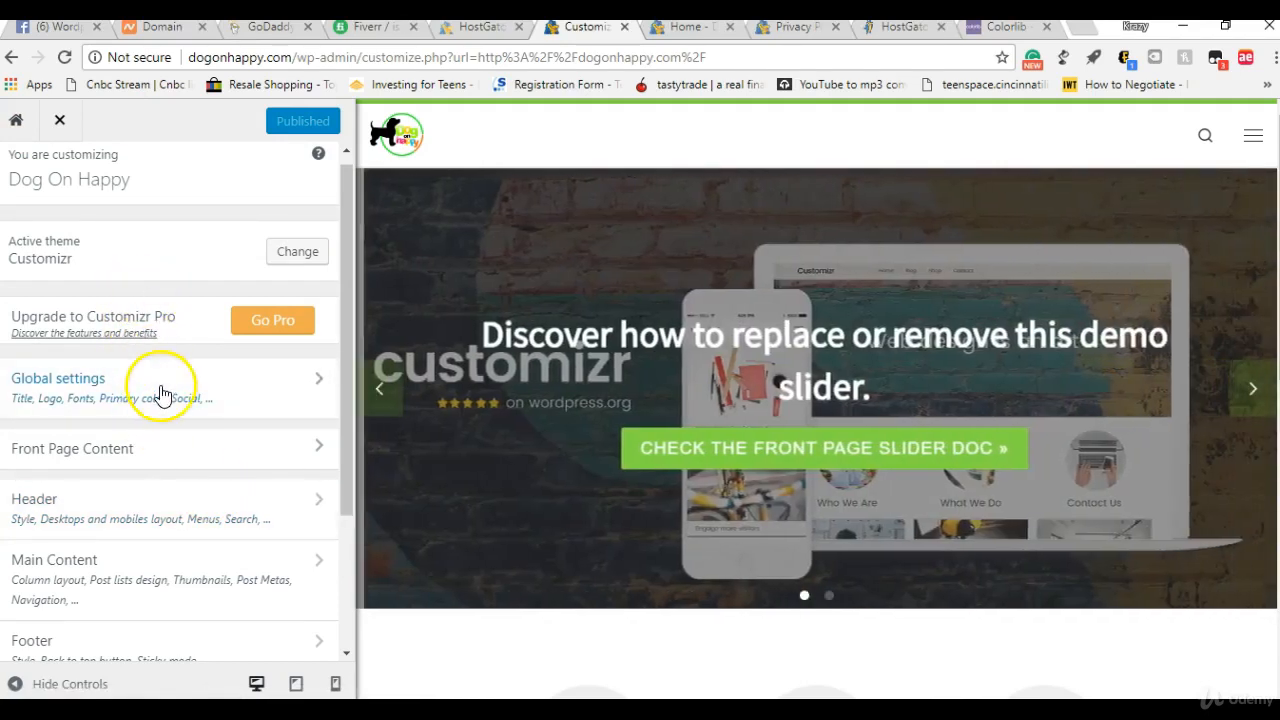
pyautogui.click(163, 399)
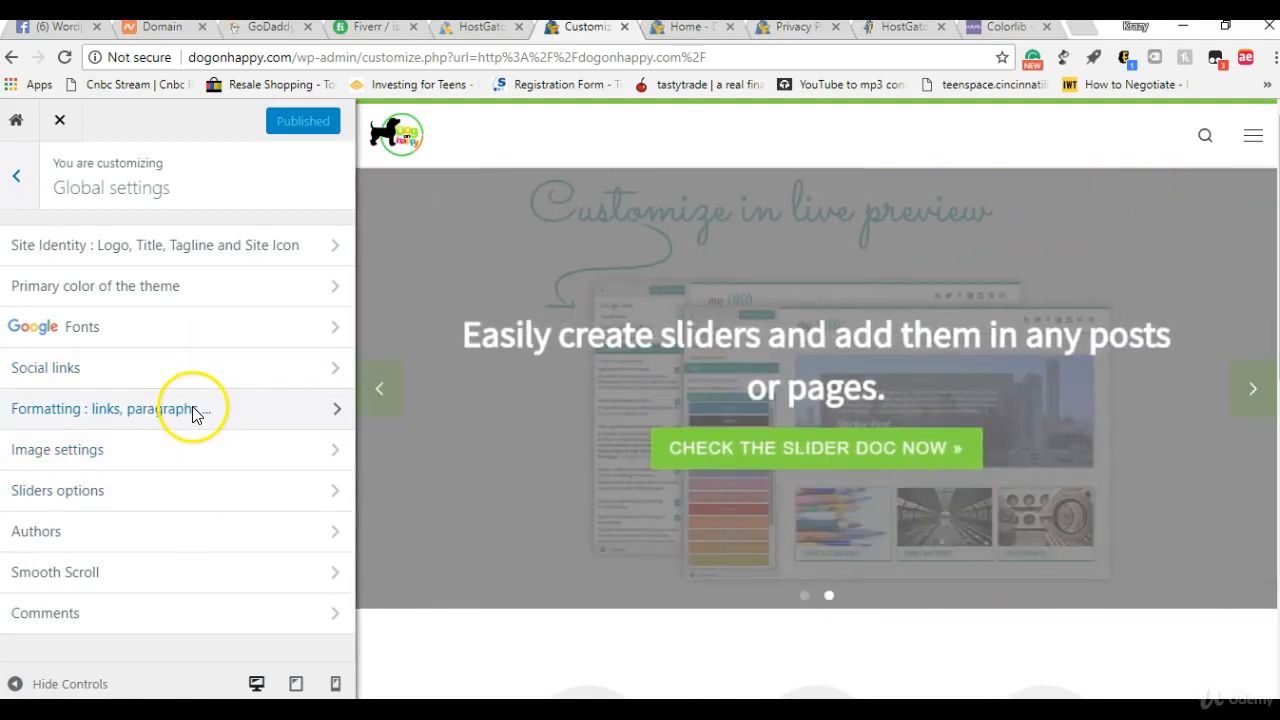
pyautogui.click(192, 248)
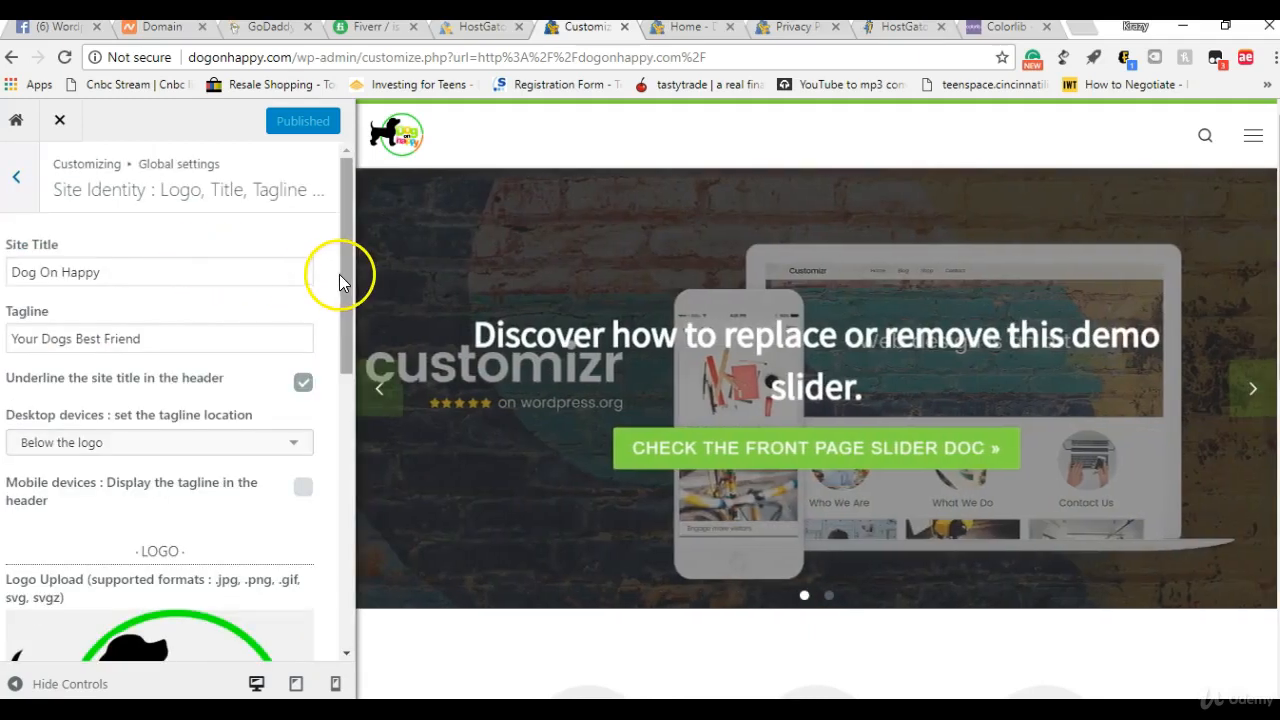
pyautogui.moveTo(341, 273); pyautogui.dragTo(320, 251)
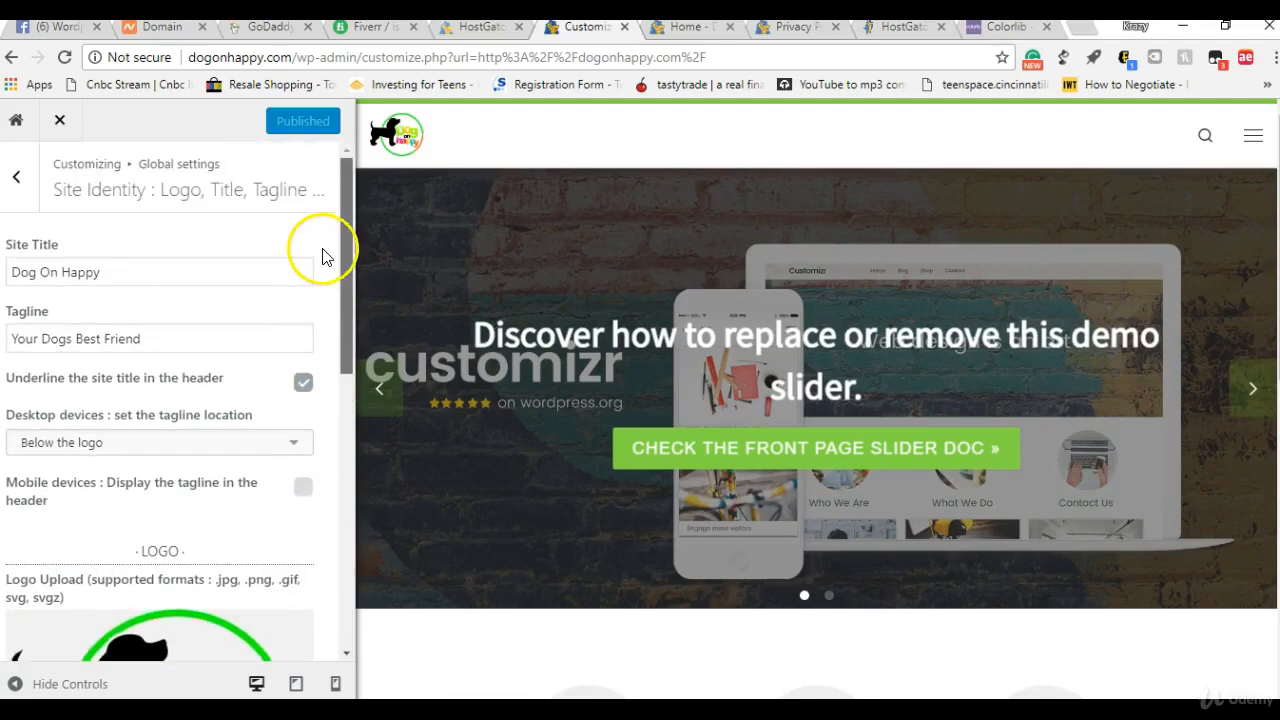
pyautogui.click(17, 177)
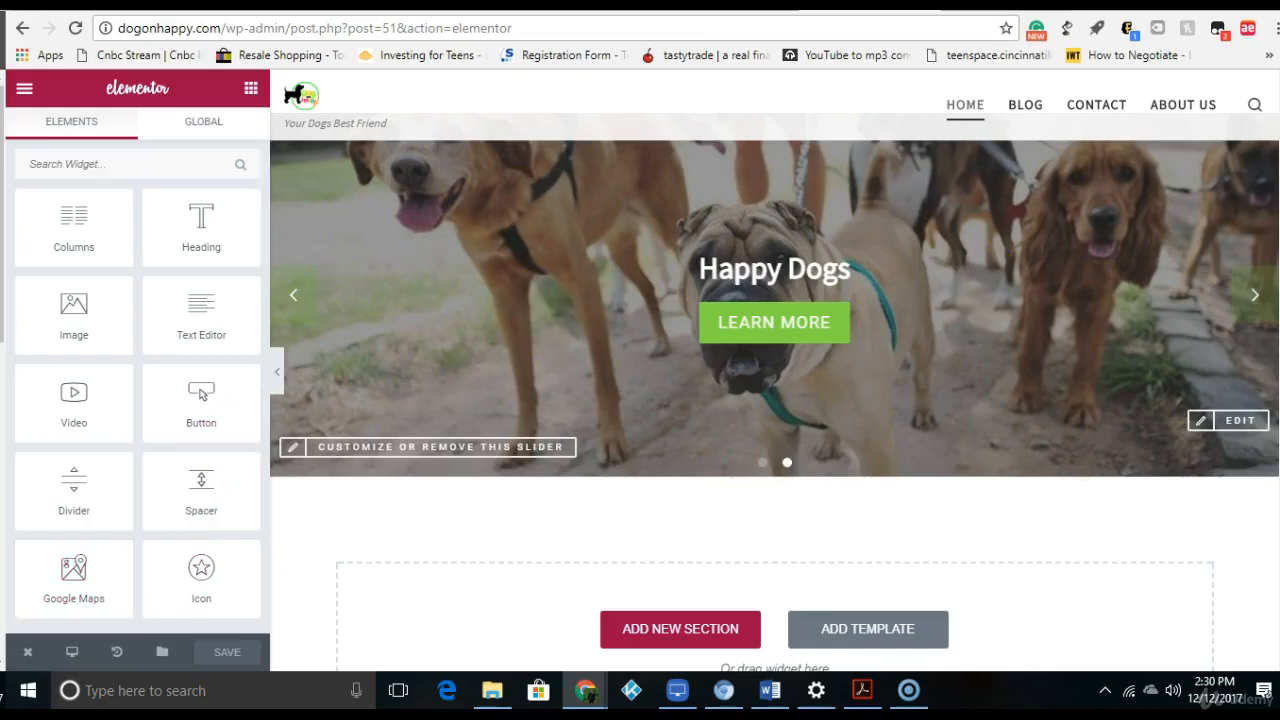
# - View the header and the dog photo slides of the home page slider in the Elementor editor
pyautogui.scroll(2, 775, 370)
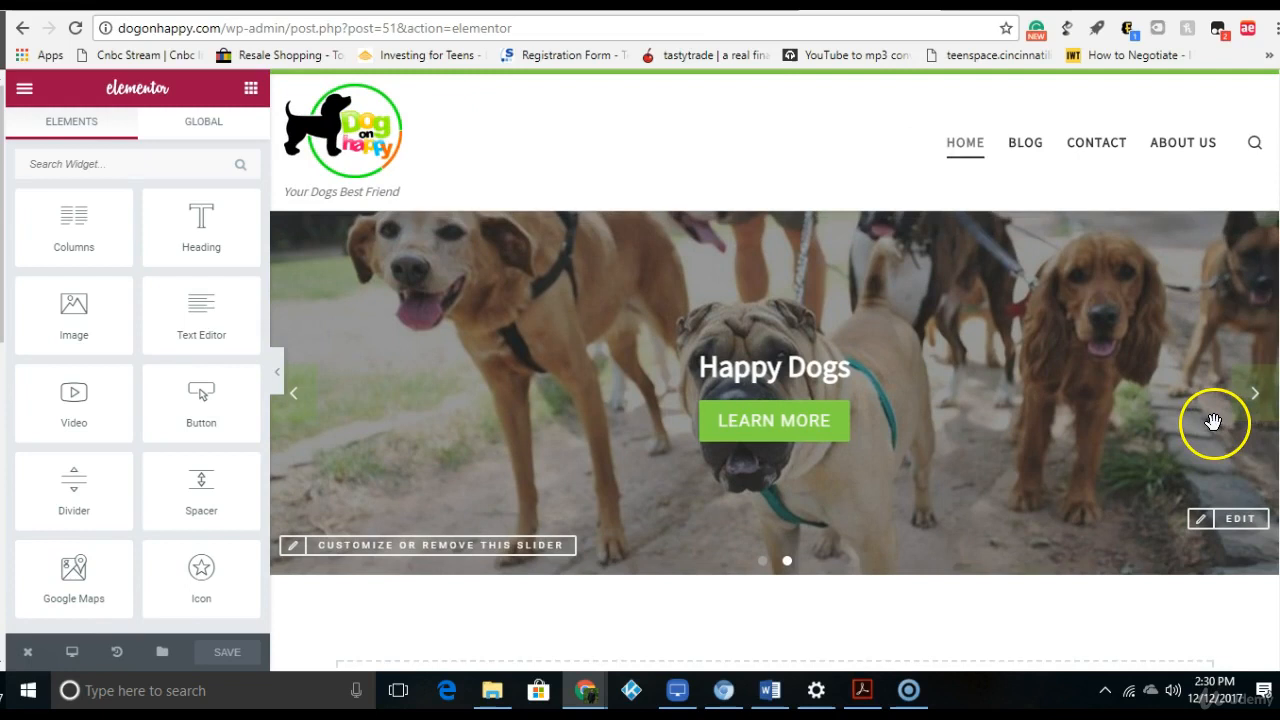
pyautogui.click(1240, 416)
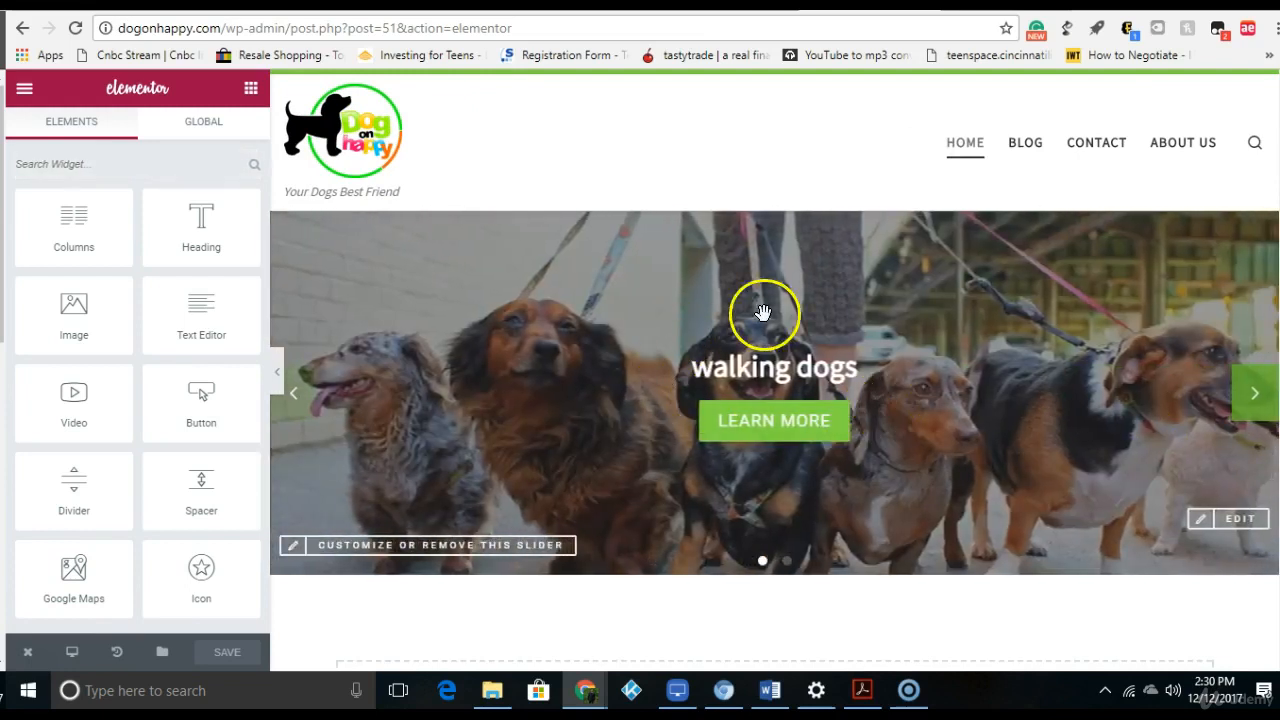
pyautogui.click(1262, 395)
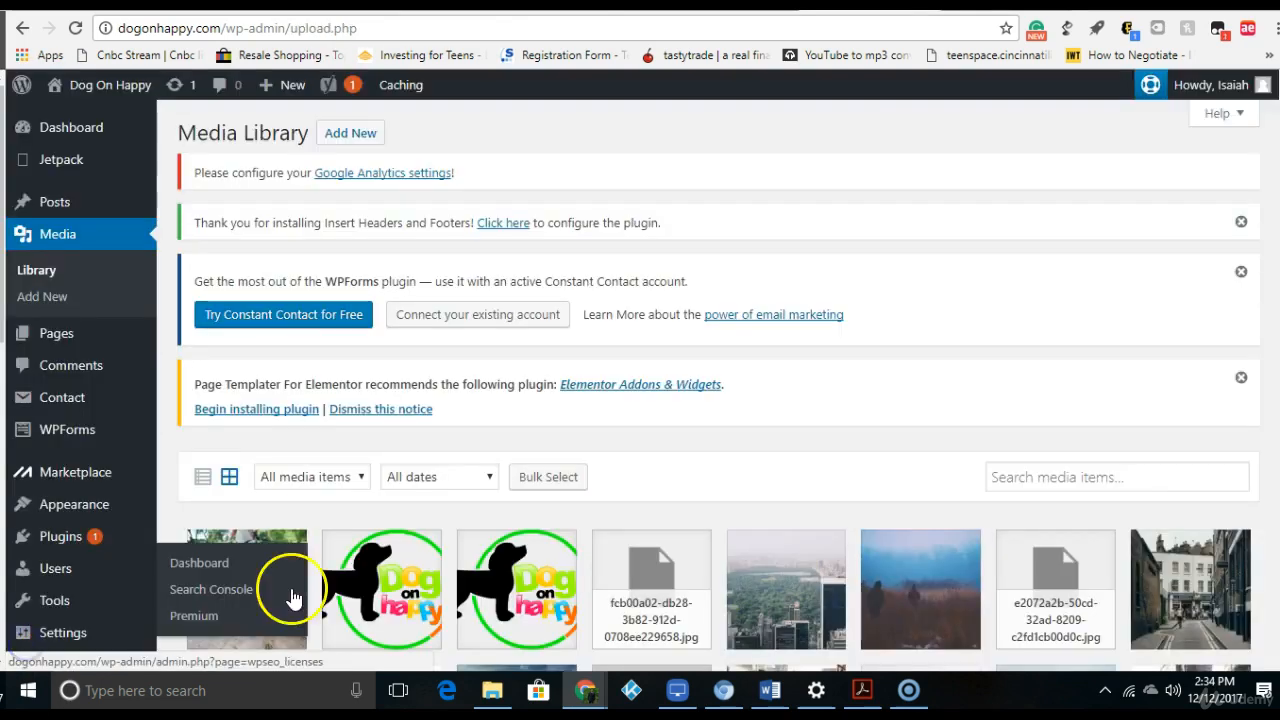
# - Open the photo of old buildings with parked cars from the Media Library on its full Edit Media page
pyautogui.moveTo(945, 245); pyautogui.dragTo(1250, 232)
pyautogui.scroll(-2, 718, 400)
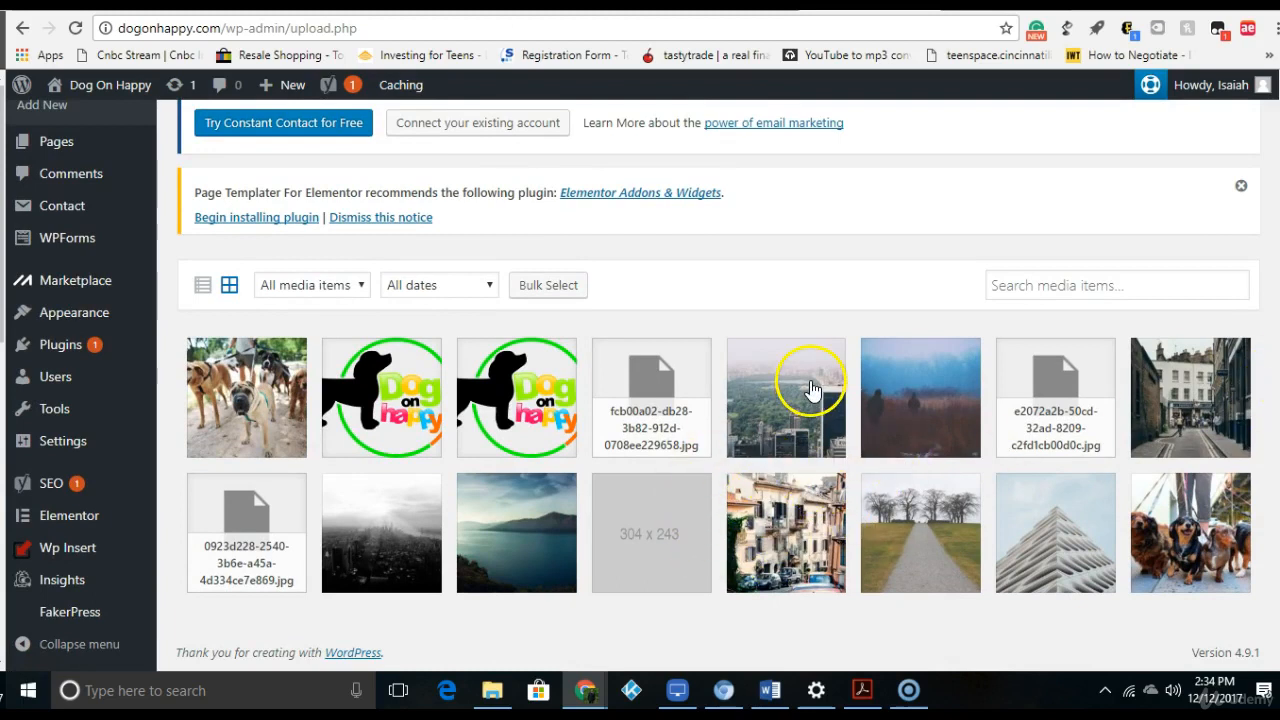
pyautogui.click(806, 490)
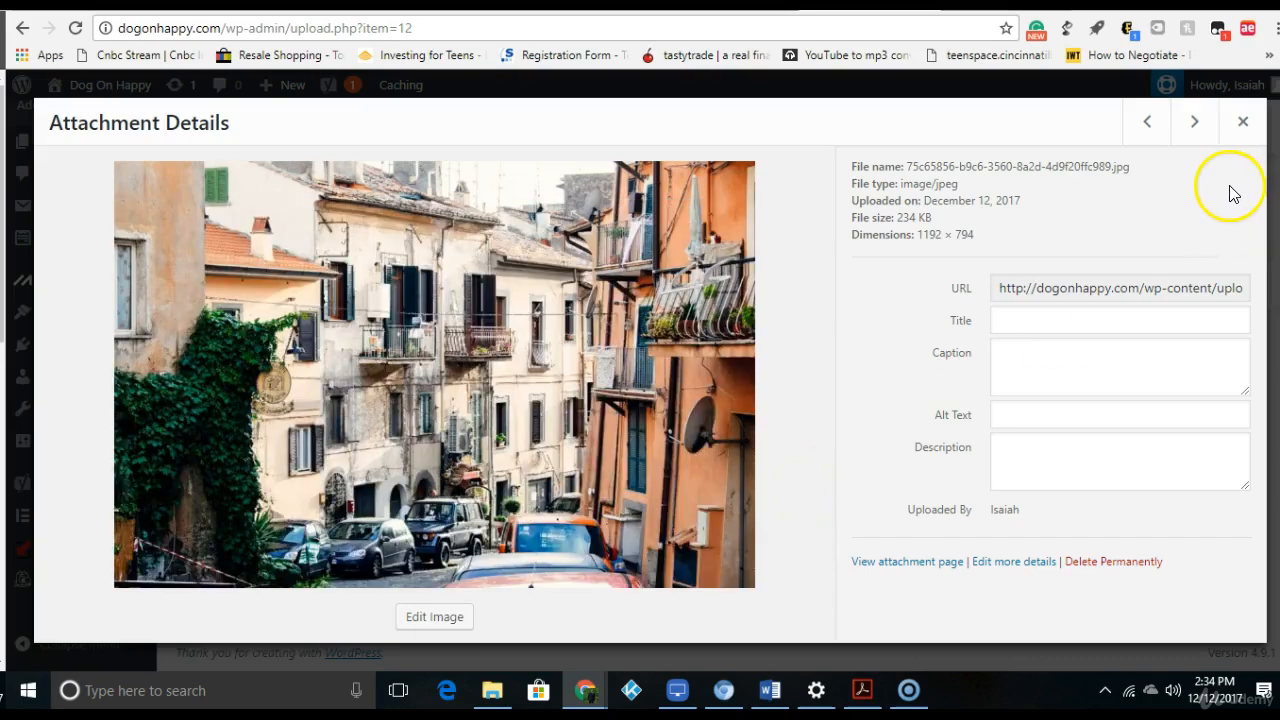
pyautogui.click(1008, 563)
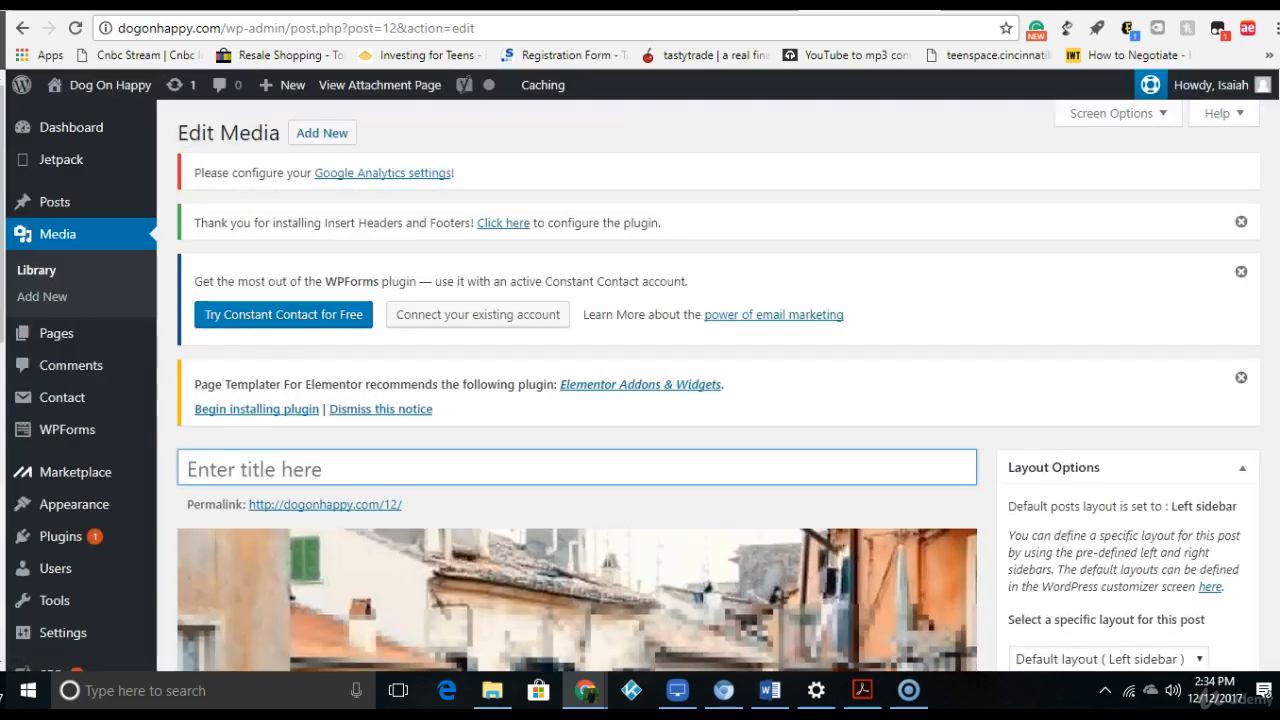
# - Turn on adding the building photo to a slider in its Slider Options
pyautogui.scroll(-9, 1226, 314)
pyautogui.scroll(-9, 640, 385)
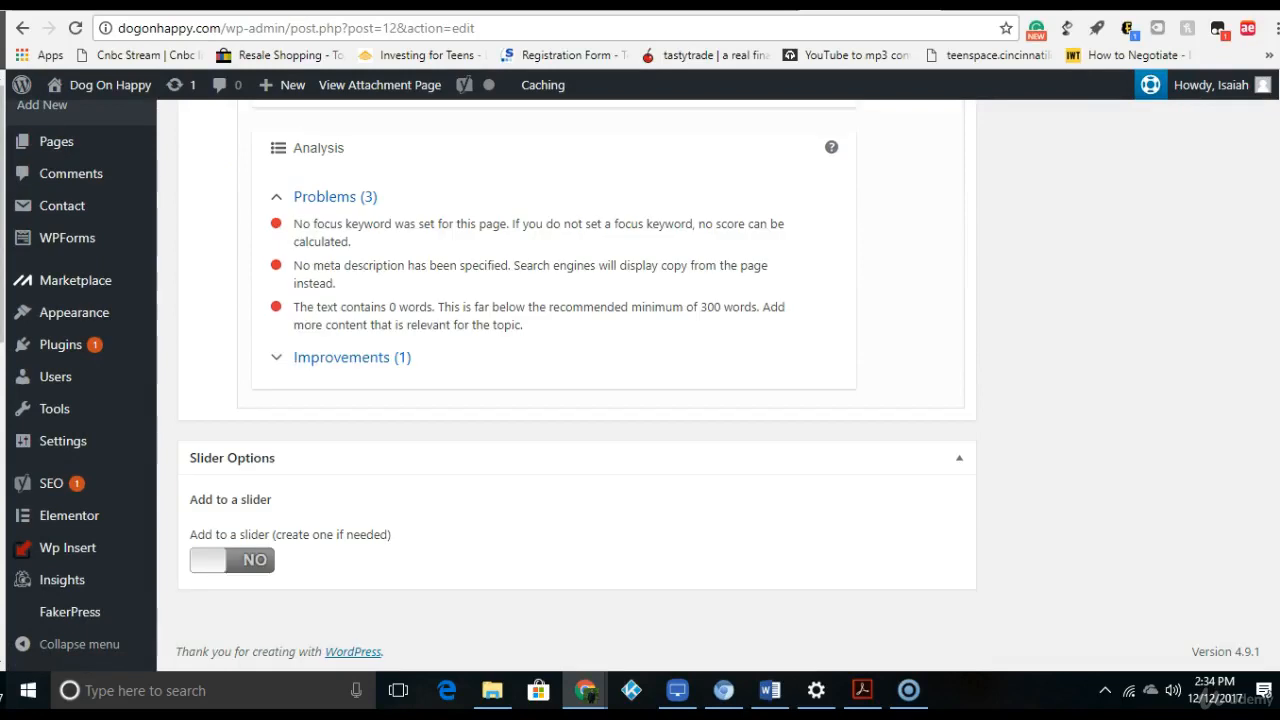
pyautogui.scroll(18, 640, 385)
pyautogui.scroll(-18, 1120, 545)
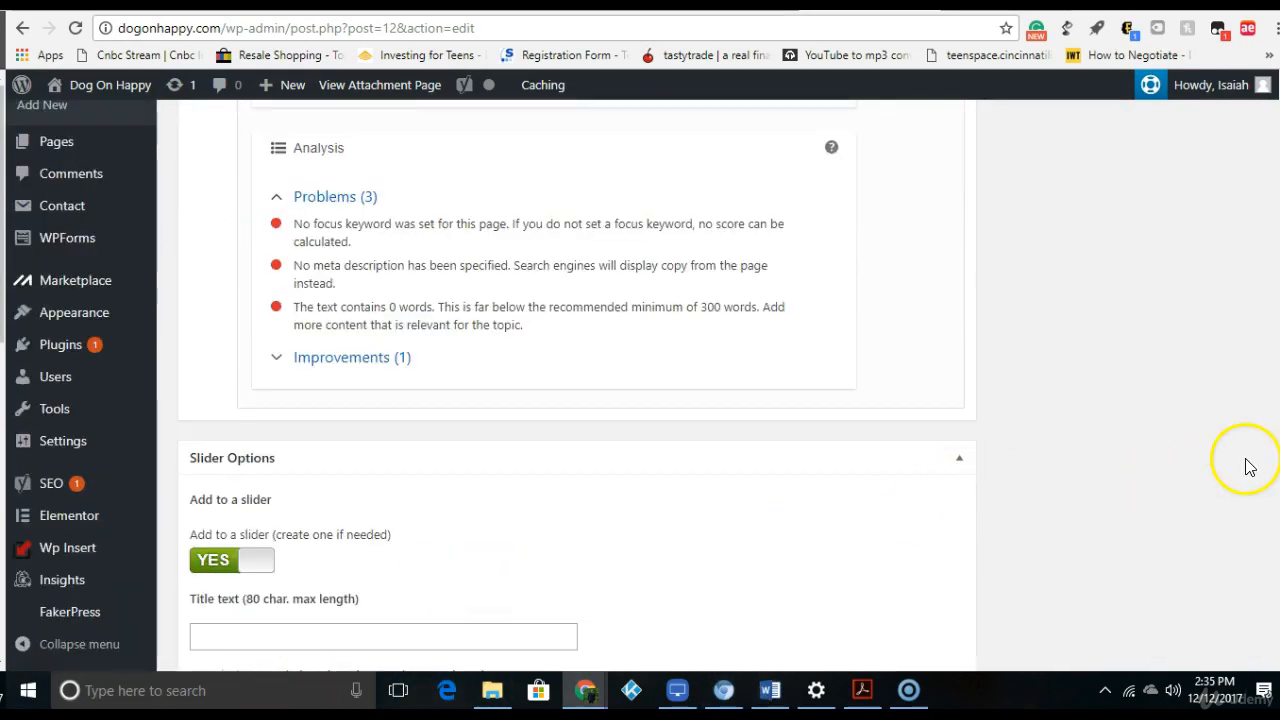
# - Examine the slide's title, description, color, button and link options, plus the choice between an existing slider and a new one
pyautogui.scroll(-4, 577, 400)
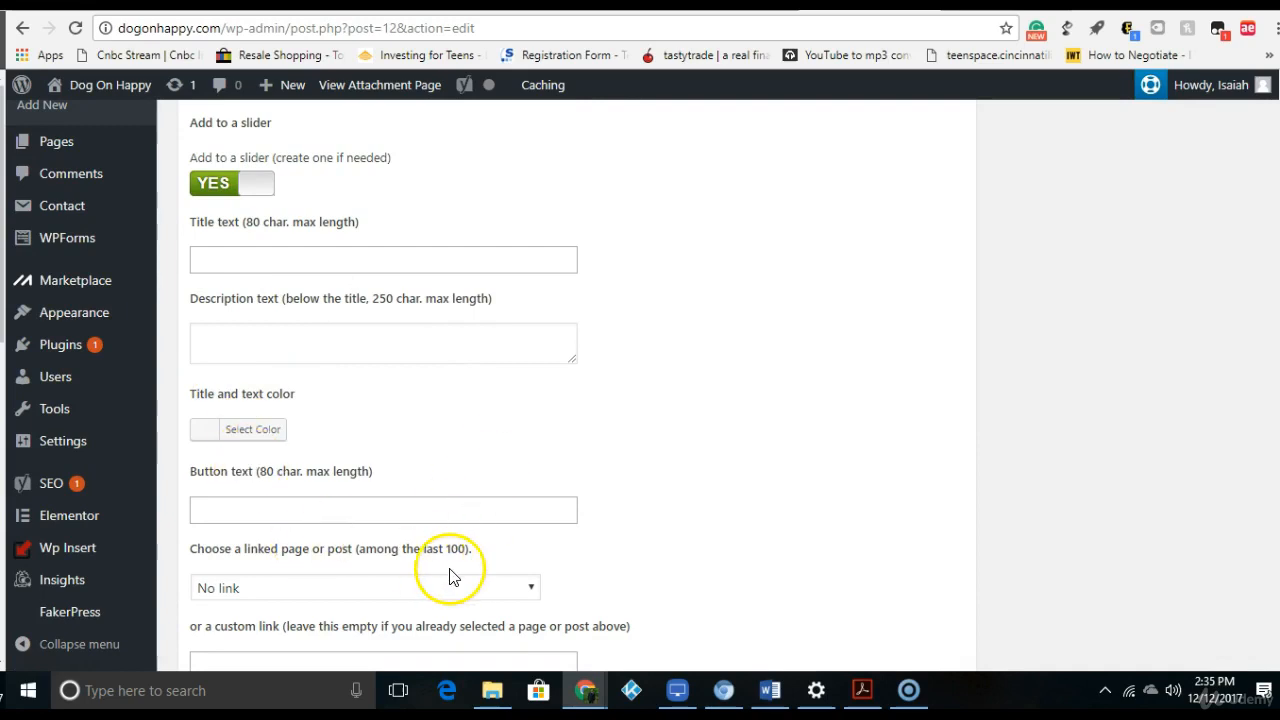
pyautogui.scroll(-4, 576, 385)
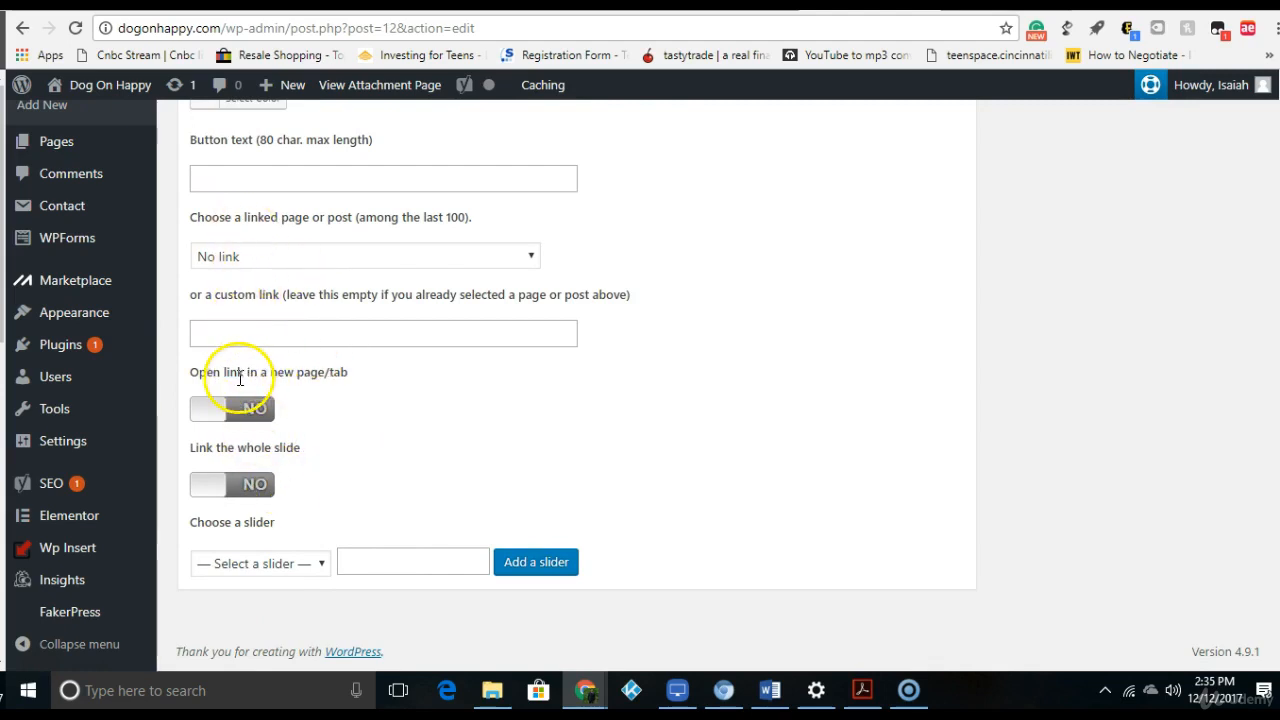
pyautogui.click(232, 410)
pyautogui.click(233, 412)
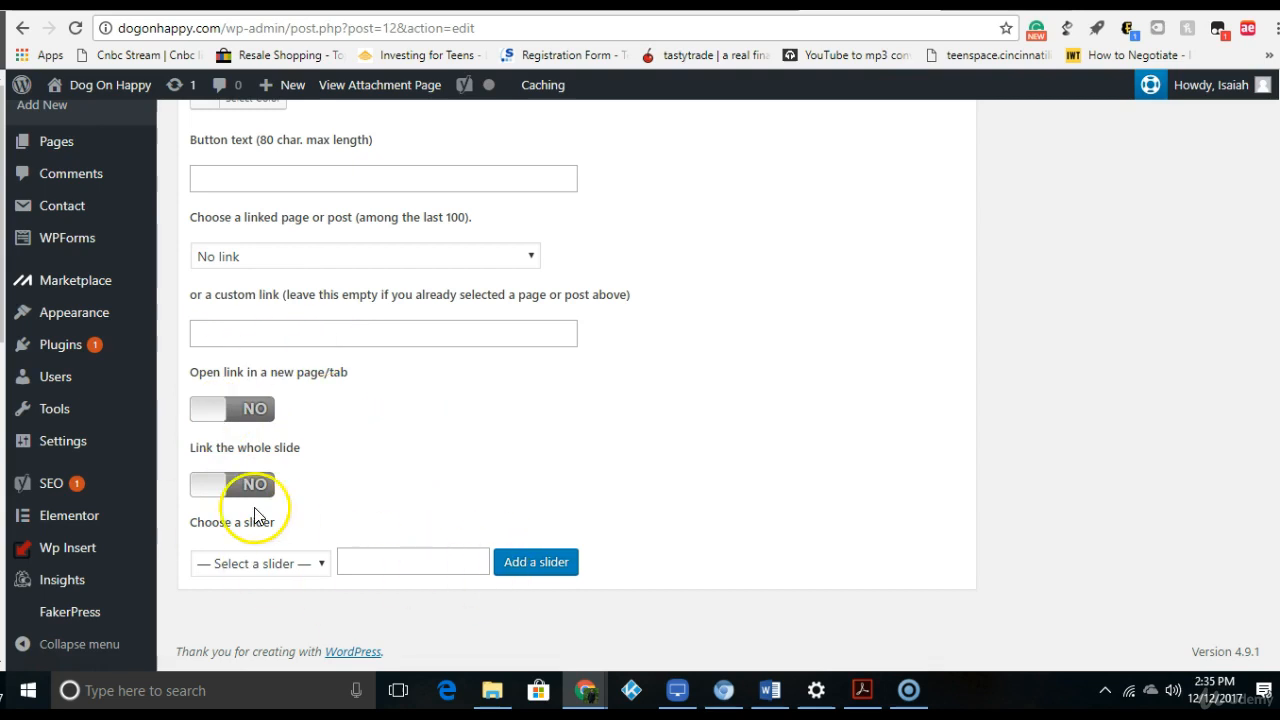
pyautogui.click(242, 566)
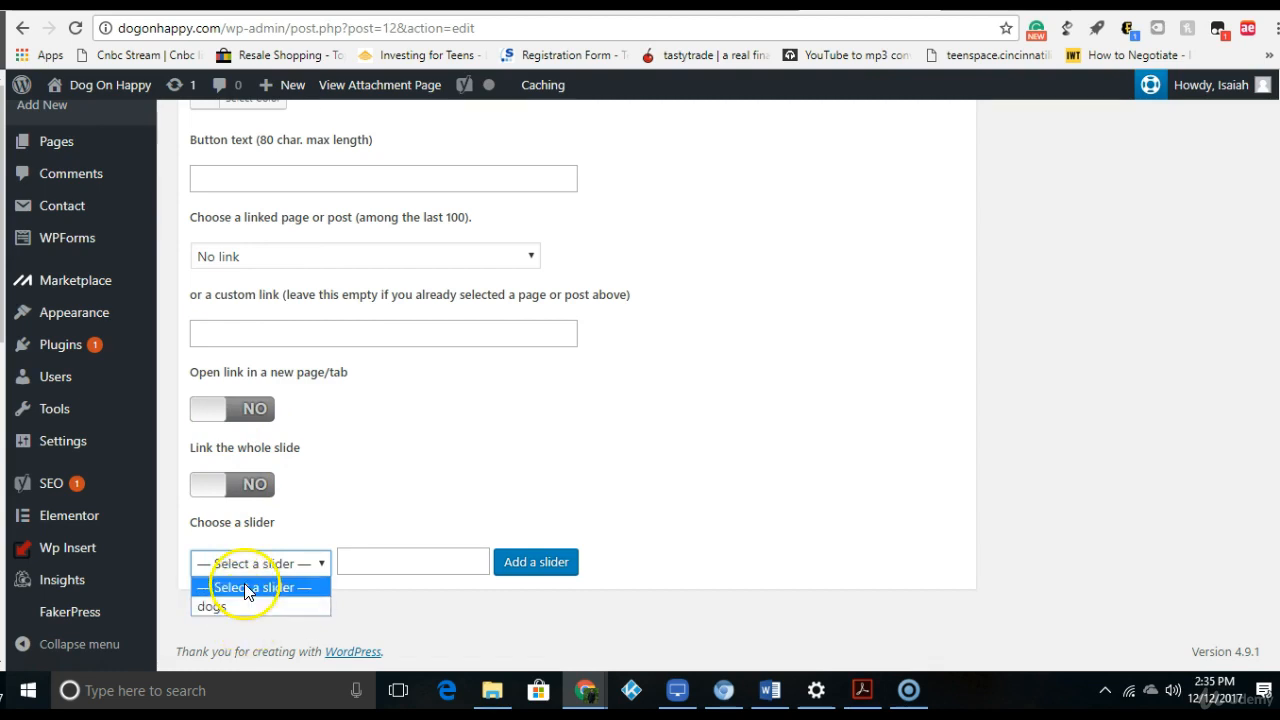
pyautogui.click(377, 560)
pyautogui.click(378, 560)
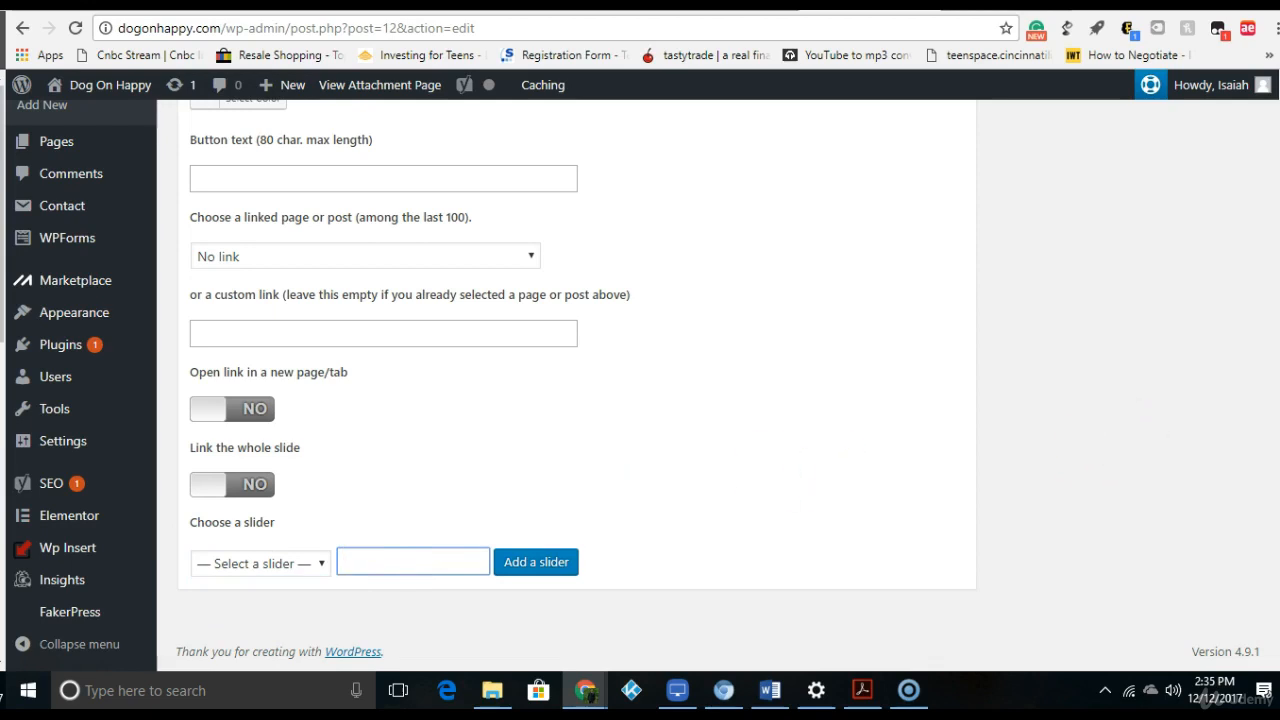
pyautogui.scroll(15, 576, 385)
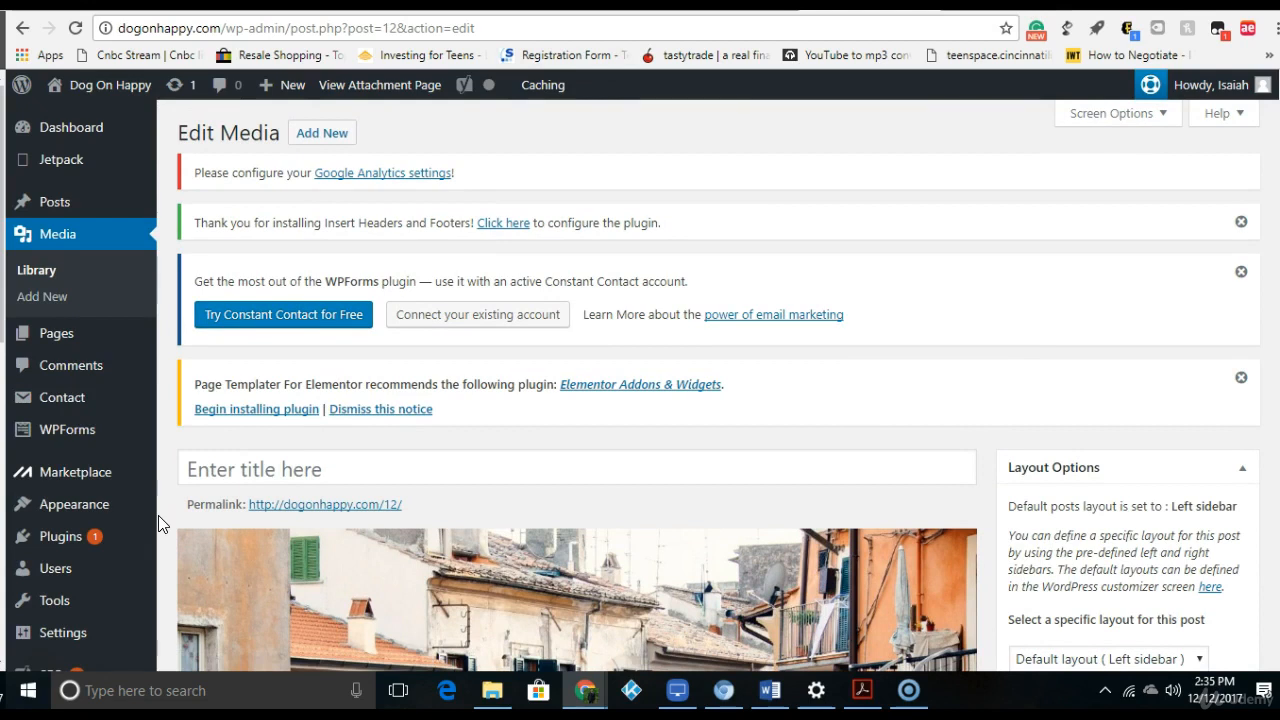
pyautogui.moveTo(60, 603)
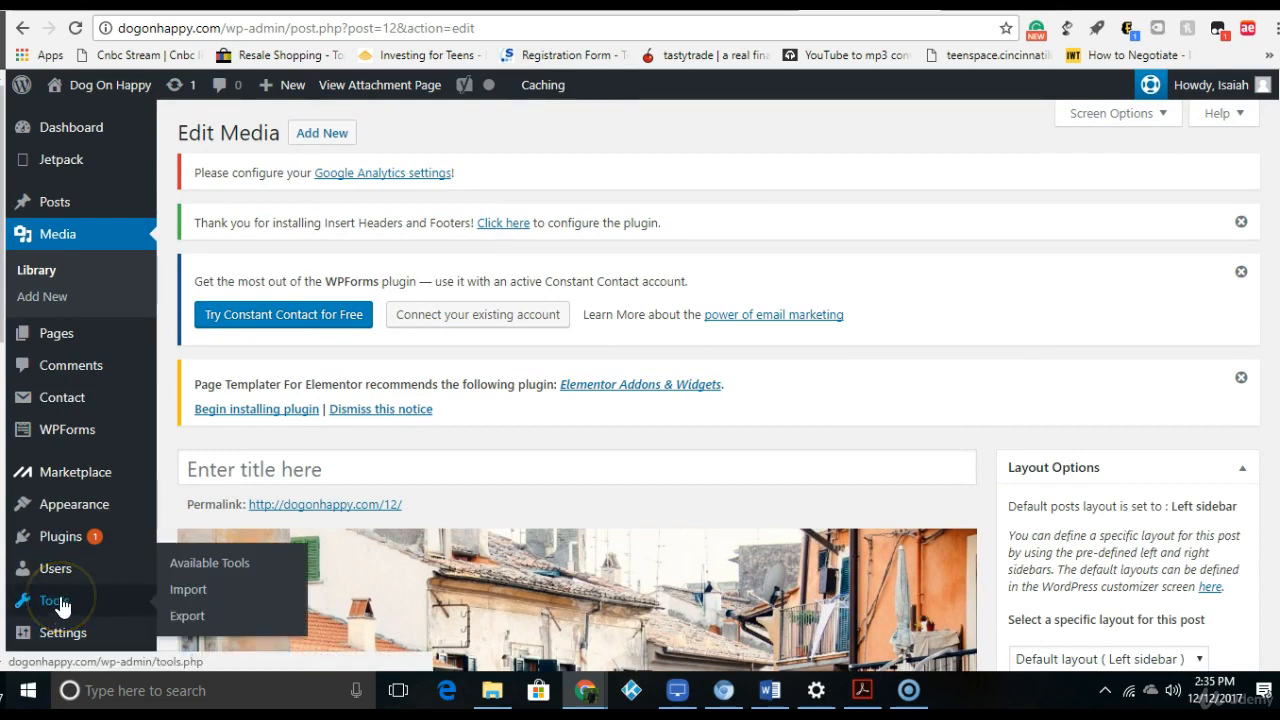